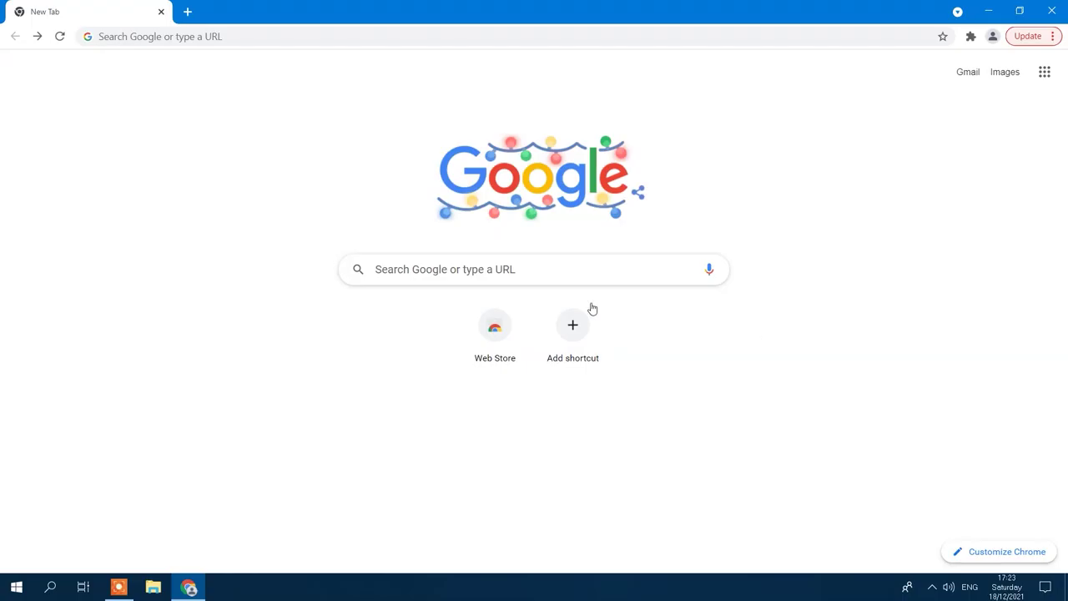
# Step: Search 'grammarly ex', add Grammarly for Chrome, and open Google Docs in a new tab
pyautogui.click(553, 269)
pyautogui.write('grammarly ')
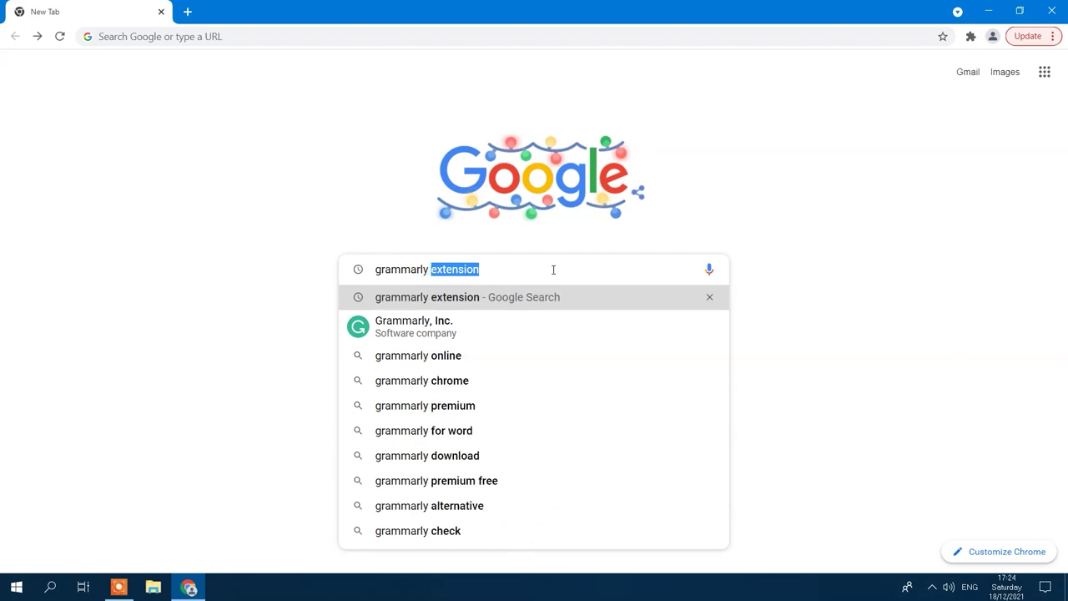
pyautogui.write('ex')
pyautogui.press('Return')
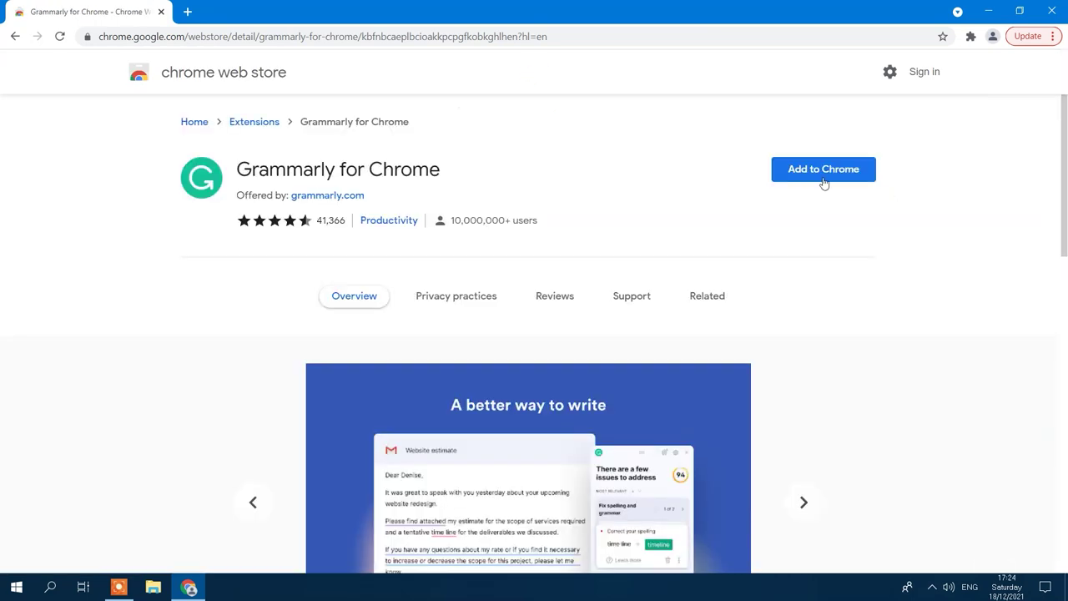
pyautogui.click(821, 180)
pyautogui.click(567, 168)
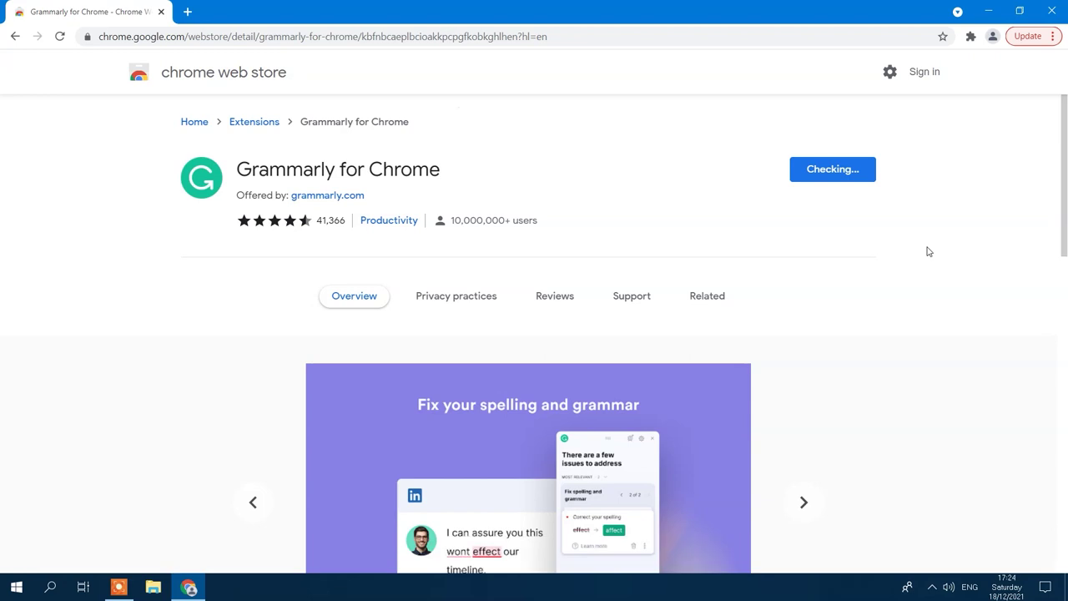
pyautogui.click(946, 56)
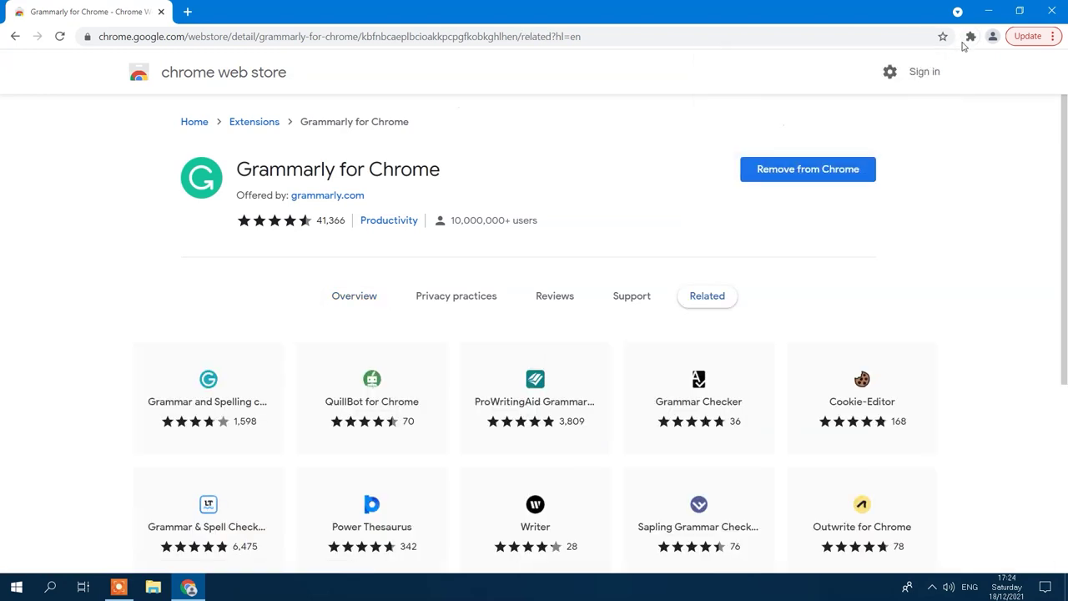
pyautogui.click(971, 36)
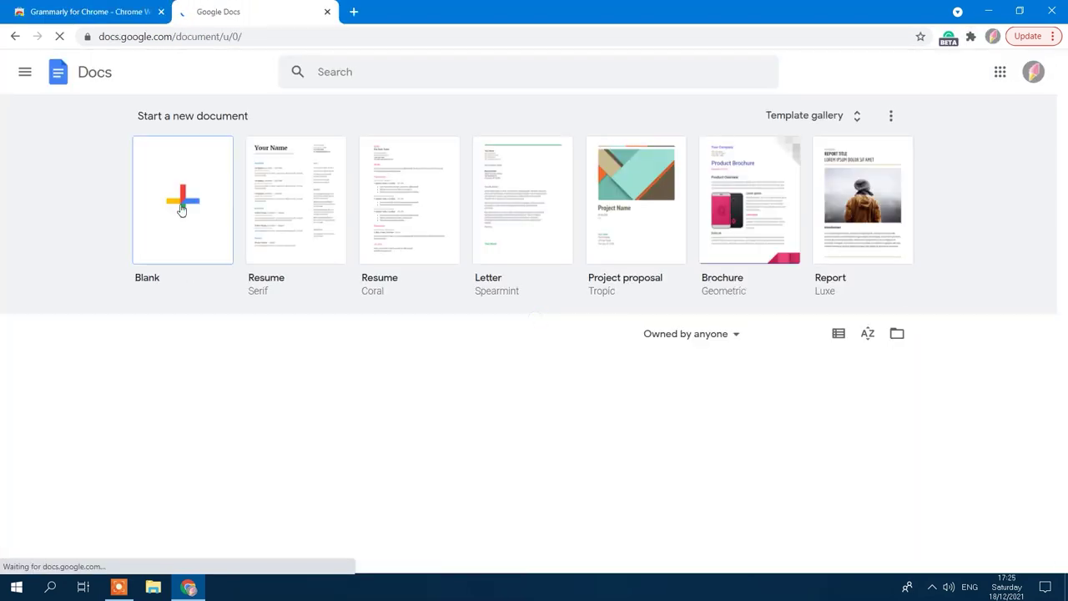
# Step: Type 'Helo my frend' into a new blank document and complete Grammarly's intro tour
pyautogui.click(181, 207)
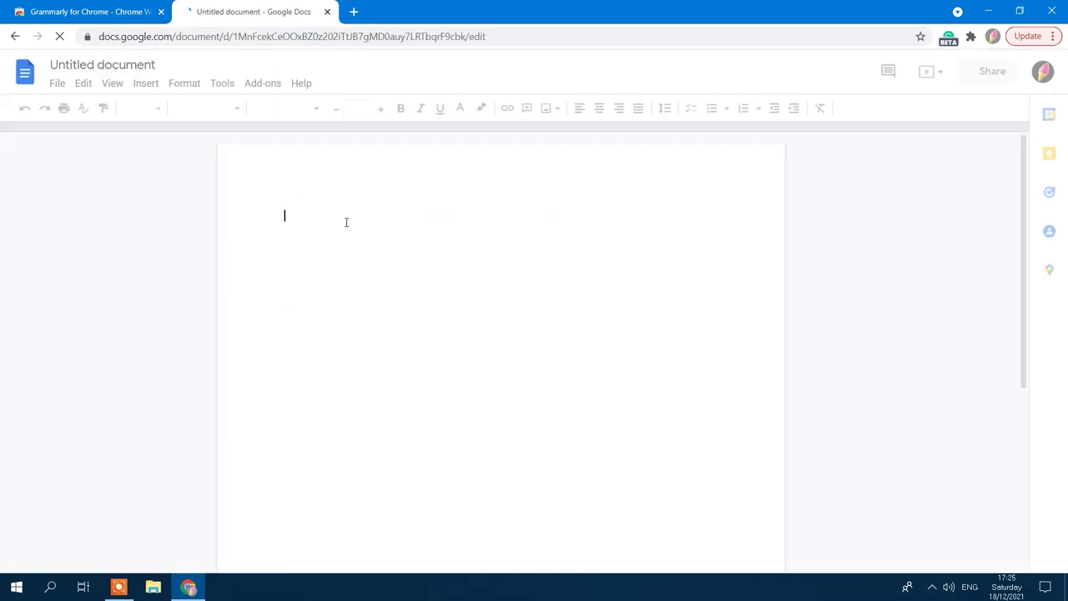
pyautogui.write('Helo my ')
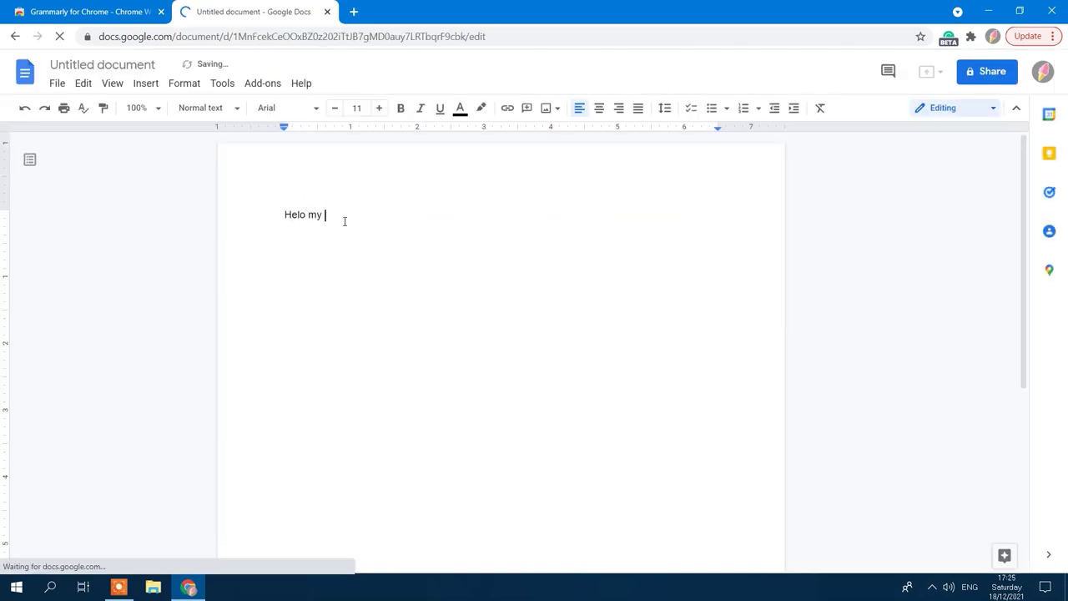
pyautogui.write('frend!')
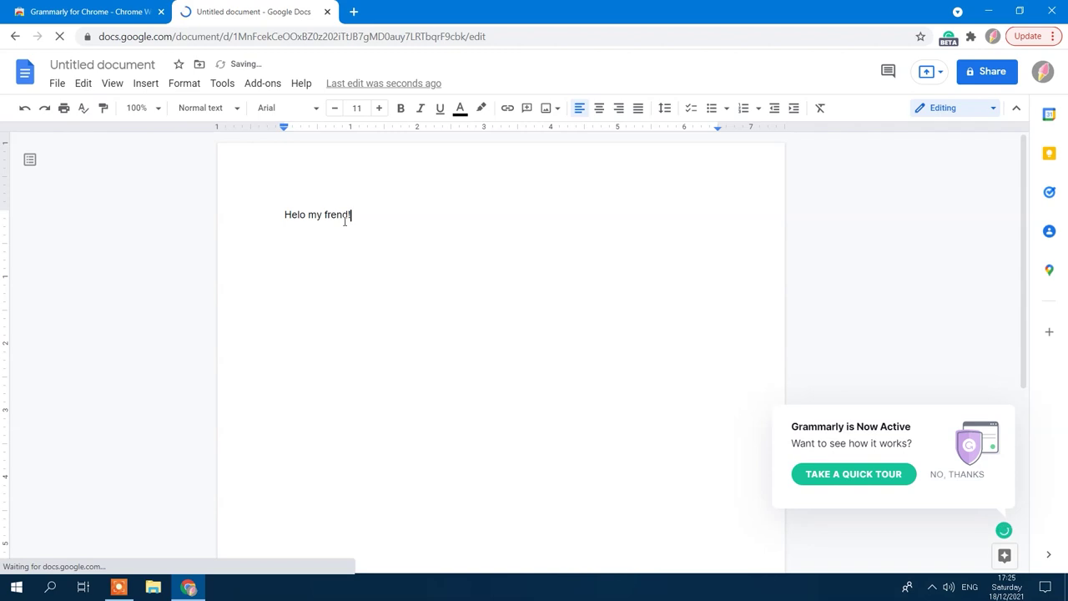
pyautogui.click(829, 475)
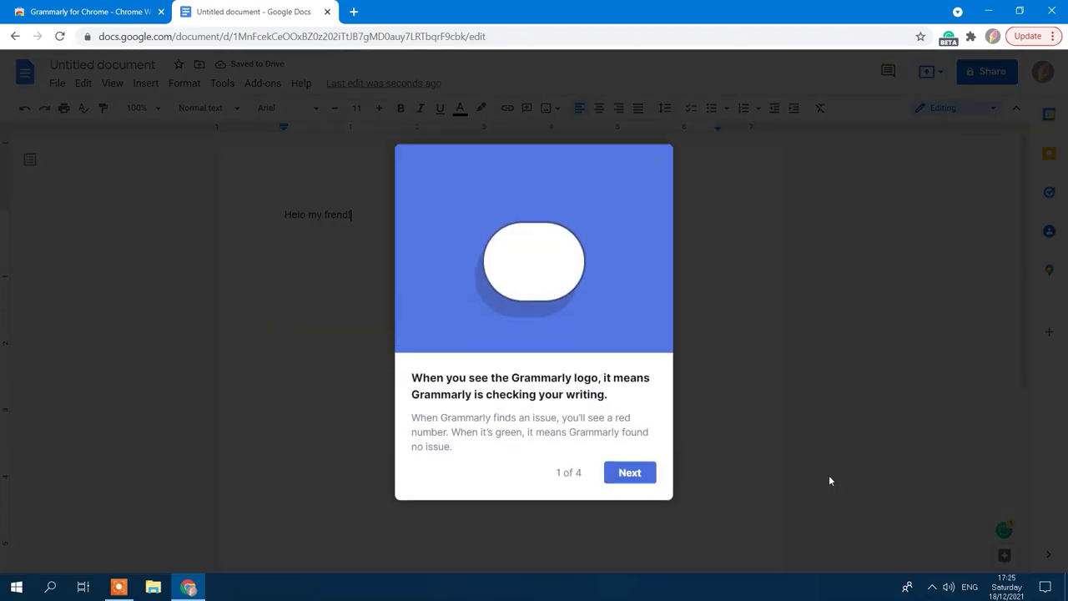
pyautogui.click(633, 461)
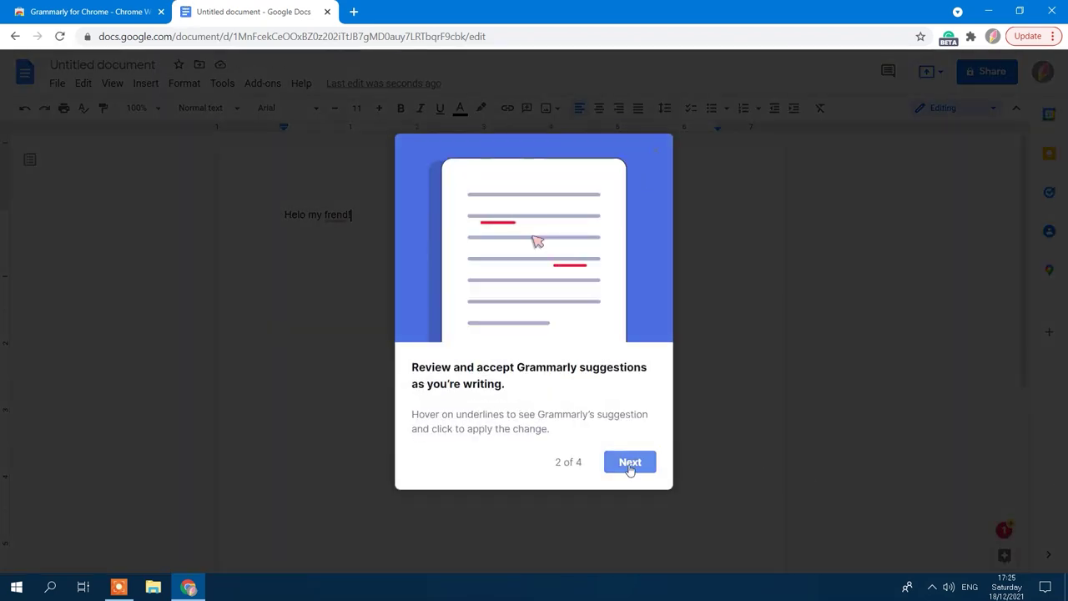
pyautogui.click(630, 465)
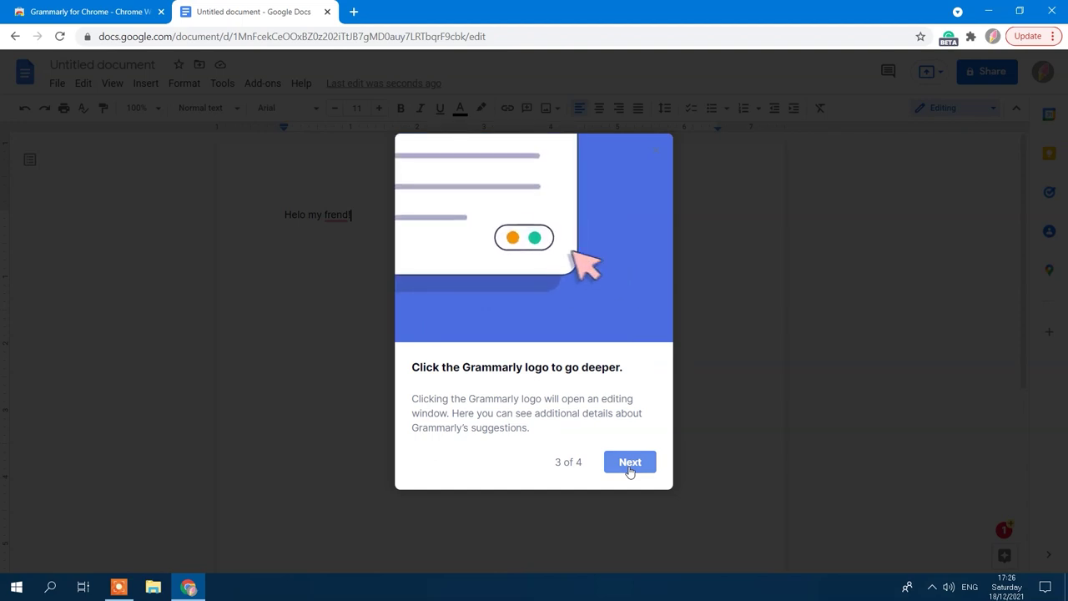
pyautogui.click(630, 465)
pyautogui.click(630, 465)
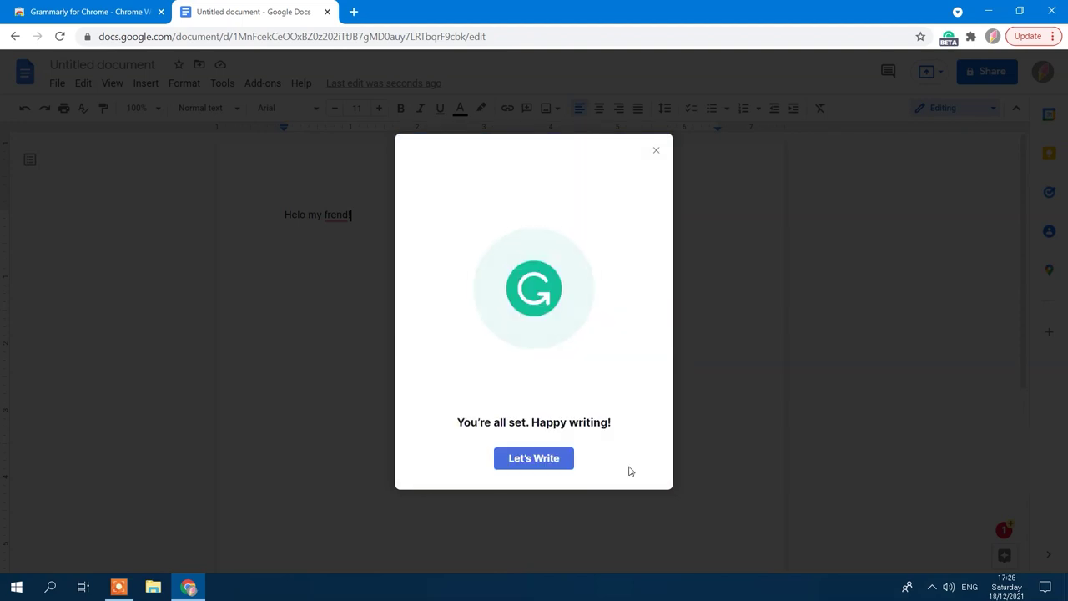
pyautogui.click(556, 462)
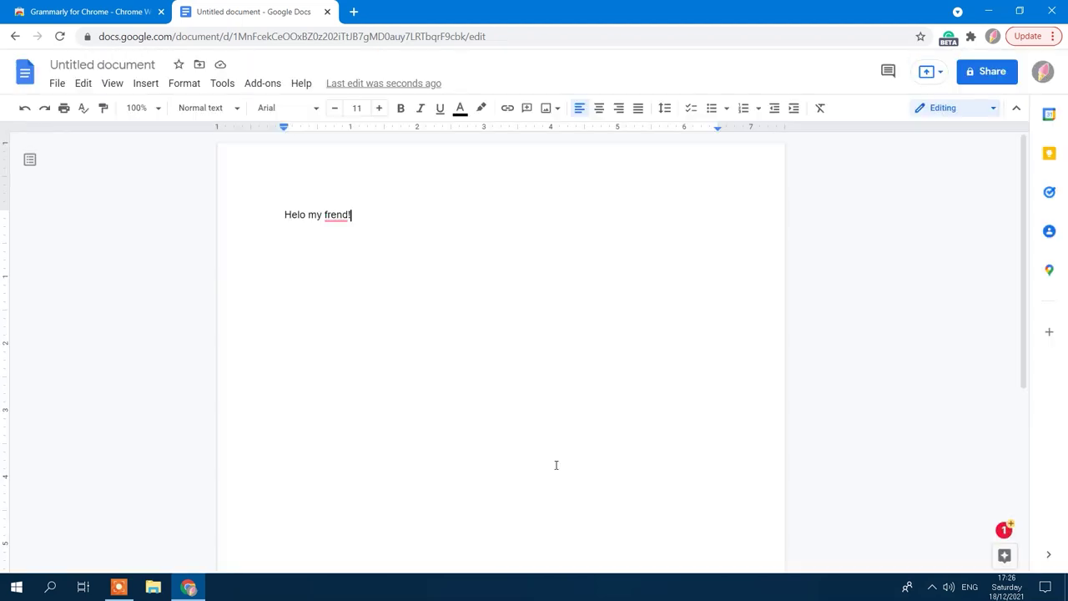
# Step: Accept Grammarly's fixes changing 'frend' to 'friend' and 'Helo' to 'Hello'
pyautogui.click(337, 216)
pyautogui.click(357, 242)
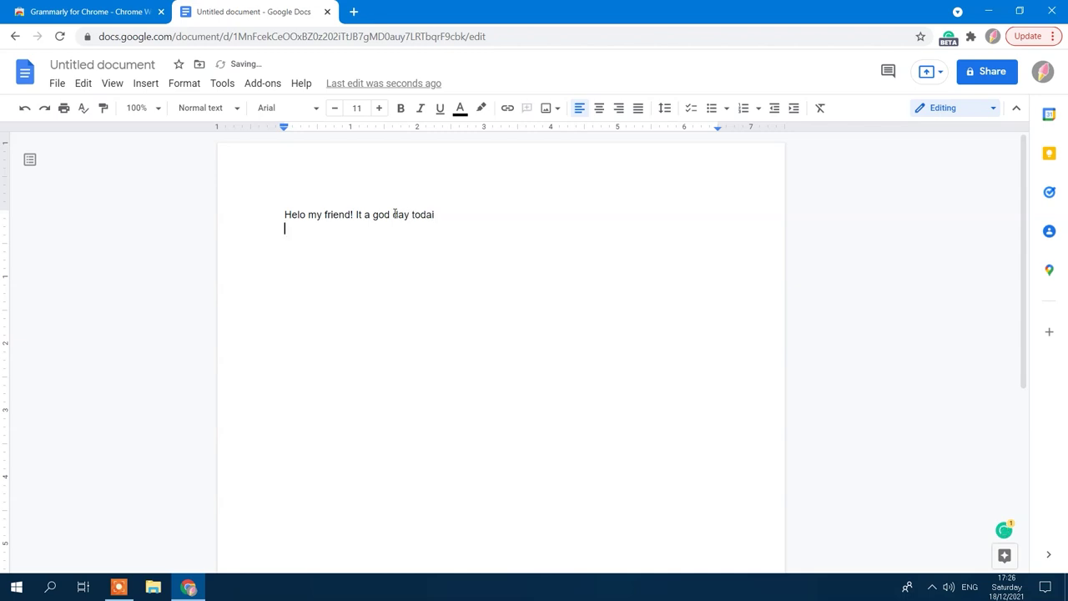
pyautogui.click(949, 38)
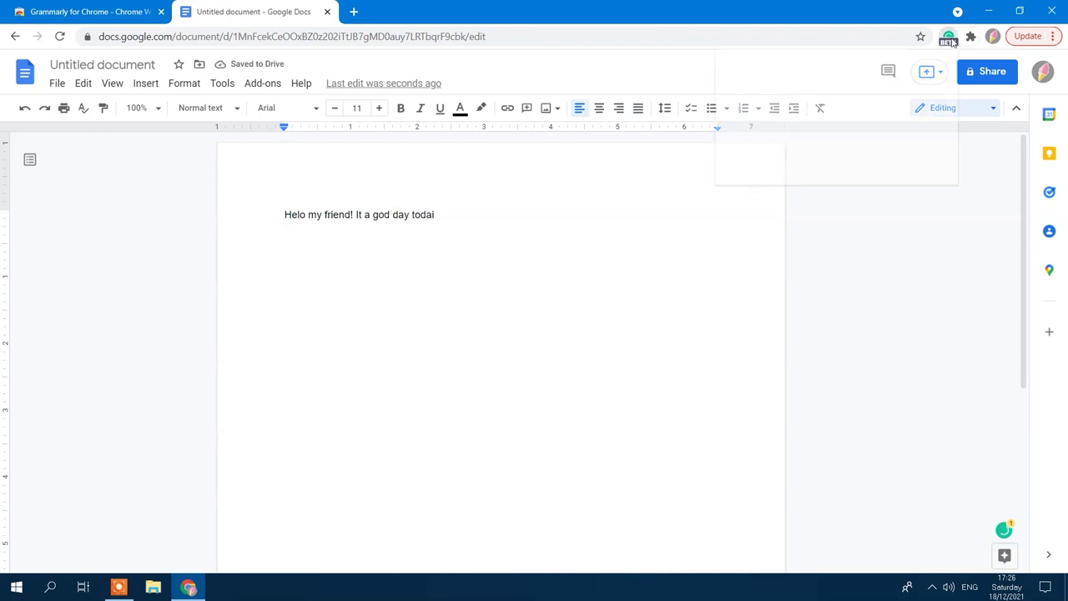
pyautogui.click(294, 215)
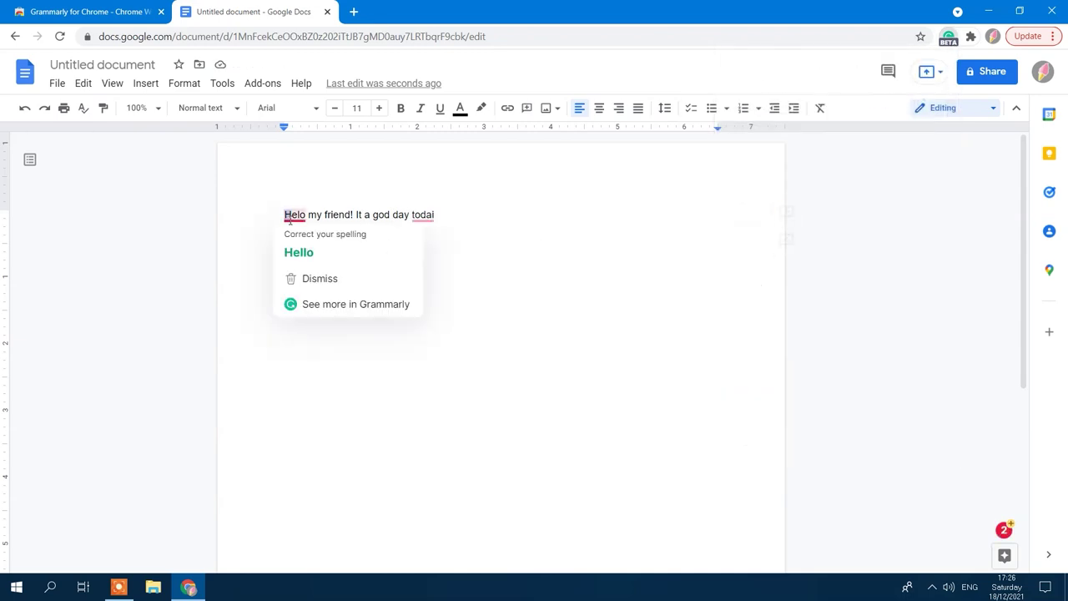
pyautogui.click(298, 253)
# Step: In Grammarly's suggestions list, change 'todai' to 'today' and add the comma after Hello
pyautogui.click(424, 215)
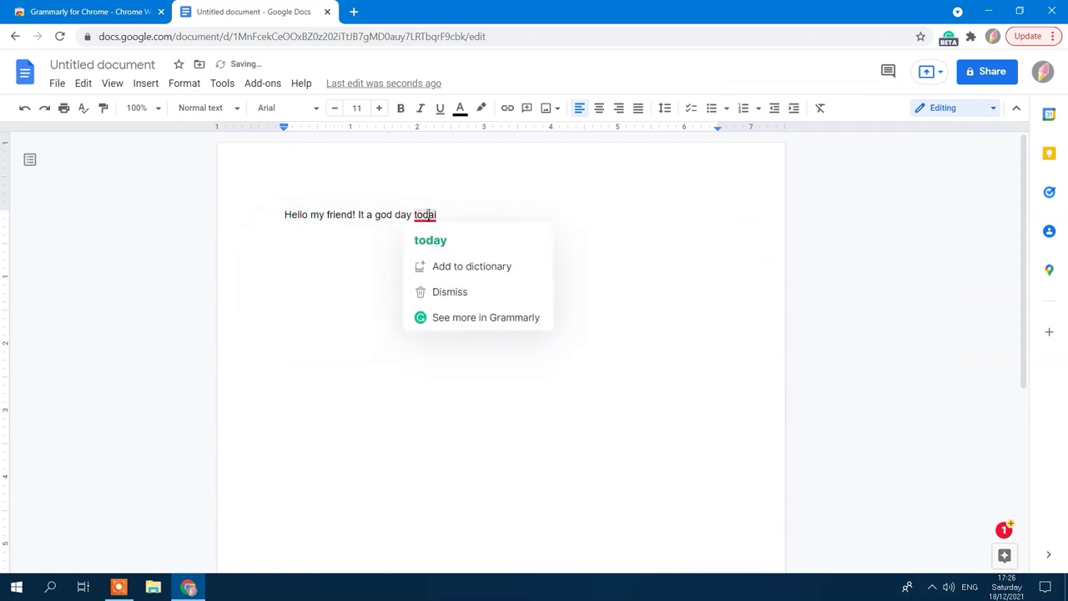
pyautogui.click(441, 323)
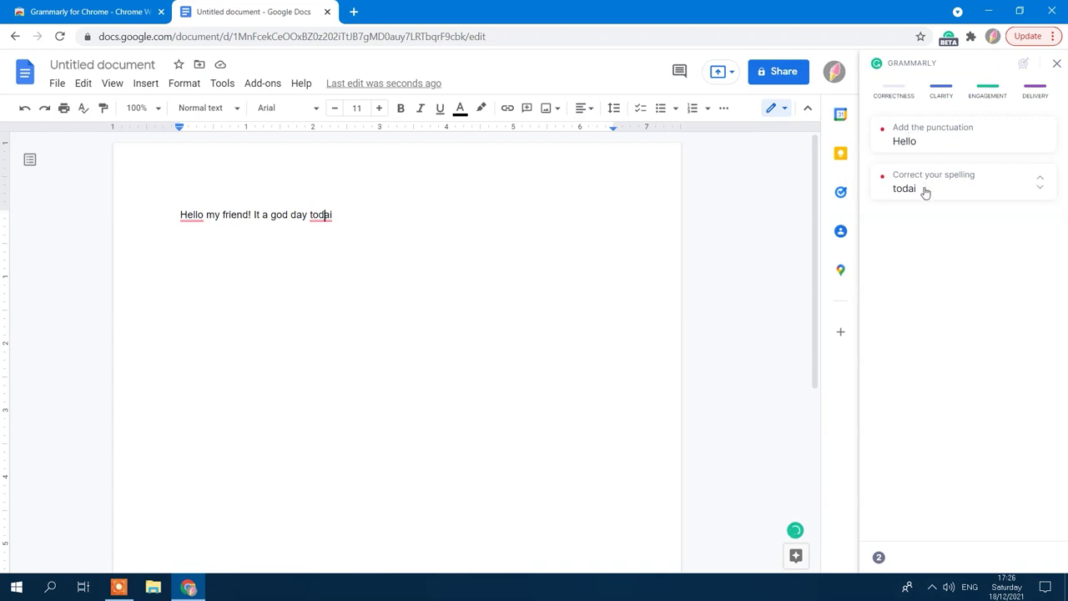
pyautogui.click(924, 192)
pyautogui.click(964, 207)
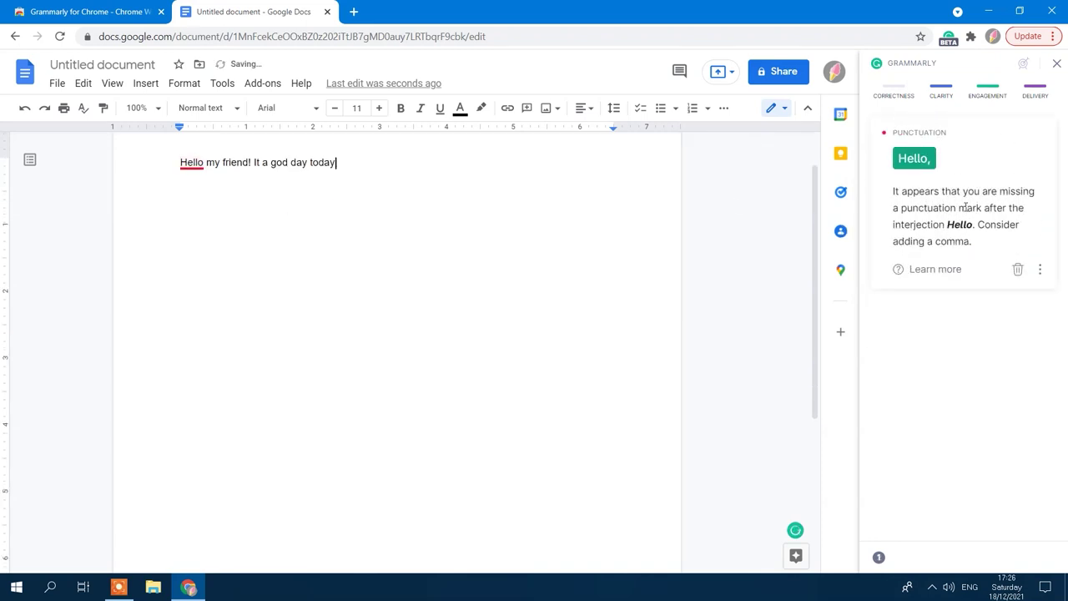
pyautogui.click(915, 160)
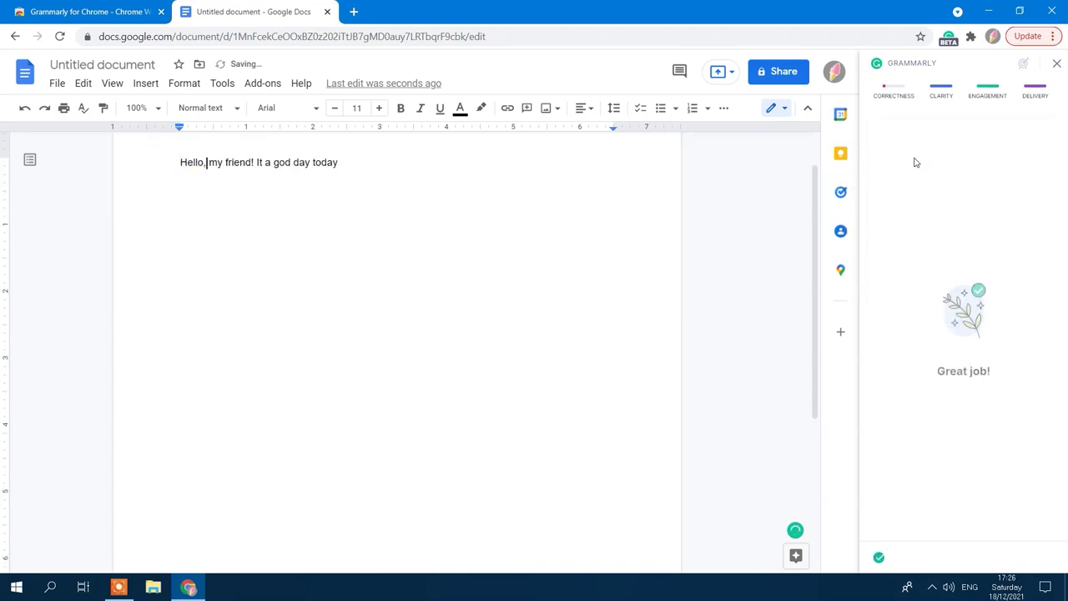
pyautogui.click(948, 39)
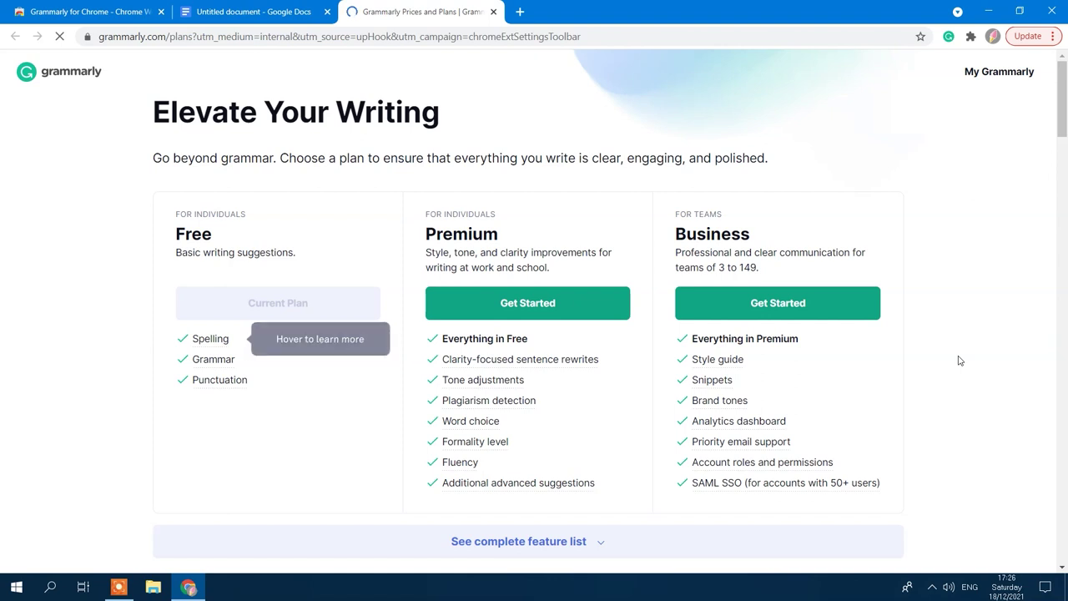
# Step: Scroll through the All Features comparison of Grammarly's Free, Premium and Business plans
pyautogui.scroll(-2, 959, 361)
pyautogui.scroll(-3, 960, 360)
pyautogui.scroll(-1, 959, 361)
pyautogui.scroll(-3, 959, 360)
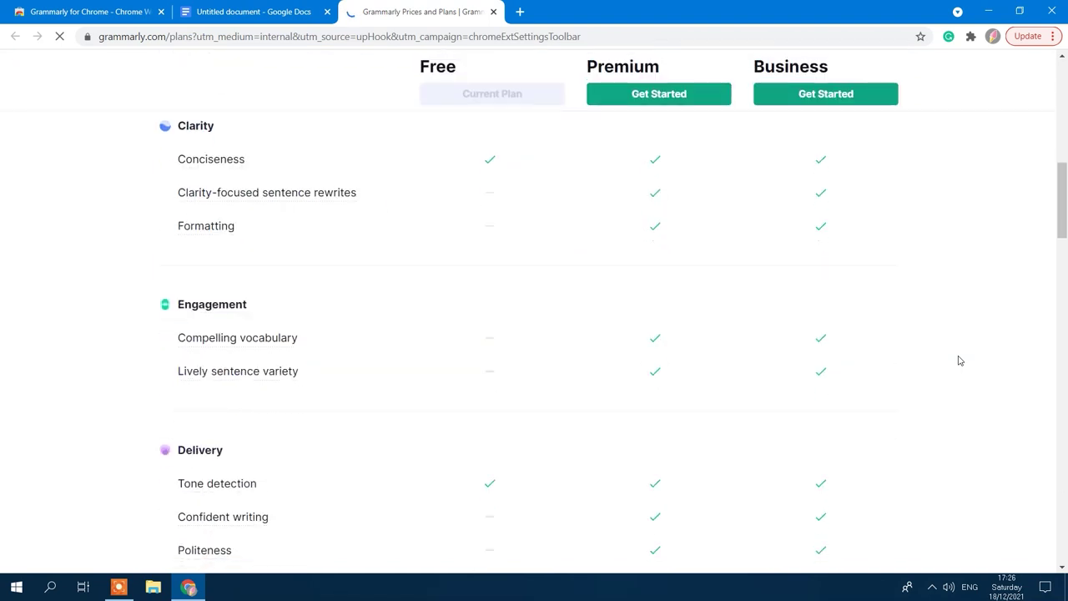
pyautogui.scroll(-1, 960, 360)
pyautogui.scroll(-4, 959, 360)
pyautogui.scroll(-2, 960, 360)
pyautogui.scroll(-2, 959, 360)
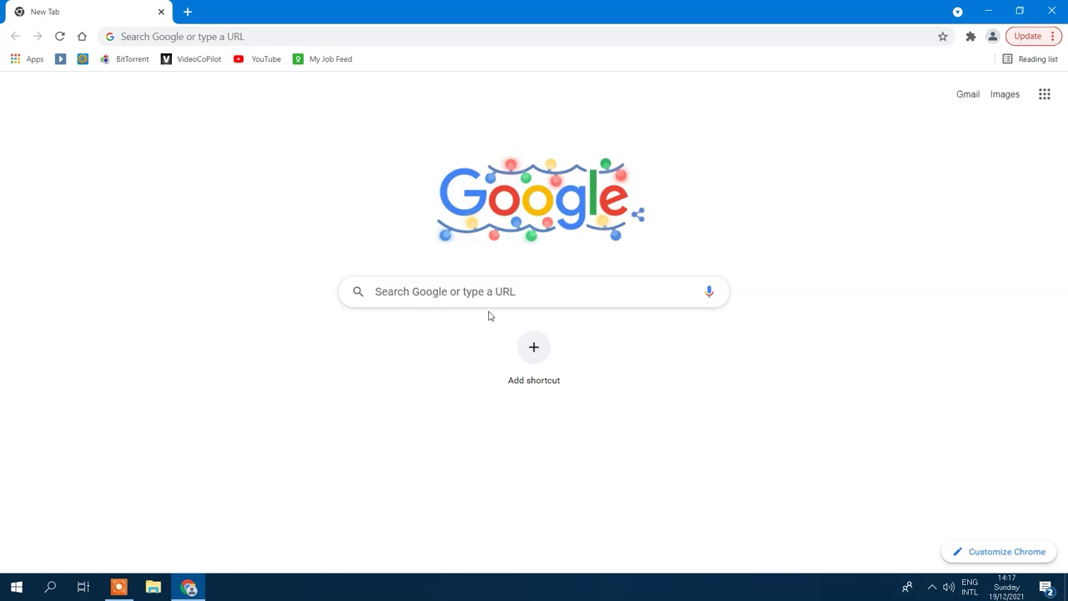
# Step: Search 'rescuetime ex' and add RescueTime for Chrome and Chrome OS to the browser
pyautogui.click(482, 294)
pyautogui.write('rescu')
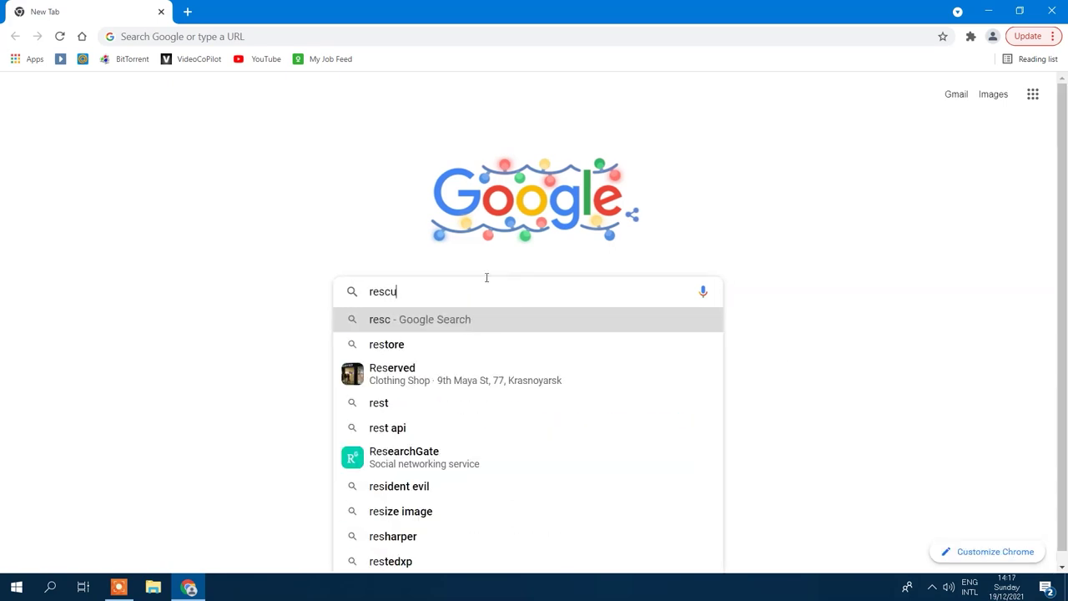
pyautogui.write('etime ex')
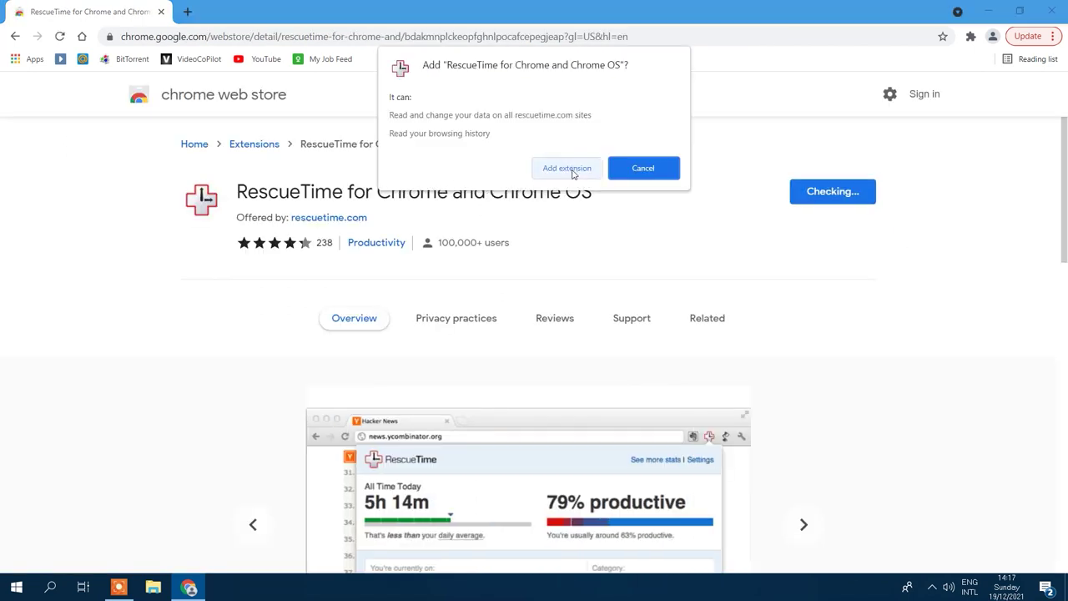
pyautogui.click(572, 172)
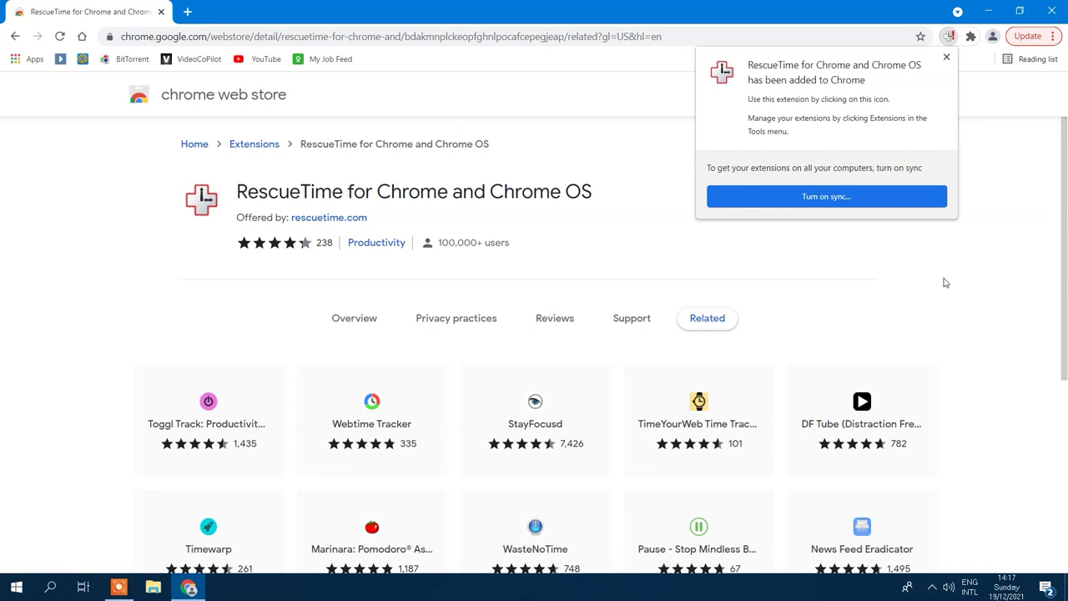
# Step: Show today's RescueTime stats from the extension popup and check its settings
pyautogui.scroll(-3, 852, 301)
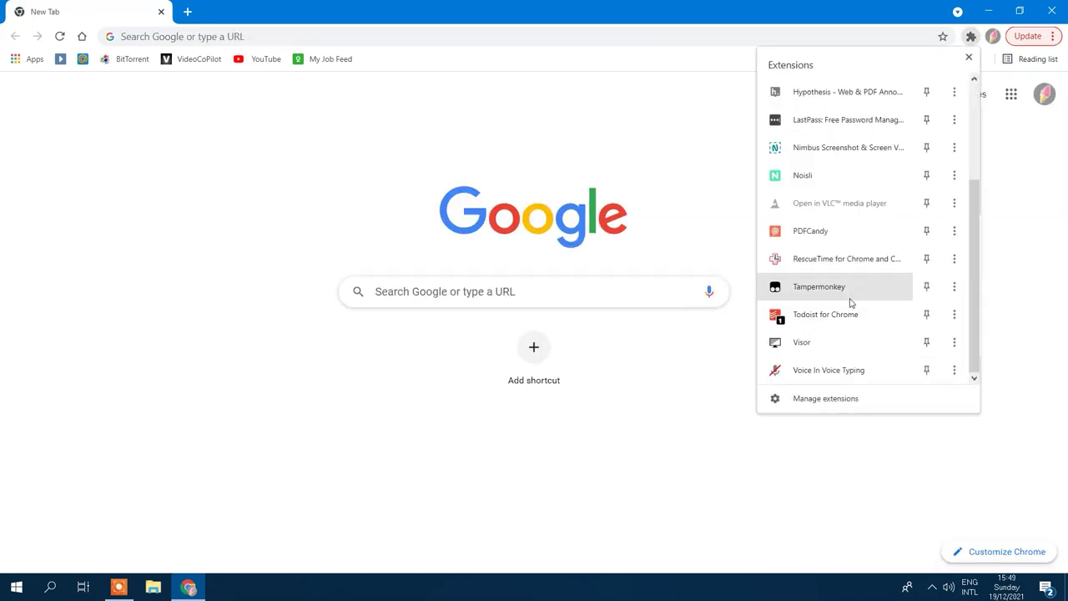
pyautogui.click(818, 266)
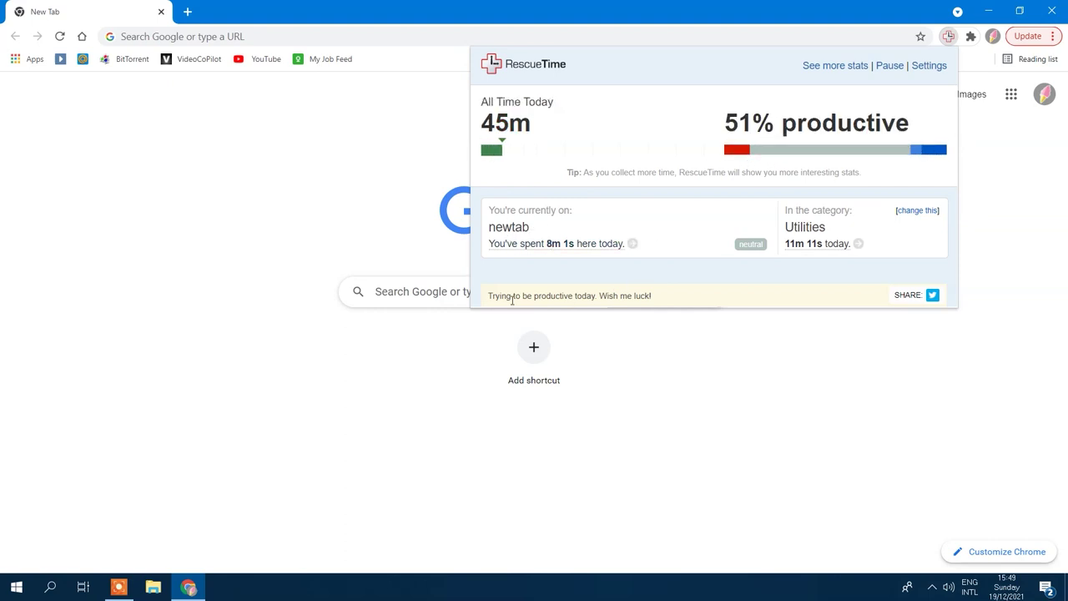
pyautogui.click(929, 65)
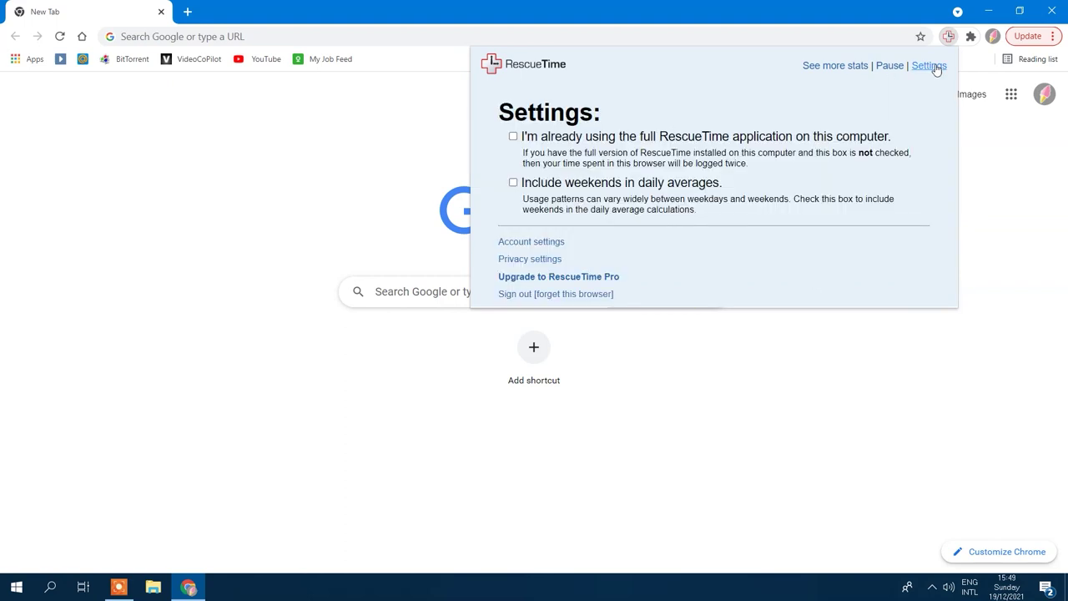
pyautogui.click(932, 66)
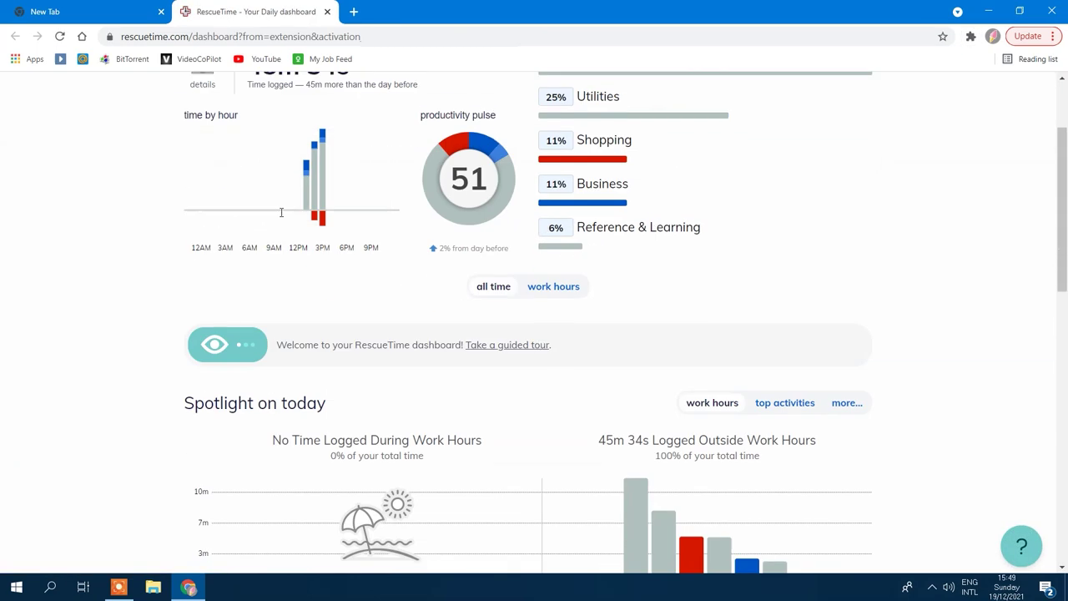
# Step: Scroll down the RescueTime dashboard to the empty goals and lifetime milestones
pyautogui.scroll(2, 296, 239)
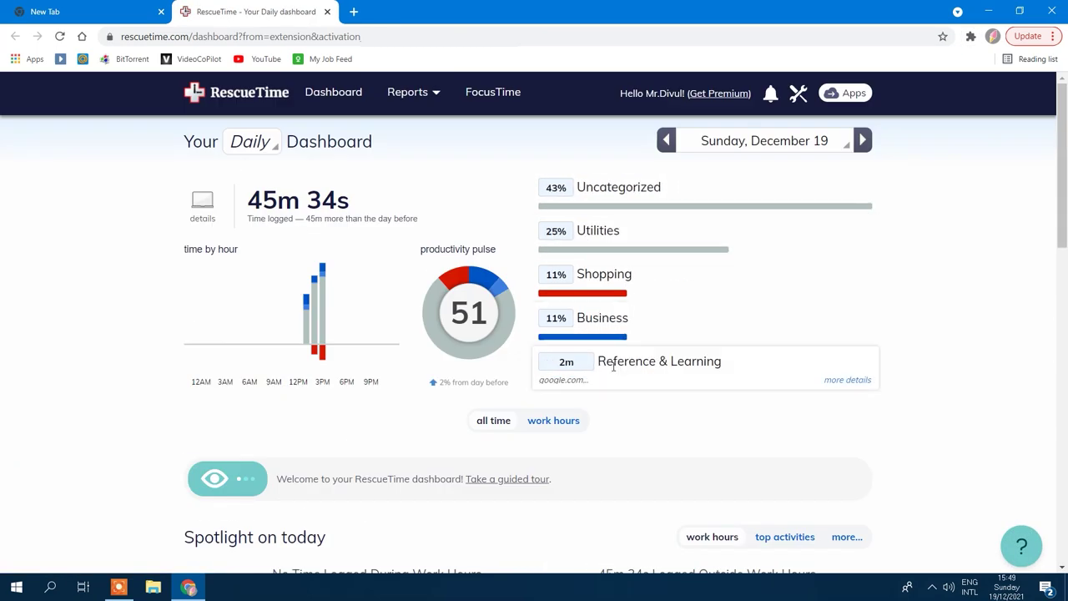
pyautogui.scroll(-2, 256, 419)
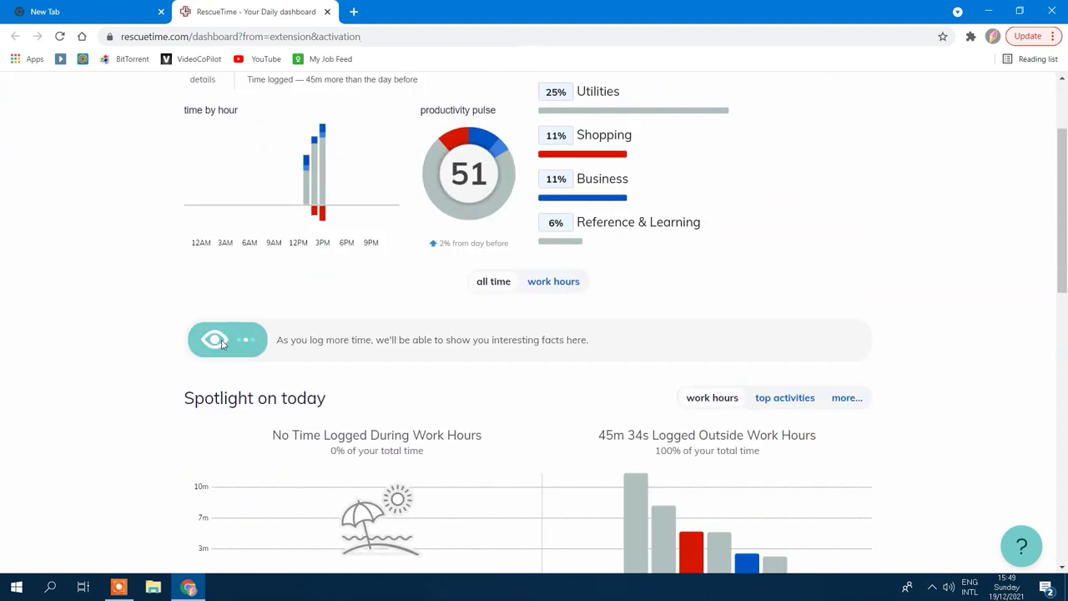
pyautogui.scroll(-3, 310, 385)
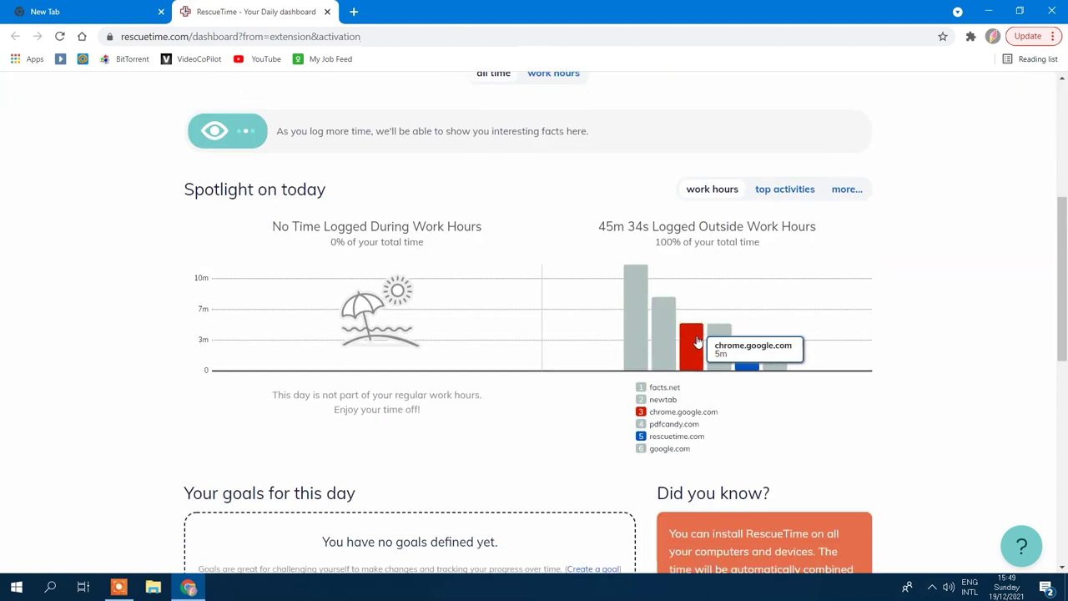
pyautogui.scroll(-2, 678, 331)
pyautogui.scroll(-3, 545, 261)
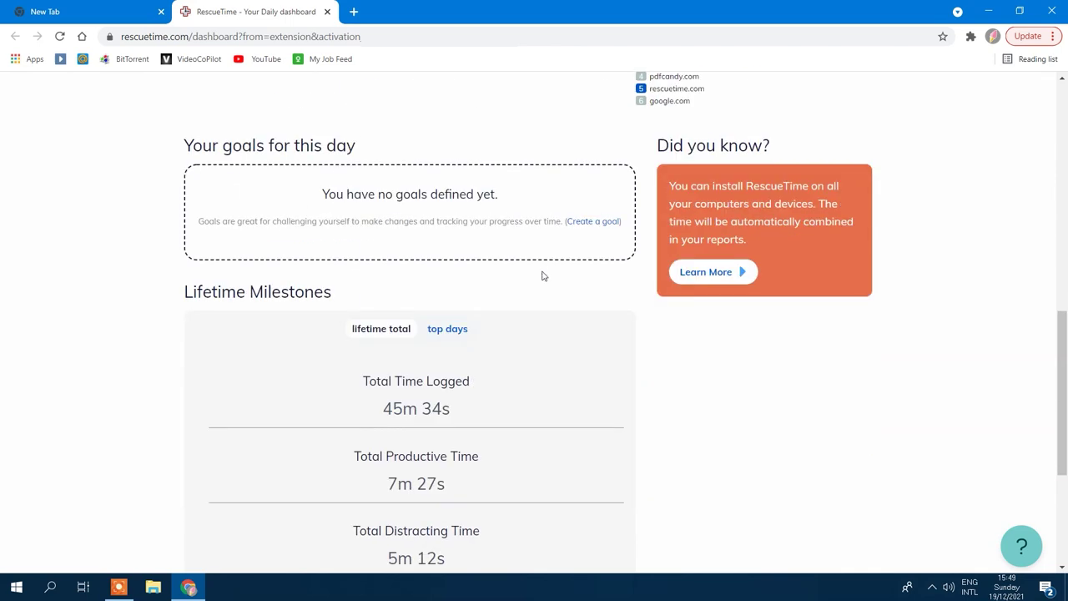
# Step: Create a goal of more than 2h per day on All Productive Time, with a reason
pyautogui.click(584, 222)
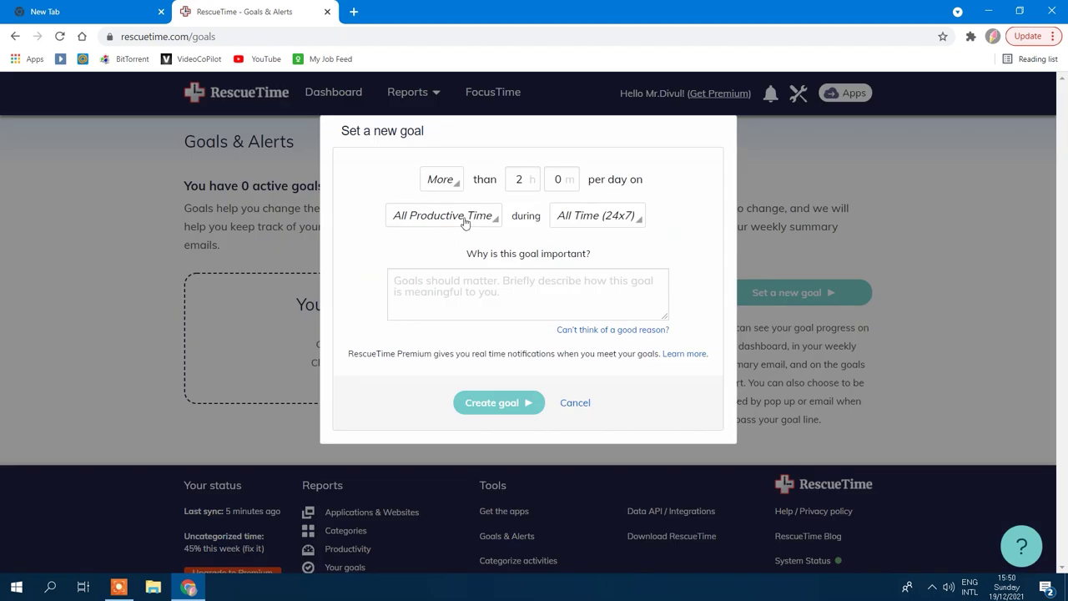
pyautogui.click(464, 223)
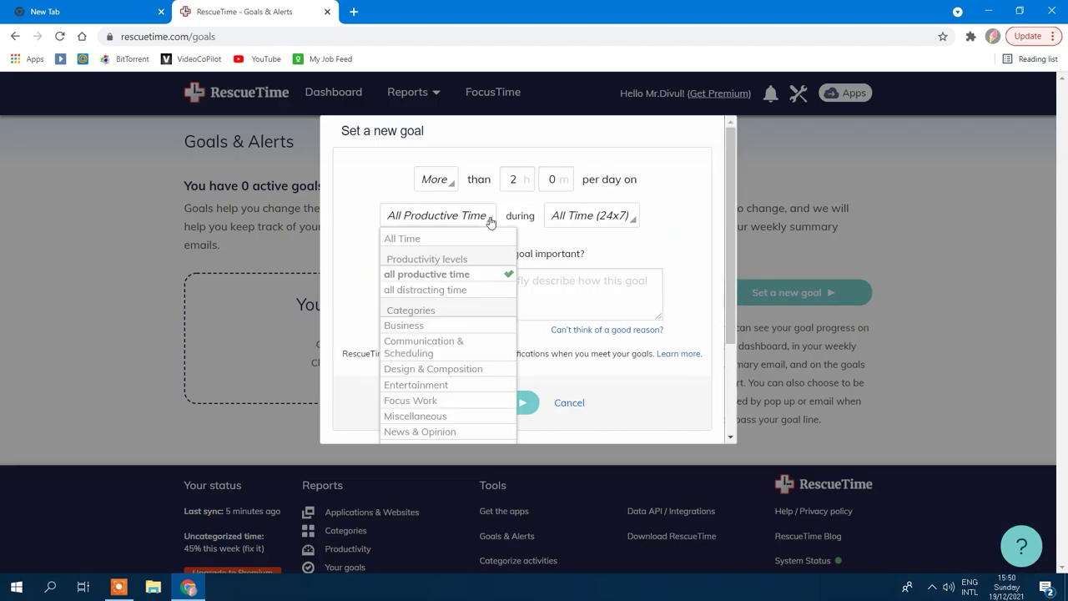
pyautogui.click(508, 264)
pyautogui.write('Be productive')
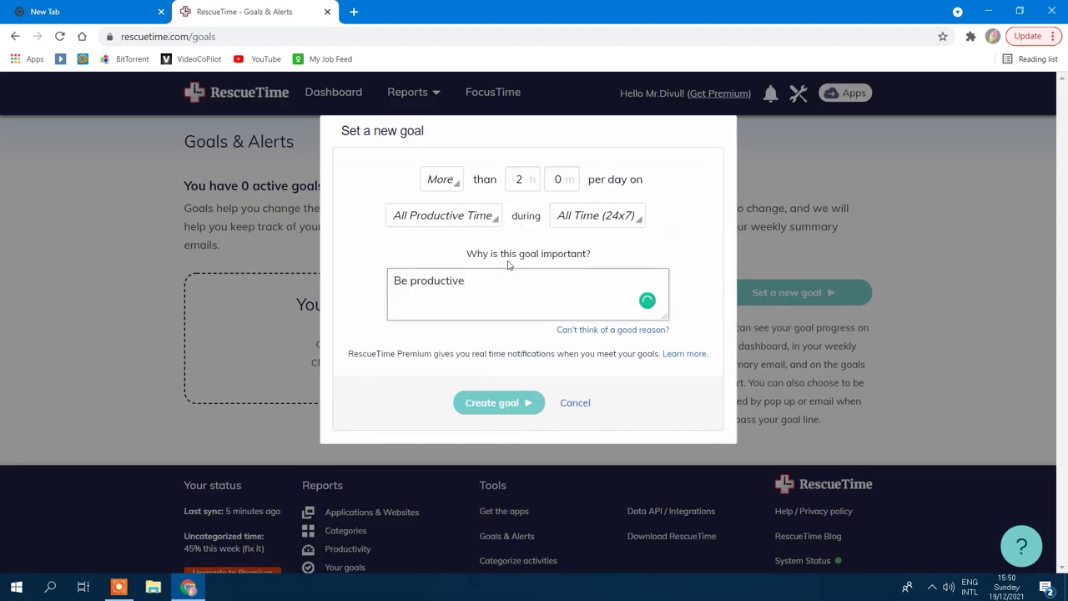
pyautogui.click(494, 409)
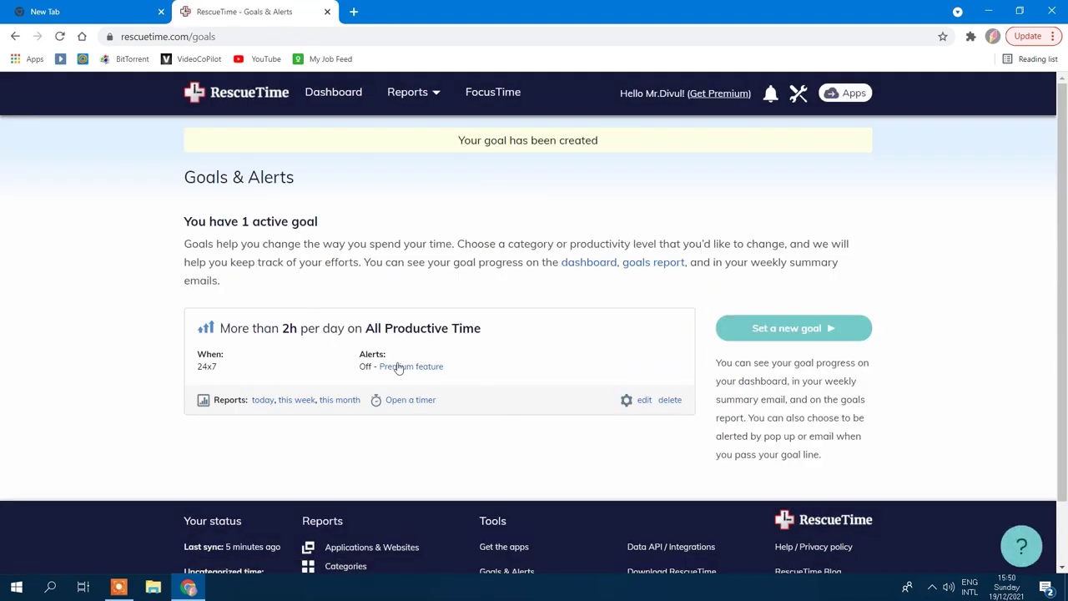
# Step: Open and close the new goal's live timer
pyautogui.click(392, 401)
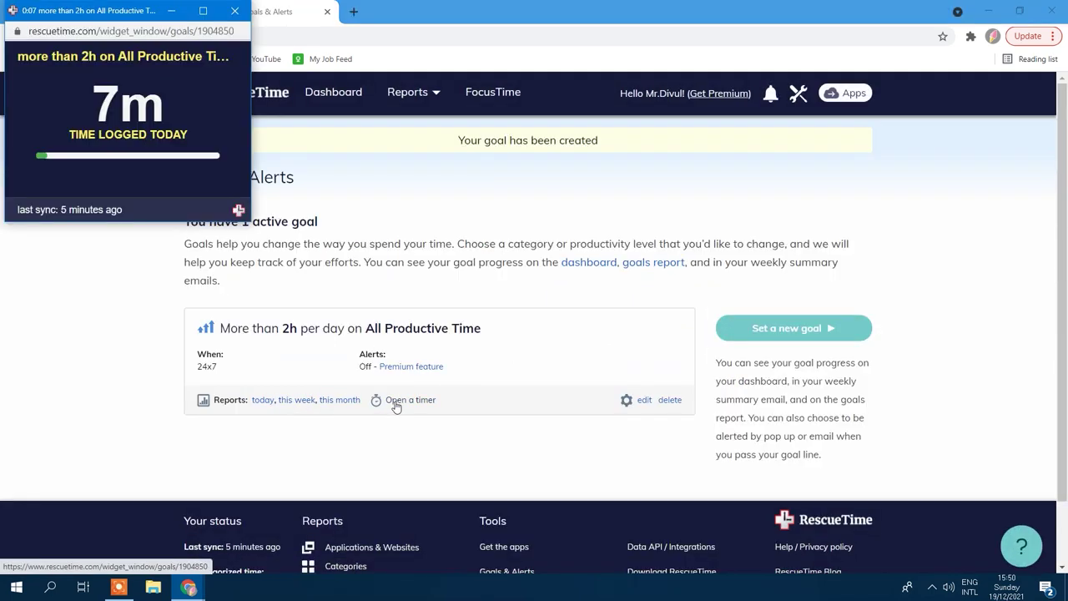
pyautogui.click(236, 9)
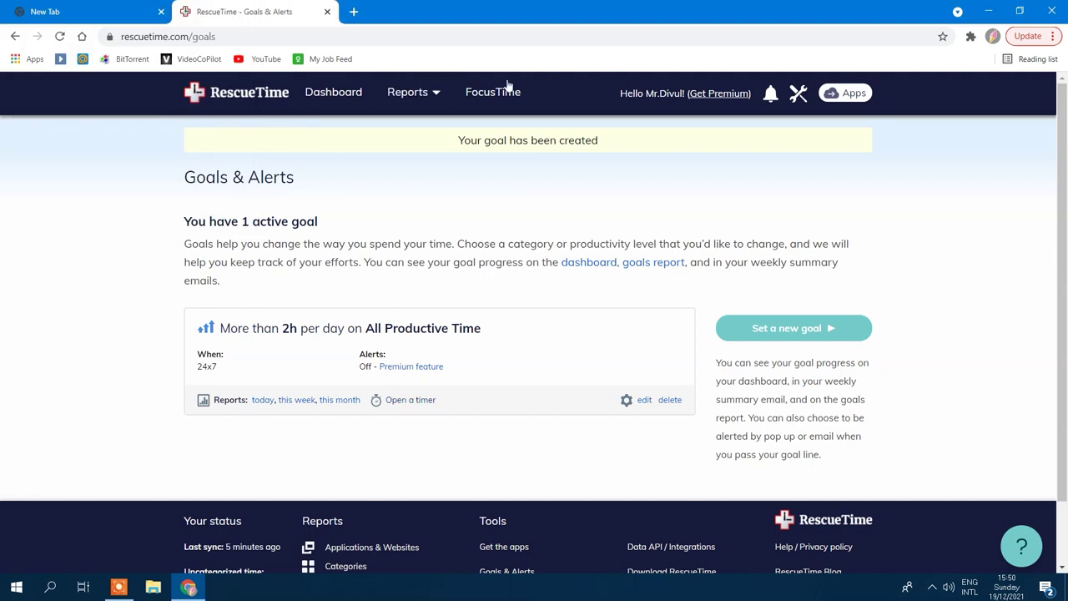
pyautogui.click(971, 36)
# Step: Check the RescueTime stats panel, then search for the PDFCandy extension
pyautogui.scroll(-3, 801, 166)
pyautogui.click(807, 119)
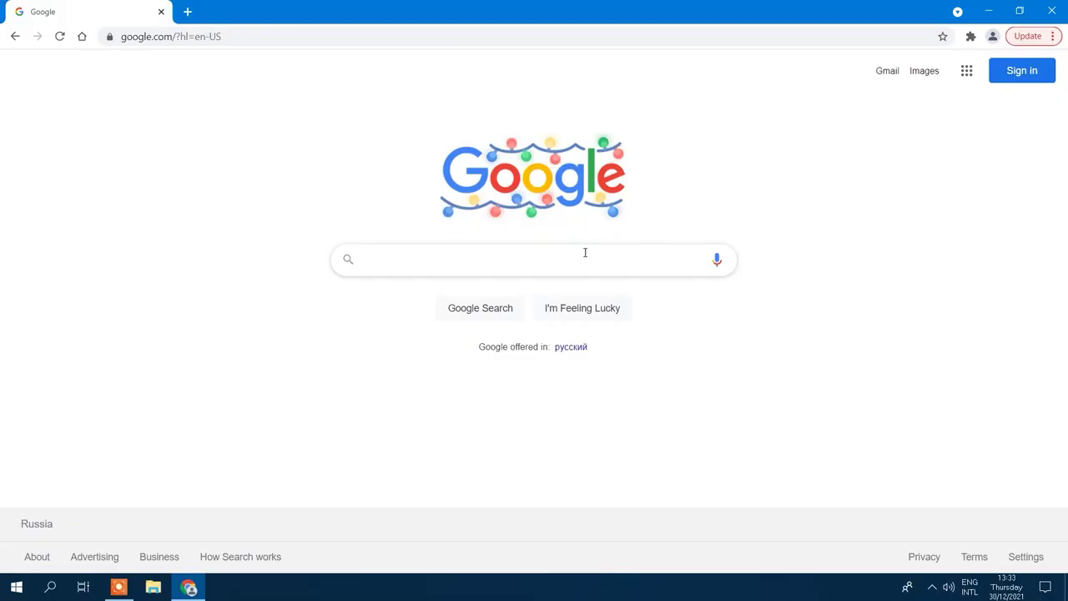
pyautogui.write('pdfcandy exten')
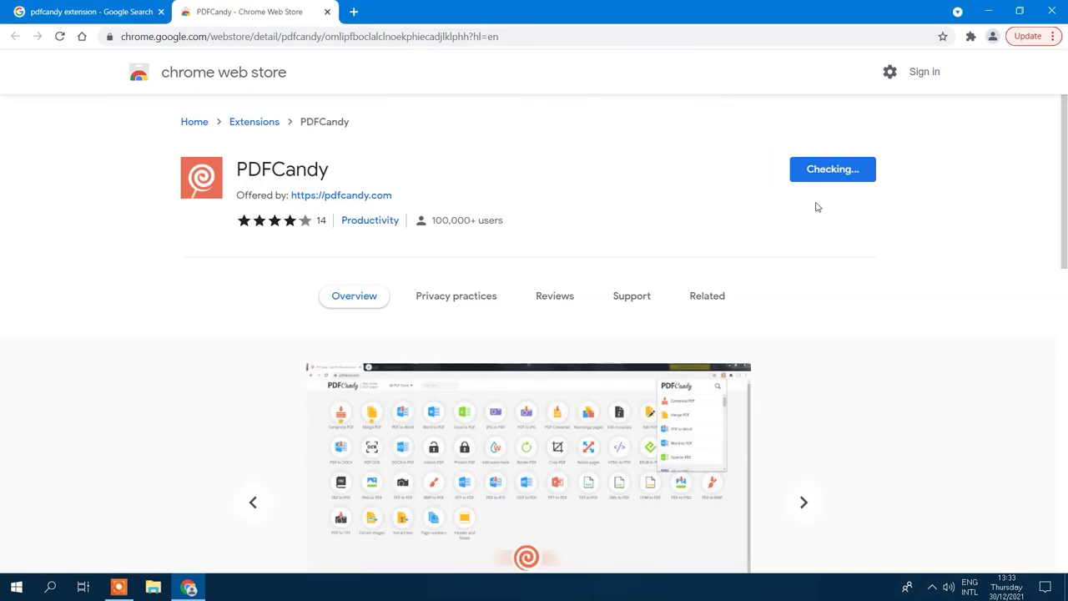
# Step: Pin PDFCandy to the Chrome toolbar
pyautogui.click(971, 36)
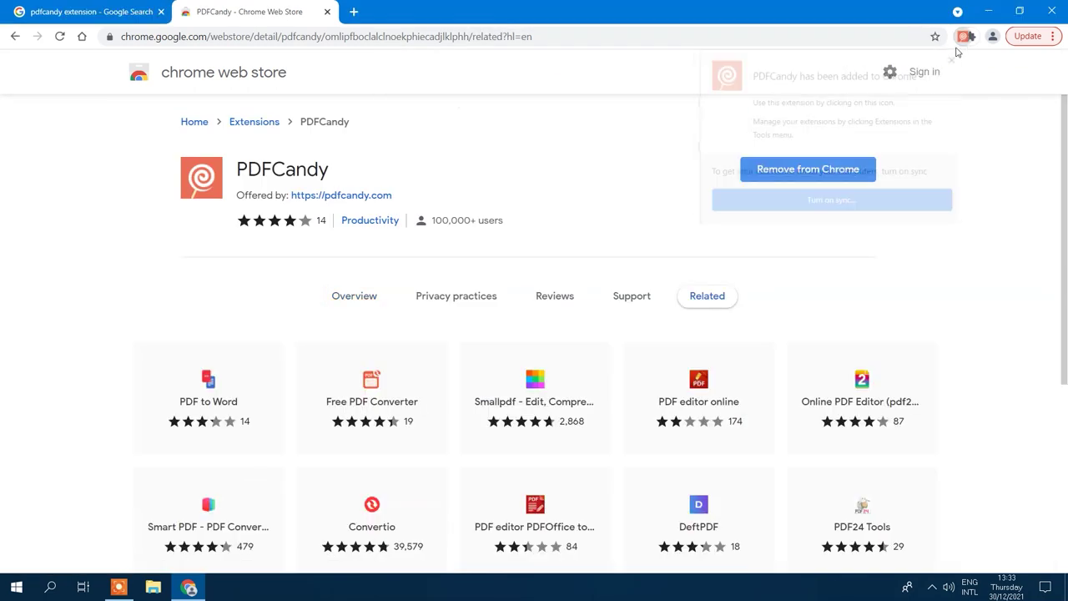
pyautogui.scroll(-2, 918, 251)
pyautogui.click(925, 255)
# Step: Convert My PDF.pdf to a Word document with PDFCandy's PDF to Word tool
pyautogui.click(949, 36)
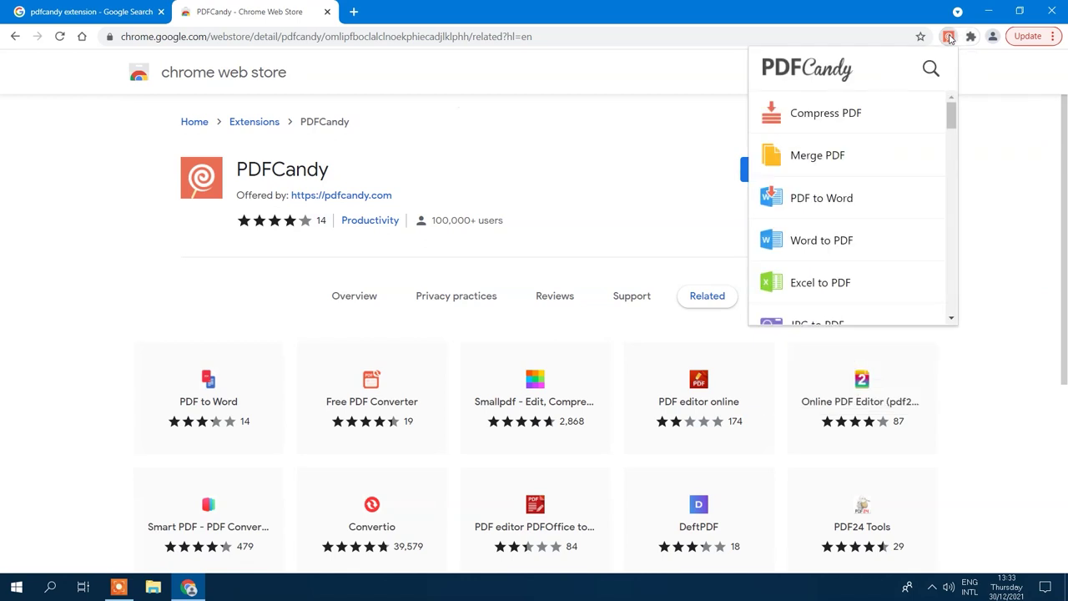
pyautogui.moveTo(951, 120)
pyautogui.mouseDown()
pyautogui.moveTo(952, 262)
pyautogui.moveTo(951, 119)
pyautogui.mouseUp()
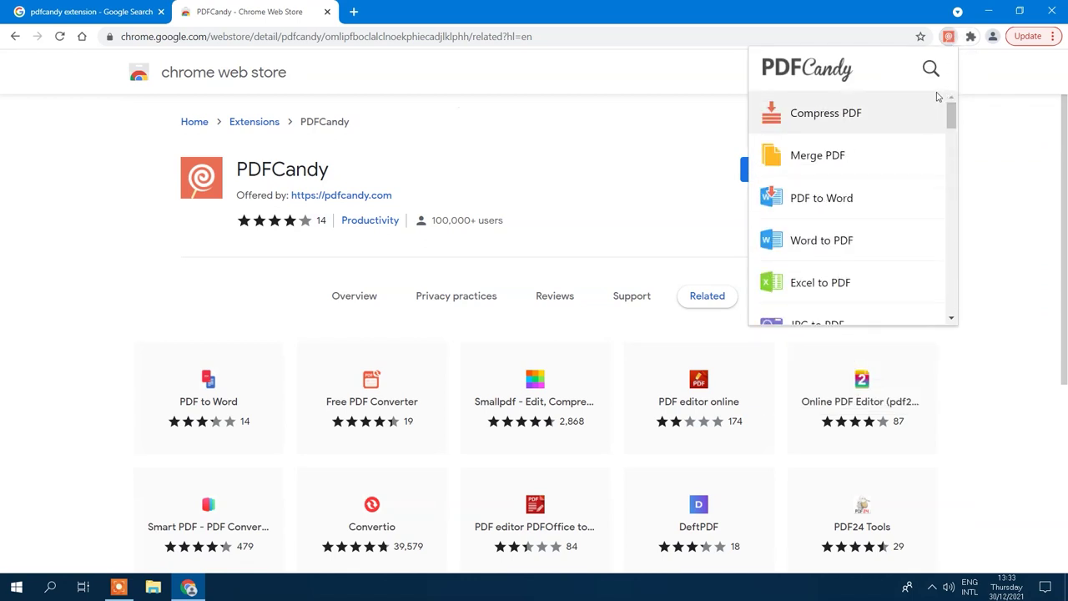
pyautogui.click(821, 199)
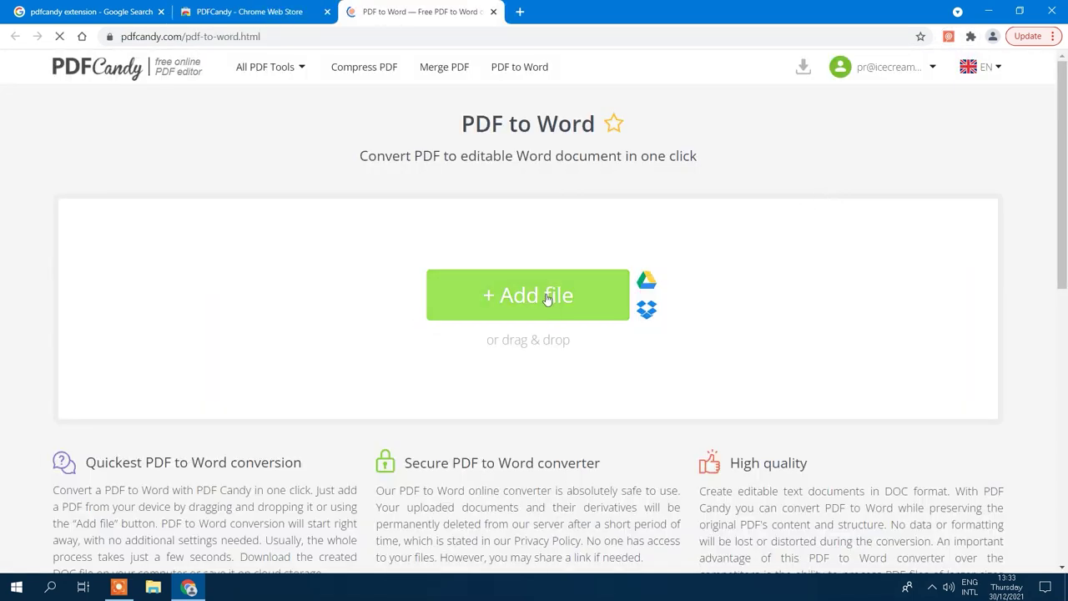
pyautogui.click(549, 297)
pyautogui.click(167, 95)
pyautogui.click(345, 312)
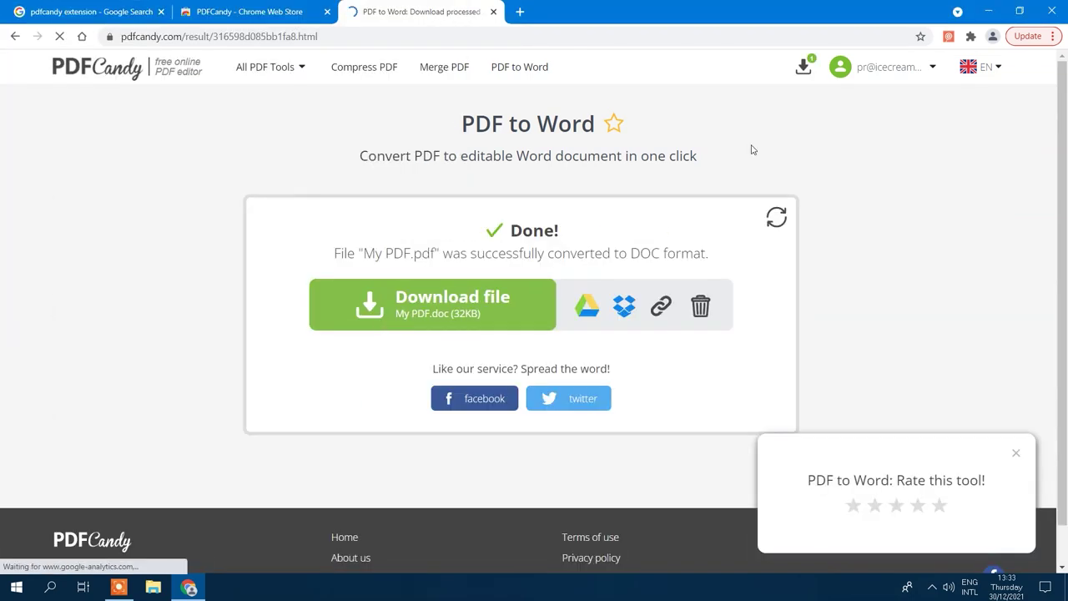
# Step: Bring up PDFCandy's tool list again and scroll to the PDF OCR tool
pyautogui.click(948, 36)
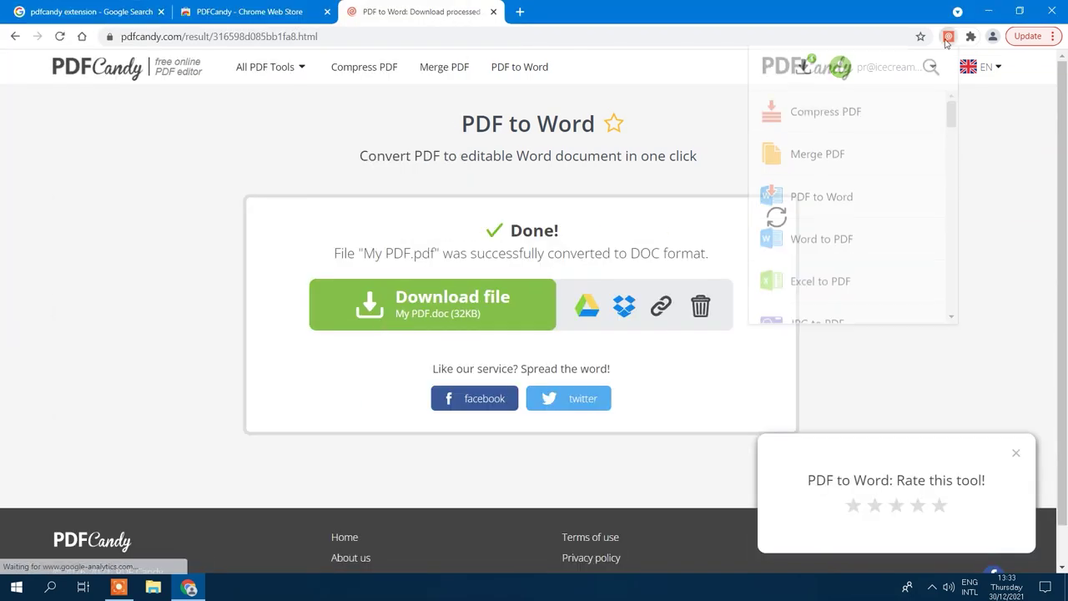
pyautogui.scroll(-2, 887, 193)
pyautogui.scroll(-3, 887, 193)
# Step: Run PDF OCR on My PDF.pdf to extract its text into My PDF.txt
pyautogui.scroll(-1, 872, 191)
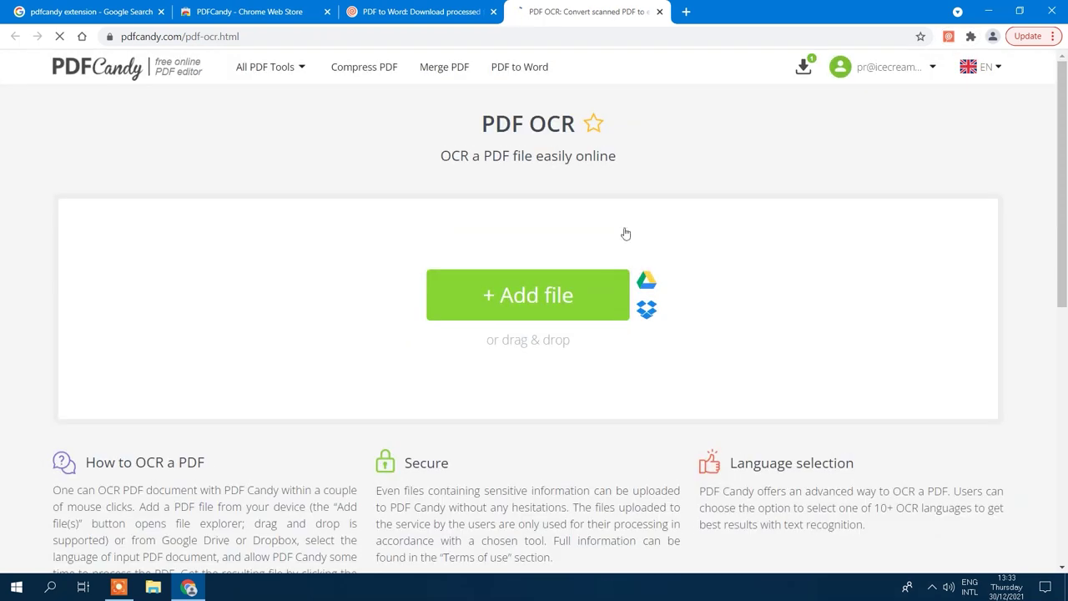
pyautogui.click(167, 90)
pyautogui.click(345, 310)
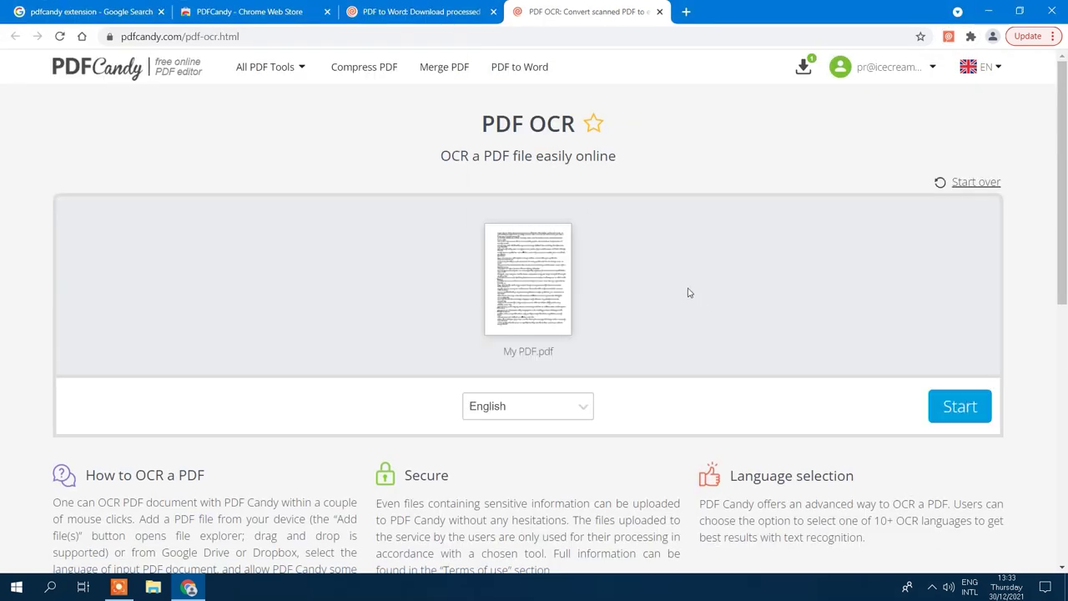
pyautogui.click(960, 406)
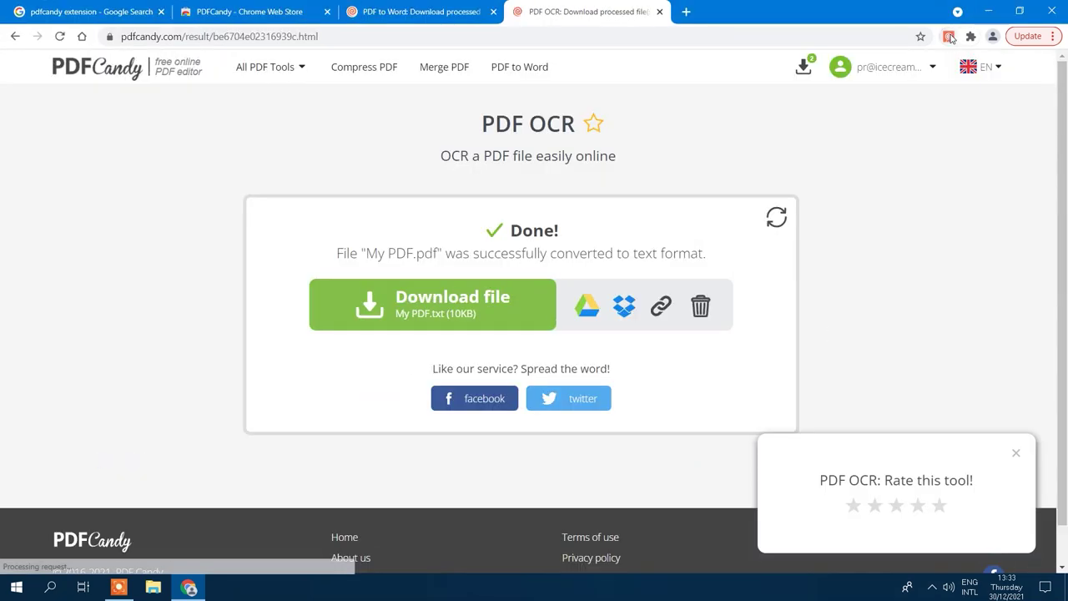
# Step: Load My PDF.pdf into PDFCandy's Rotate PDF tool
pyautogui.click(950, 37)
pyautogui.scroll(-5, 874, 219)
pyautogui.scroll(-4, 872, 222)
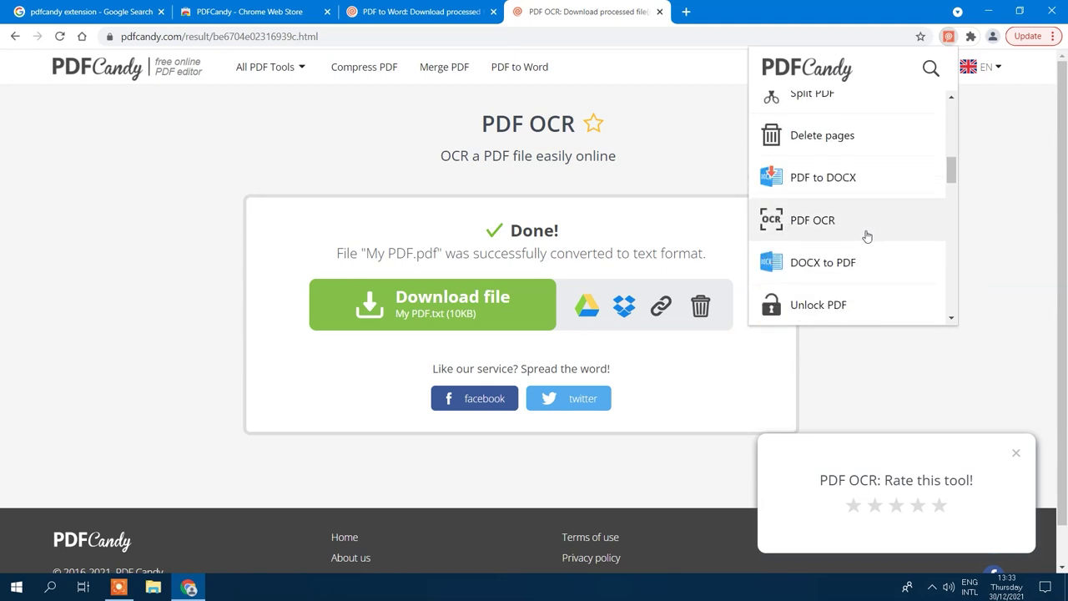
pyautogui.scroll(-2, 868, 237)
pyautogui.scroll(-3, 867, 237)
pyautogui.scroll(1, 832, 146)
pyautogui.click(832, 146)
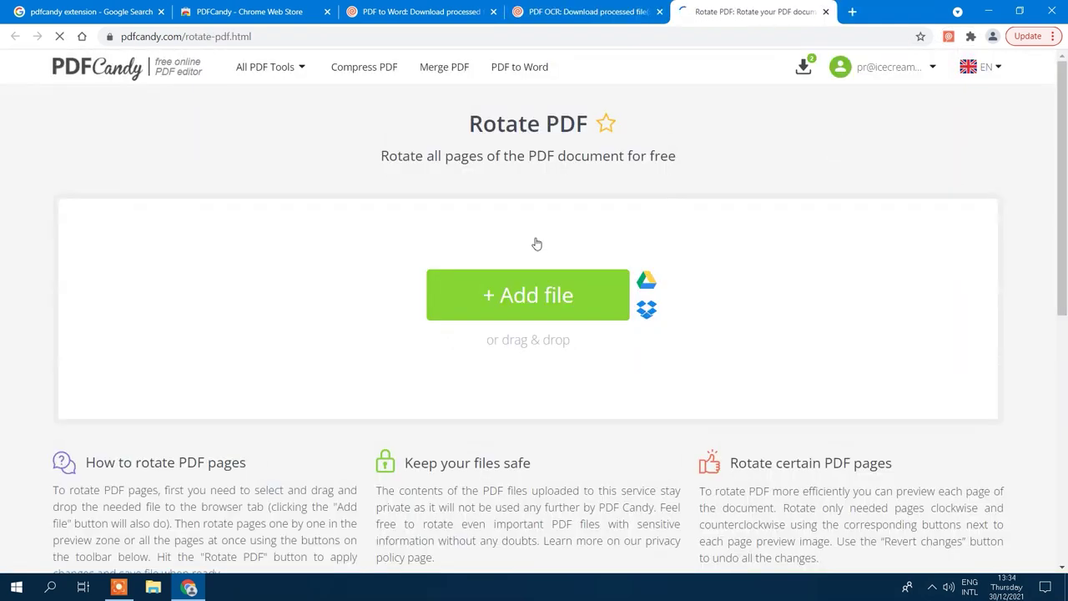
pyautogui.click(527, 294)
pyautogui.doubleClick(417, 93)
# Step: Rotate pages 1–3 and all pages, producing My PDF_rotated.pdf
pyautogui.click(448, 262)
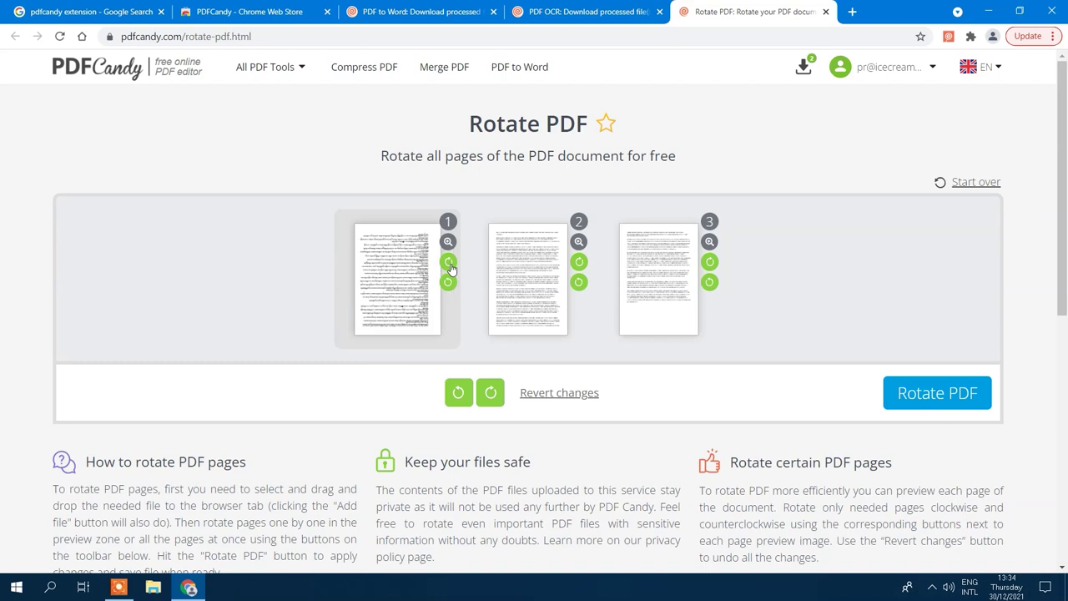
pyautogui.click(579, 262)
pyautogui.click(710, 262)
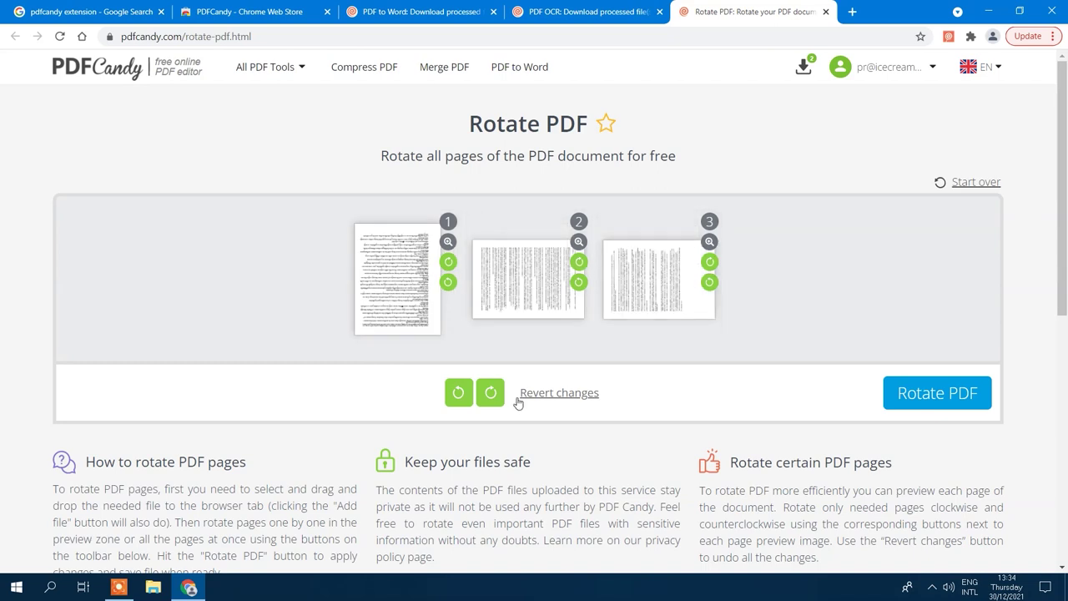
pyautogui.click(491, 392)
pyautogui.click(934, 393)
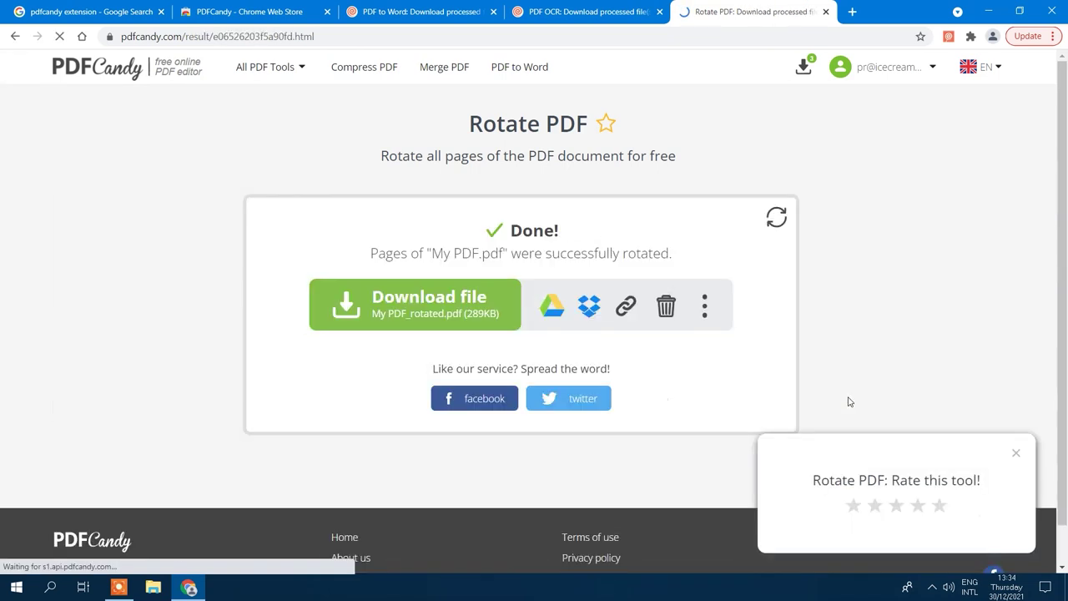
# Step: Add My PDF.pdf to PDFCandy's PDF to JPG converter
pyautogui.click(117, 69)
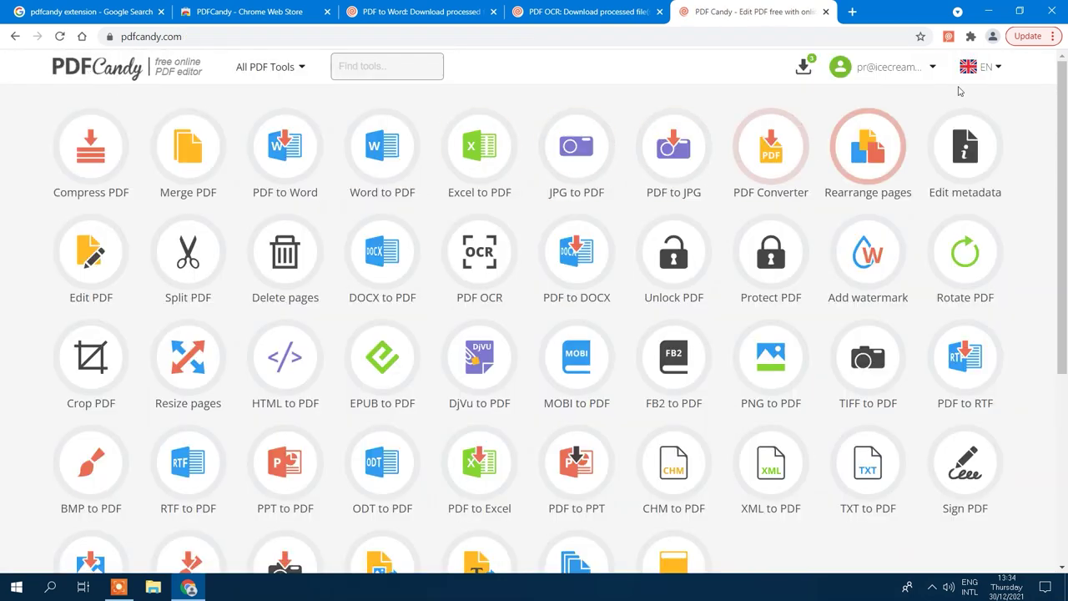
pyautogui.scroll(-3, 994, 252)
pyautogui.scroll(3, 846, 226)
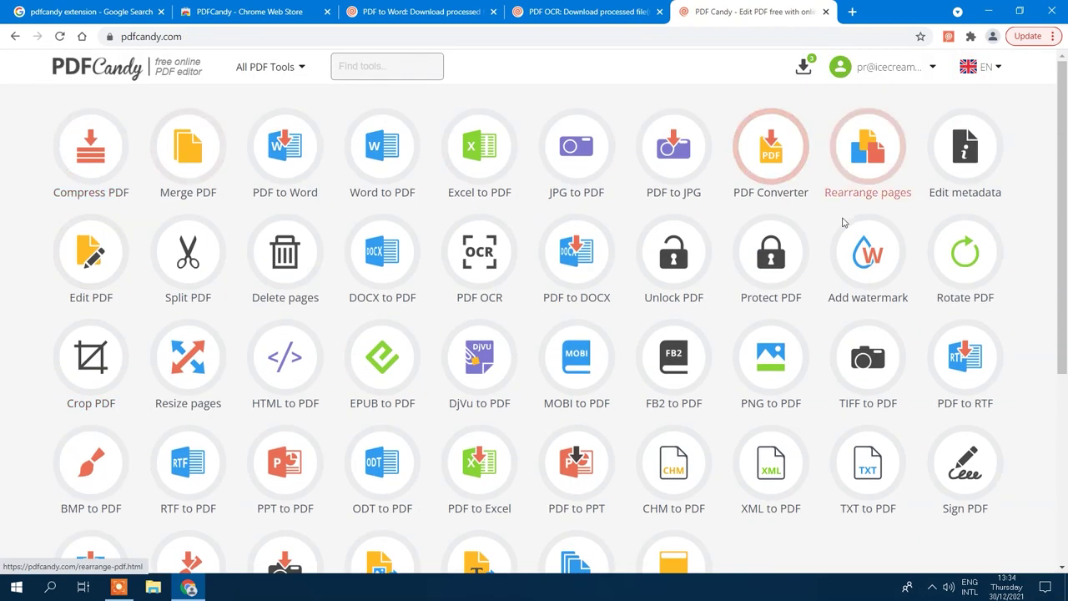
pyautogui.click(673, 151)
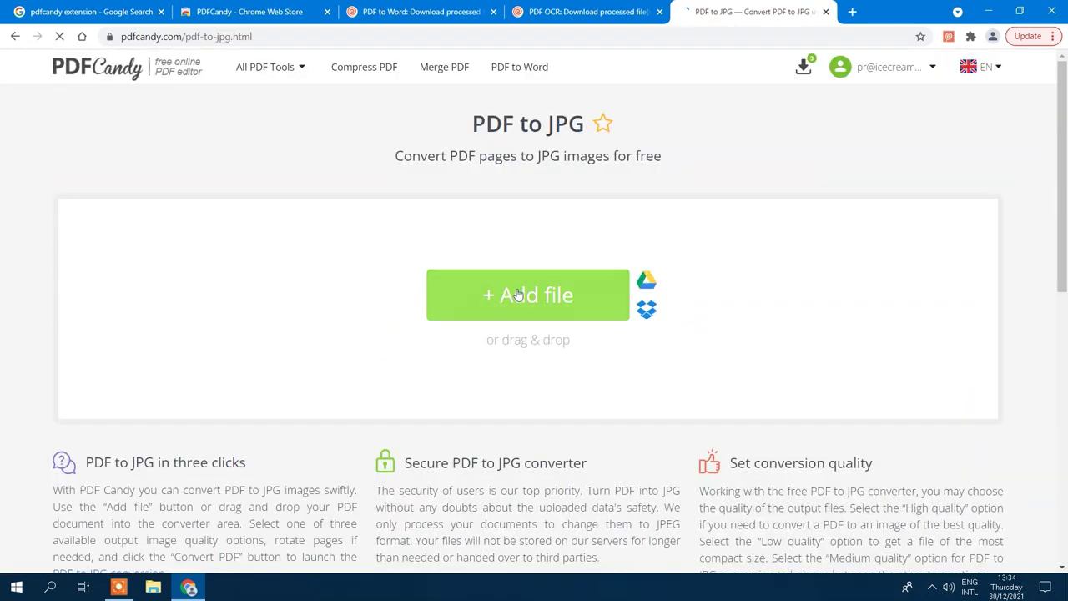
pyautogui.click(520, 293)
pyautogui.click(167, 95)
pyautogui.click(345, 312)
# Step: Convert it at High quality into JPG pages packaged as My PDF.zip
pyautogui.click(572, 405)
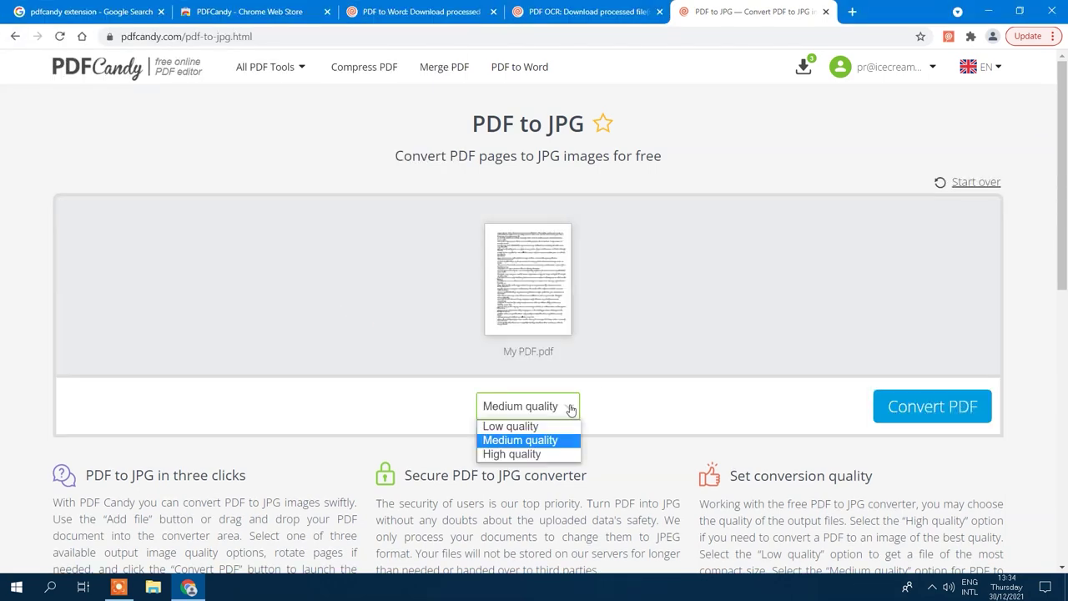
pyautogui.click(551, 453)
pyautogui.click(918, 407)
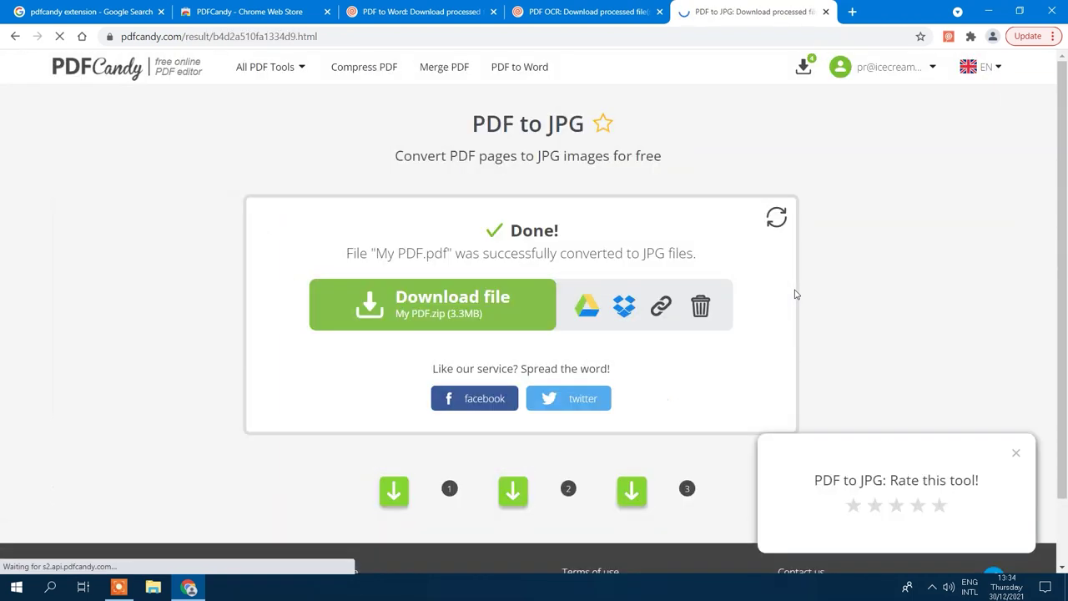
pyautogui.click(948, 36)
pyautogui.moveTo(952, 121); pyautogui.dragTo(968, 320)
pyautogui.scroll(10, 851, 208)
# Step: Download My PDF_rotated.pdf from PDFCandy's recent files list
pyautogui.click(804, 69)
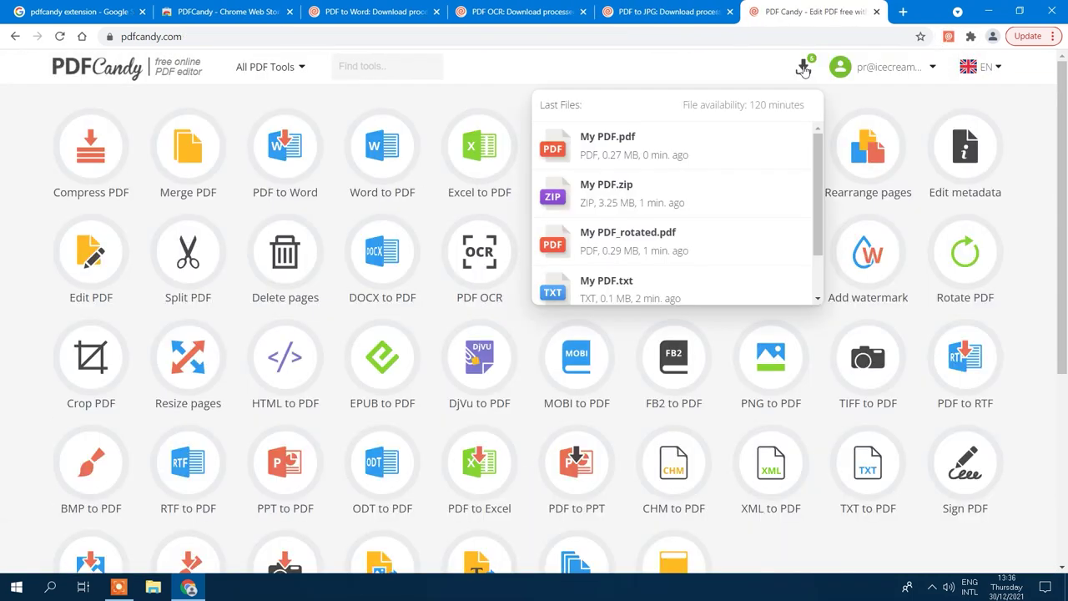
pyautogui.moveTo(815, 148)
pyautogui.mouseDown()
pyautogui.moveTo(816, 171)
pyautogui.moveTo(815, 146)
pyautogui.mouseUp()
pyautogui.click(628, 241)
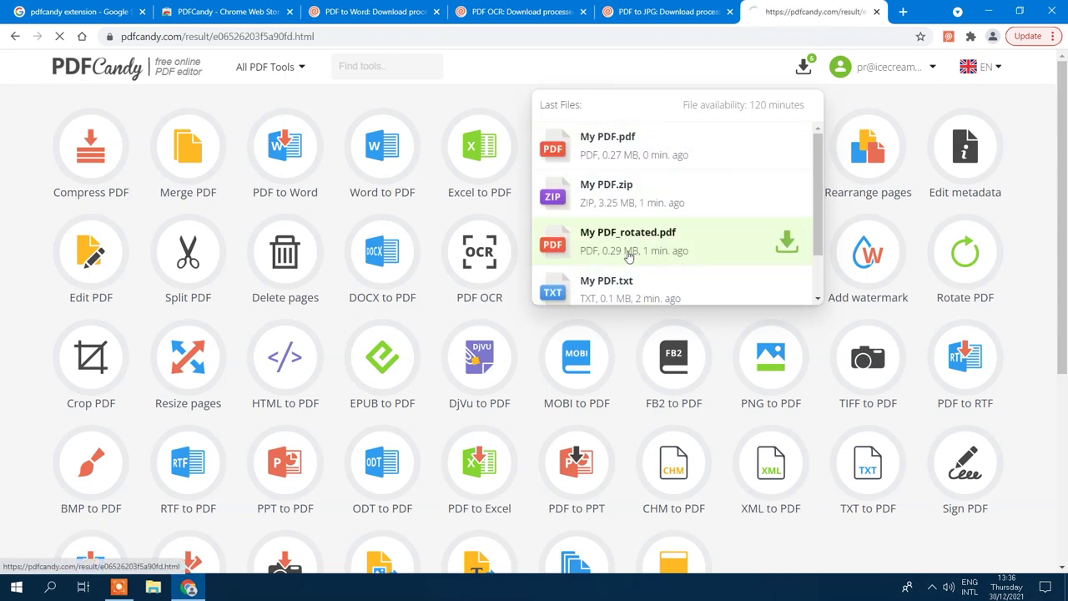
pyautogui.click(414, 305)
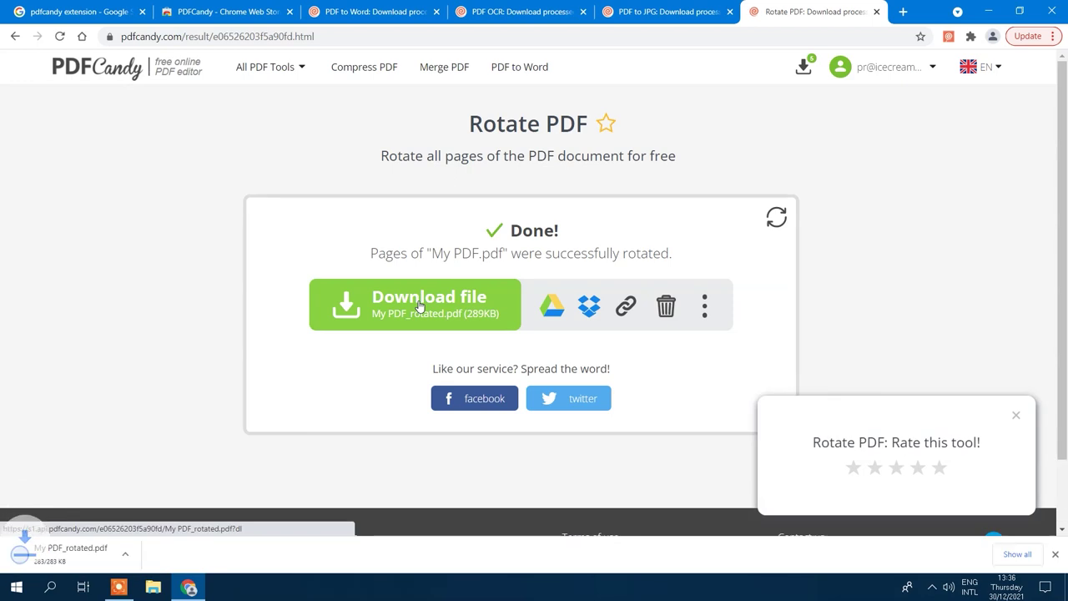
# Step: Download the OCR text file My PDF.txt from the recent files list
pyautogui.click(804, 67)
pyautogui.scroll(-1, 723, 217)
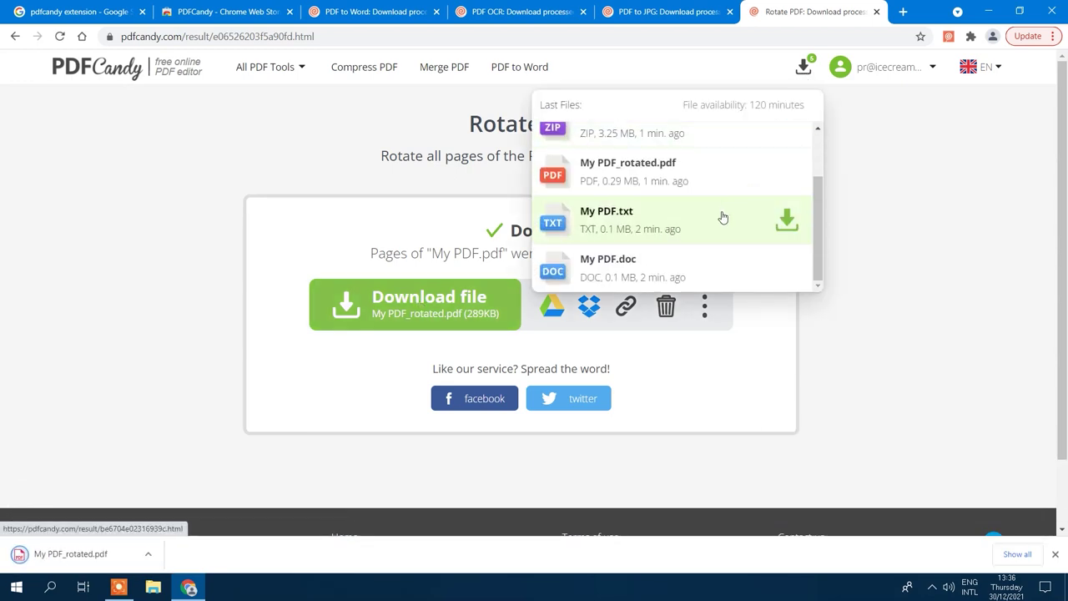
pyautogui.click(787, 221)
pyautogui.click(506, 295)
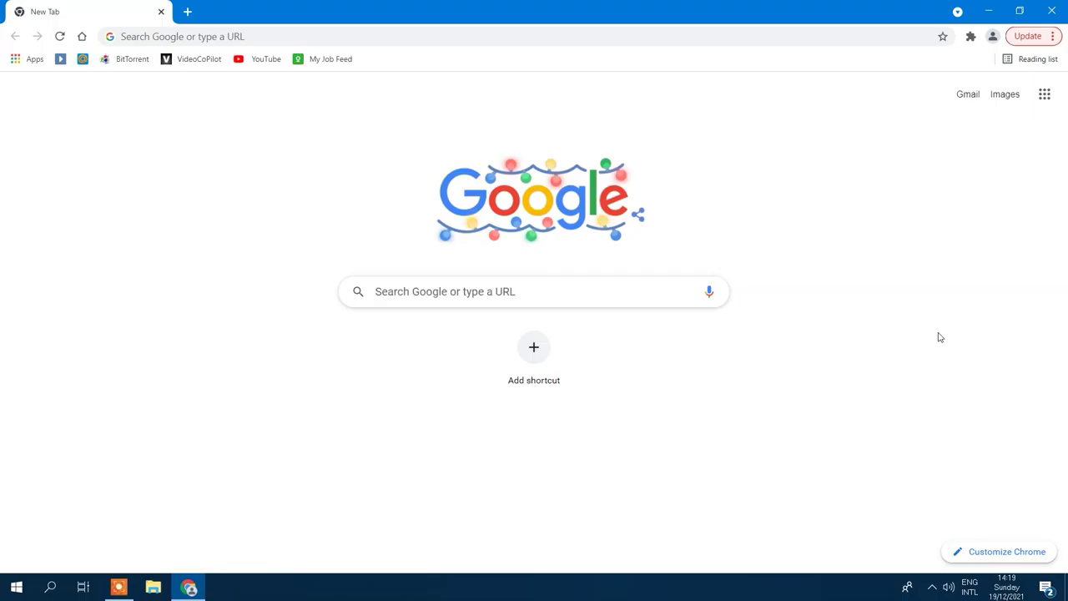
# Step: Search for 'nimbus exte' and add Nimbus Screenshot & Screen Video Recorder from the Web Store
pyautogui.click(565, 289)
pyautogui.write('nimbus')
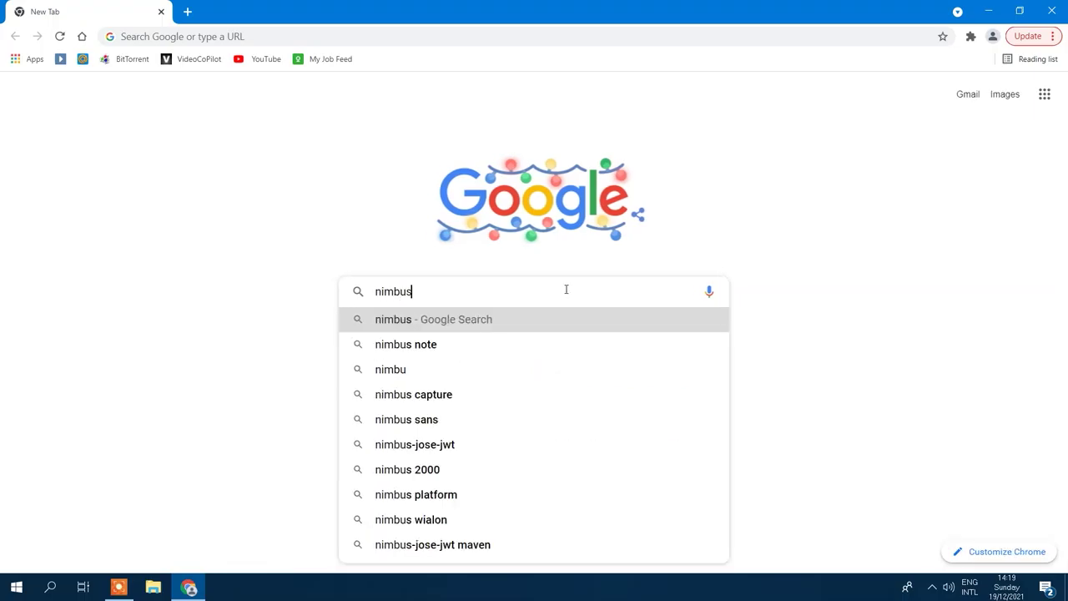
pyautogui.write(' exte')
pyautogui.press('Return')
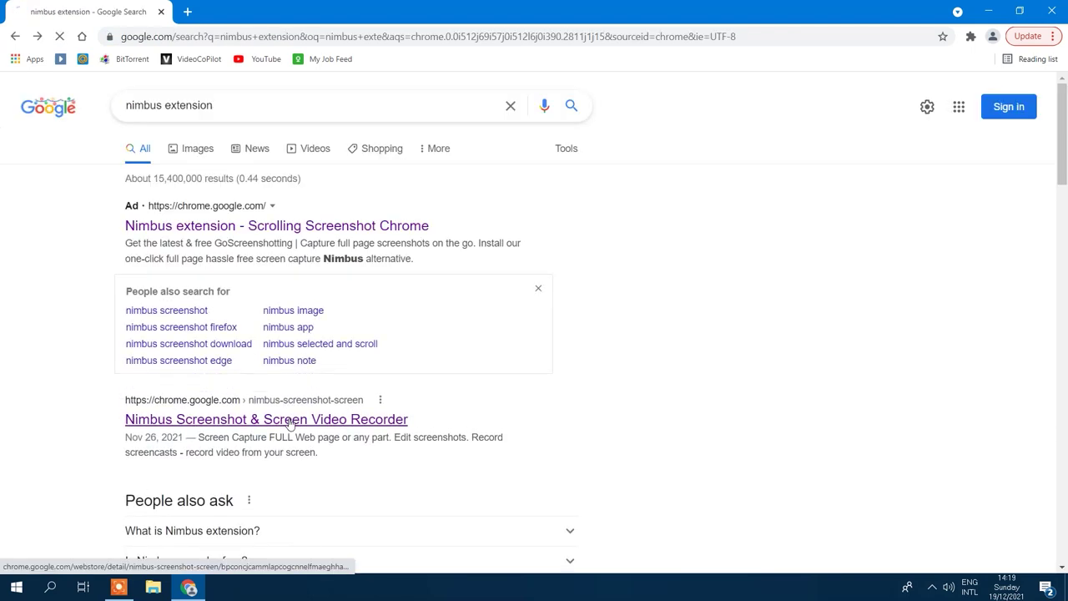
pyautogui.click(289, 422)
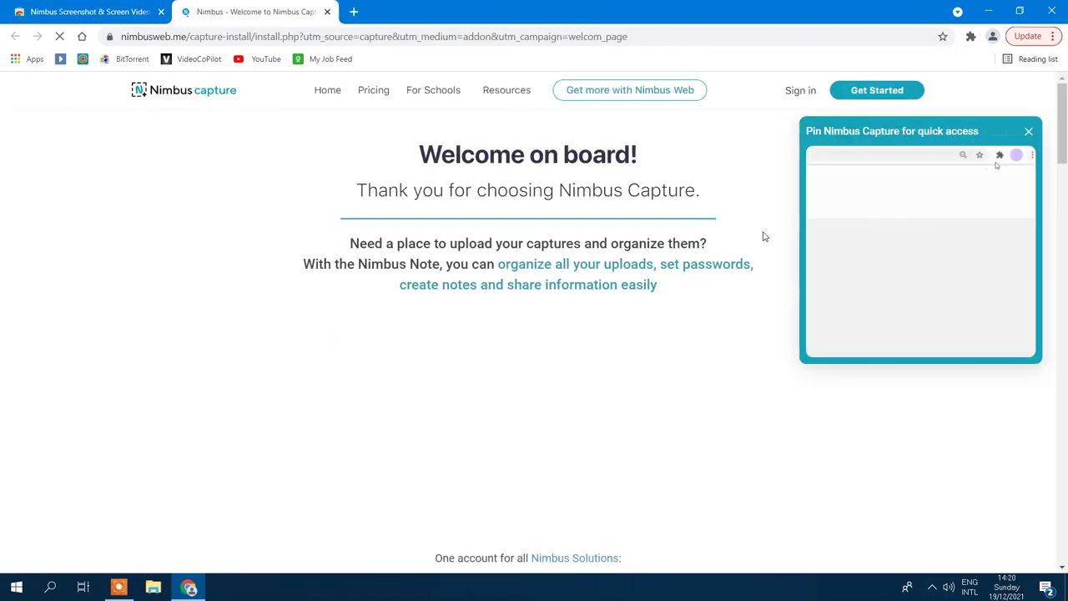
pyautogui.click(1029, 132)
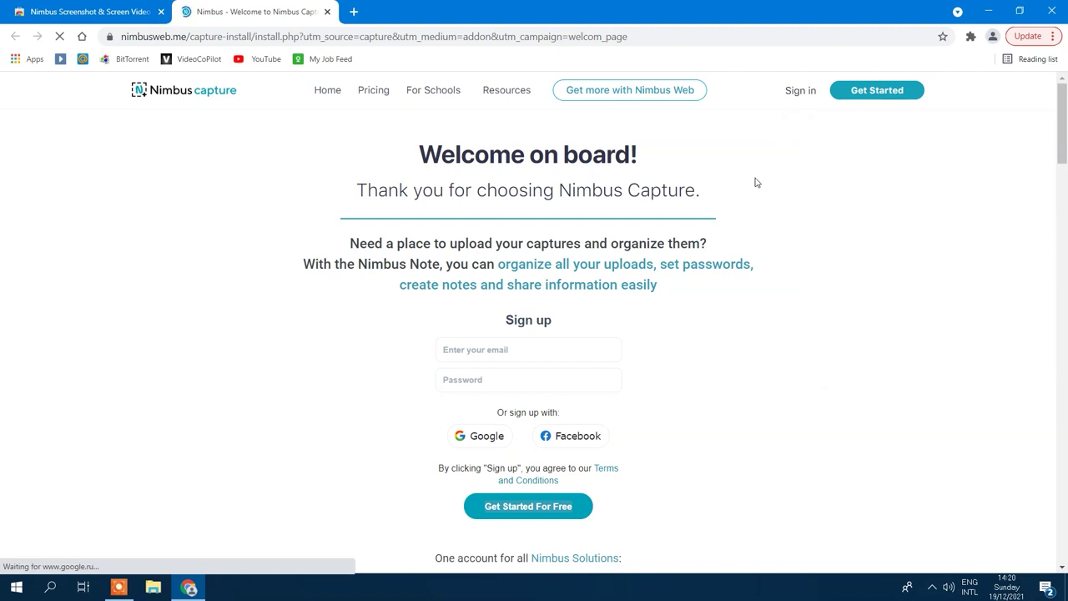
pyautogui.click(354, 12)
# Step: Load facts.net and accept its cookie policy
pyautogui.write('facts.net')
pyautogui.press('Return')
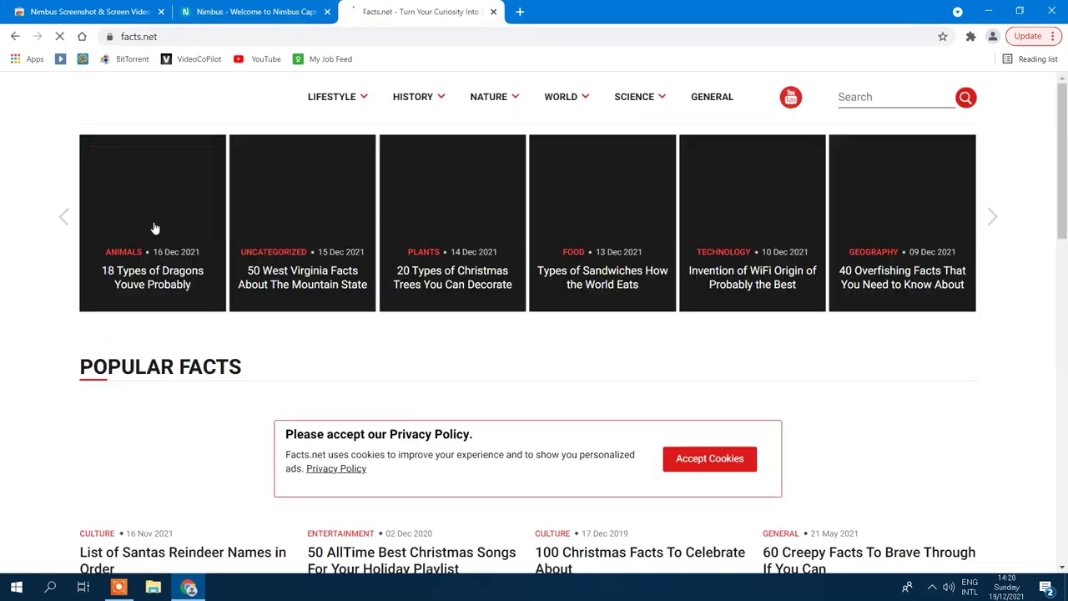
pyautogui.click(751, 465)
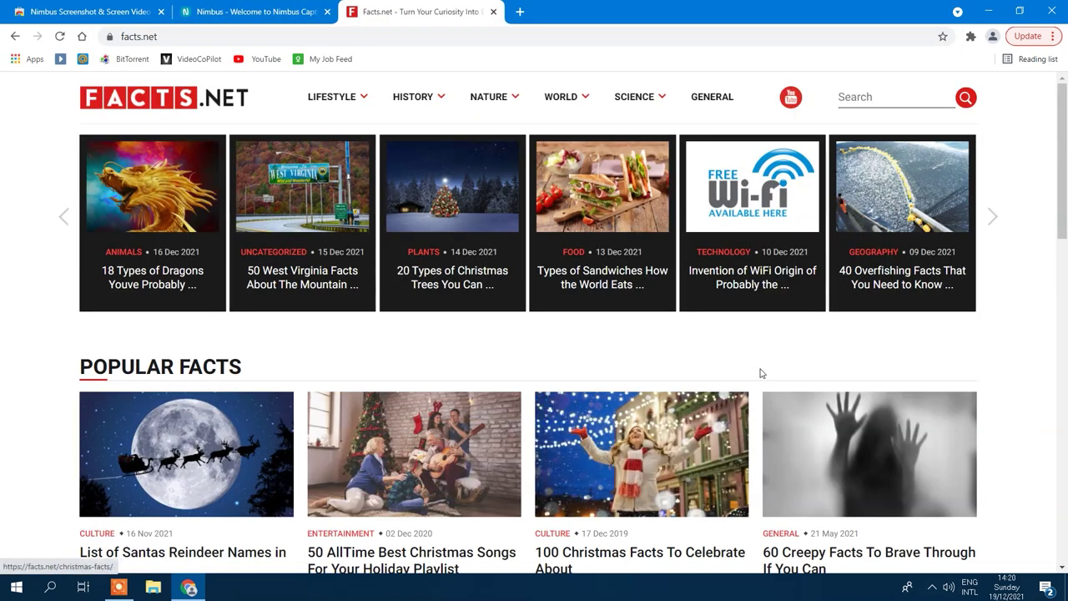
# Step: Set Nimbus Capture's action after capture to Download
pyautogui.click(971, 35)
pyautogui.click(837, 247)
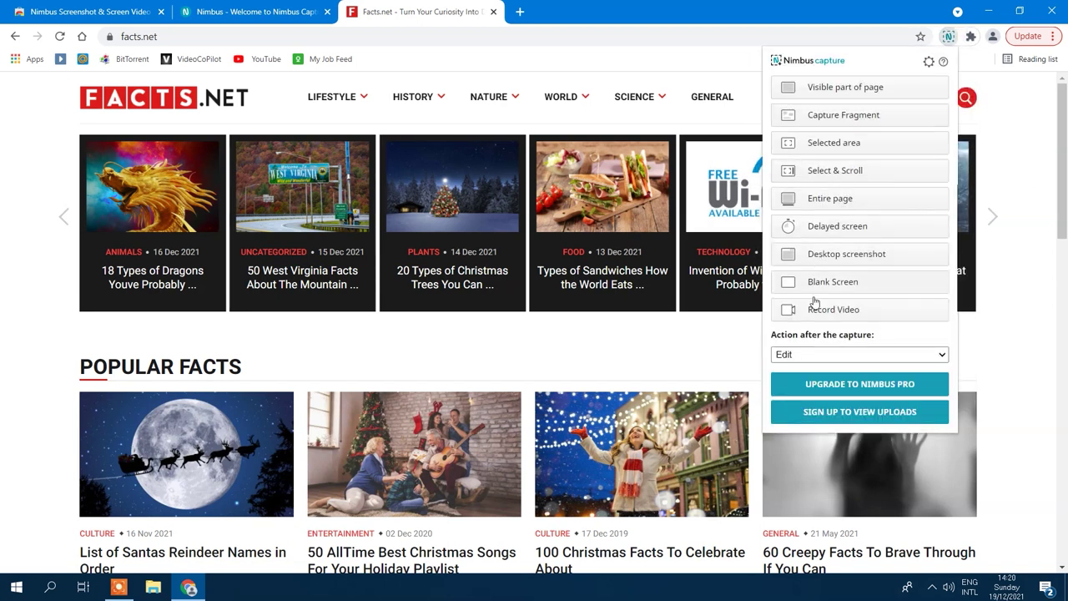
pyautogui.click(806, 355)
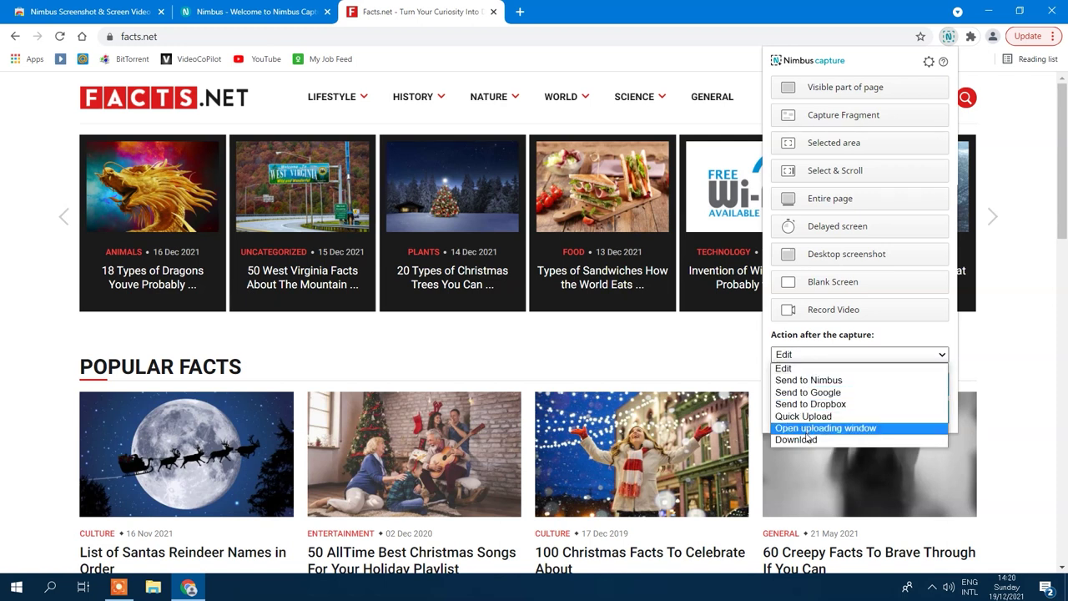
pyautogui.click(801, 439)
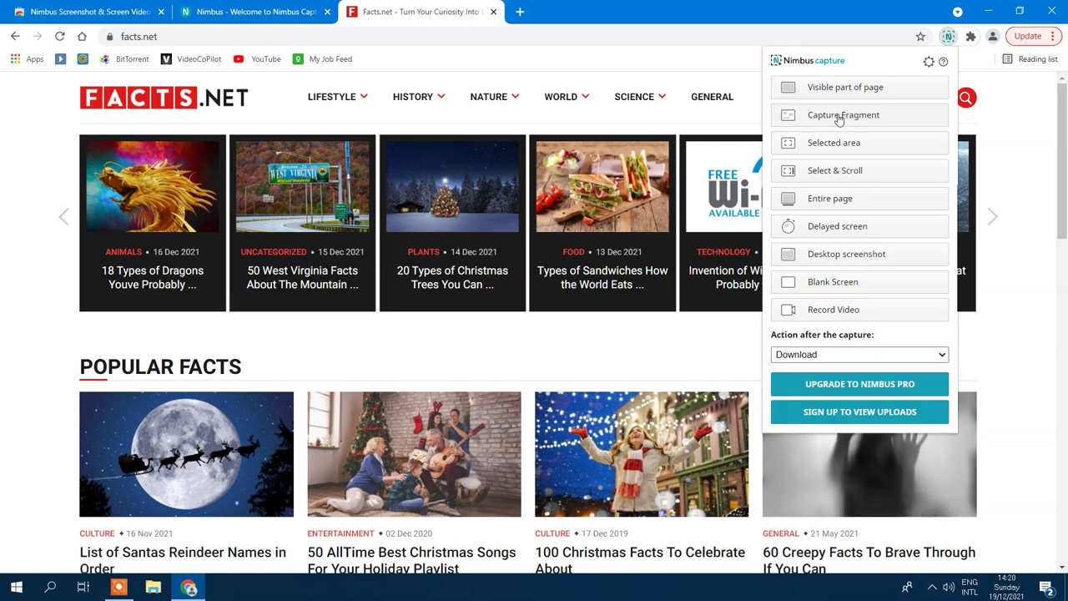
# Step: Capture the dragon card as a page fragment
pyautogui.click(839, 116)
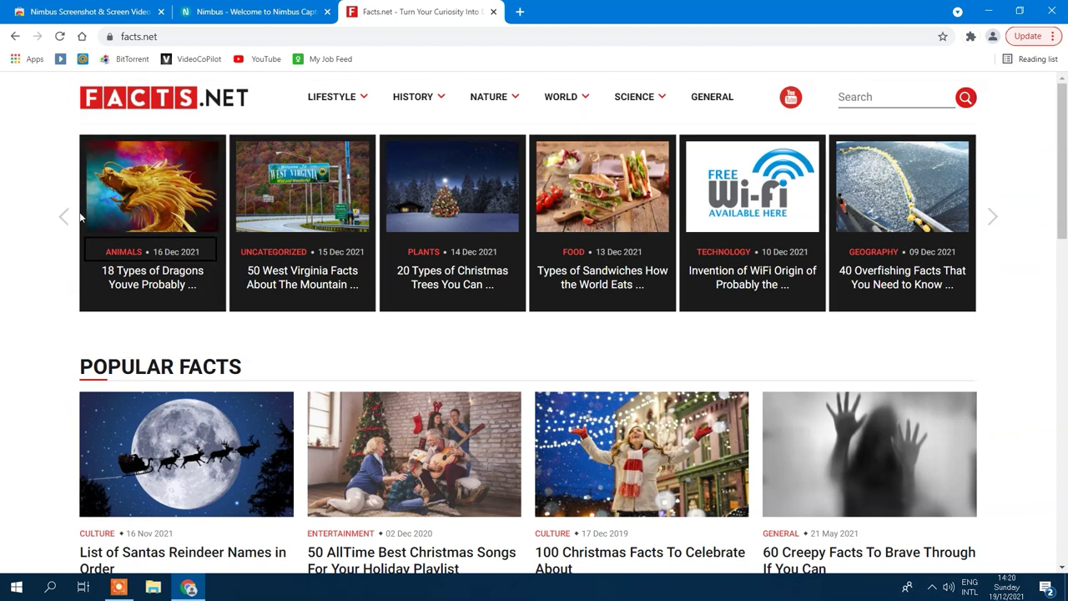
pyautogui.click(82, 148)
pyautogui.click(152, 331)
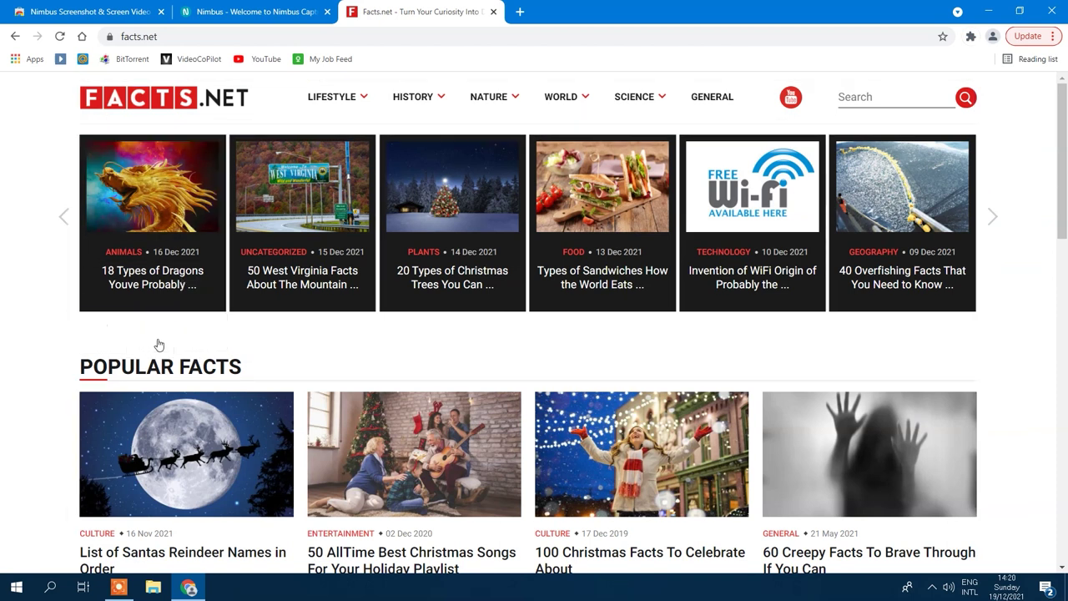
# Step: Open the 18 Types of Dragons article and capture its two paragraphs as a selected area
pyautogui.click(169, 279)
pyautogui.scroll(-4, 169, 283)
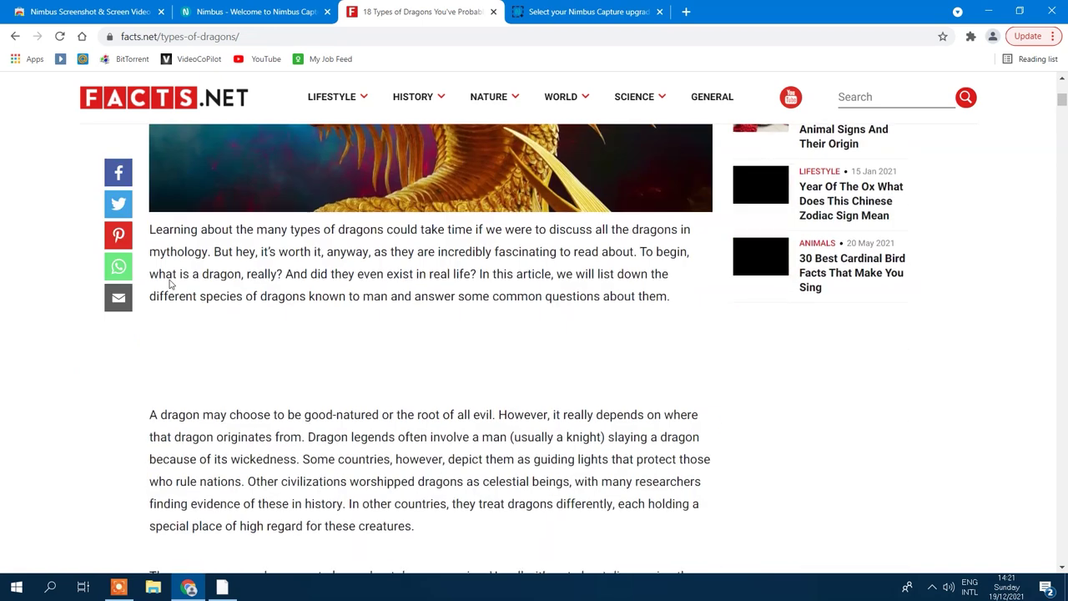
pyautogui.scroll(-3, 169, 284)
pyautogui.click(971, 36)
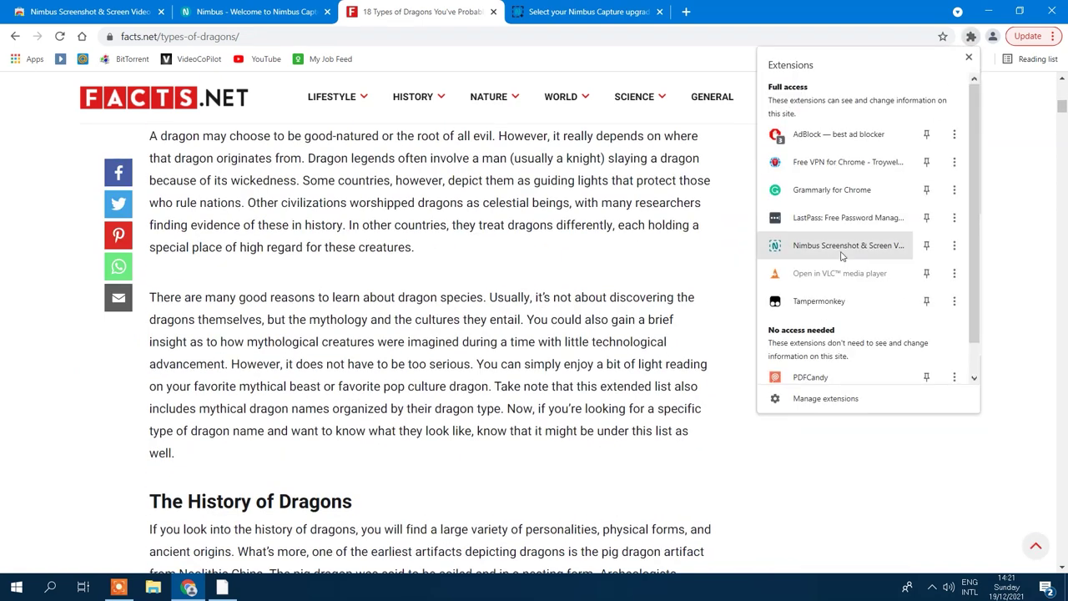
pyautogui.click(834, 136)
pyautogui.click(859, 144)
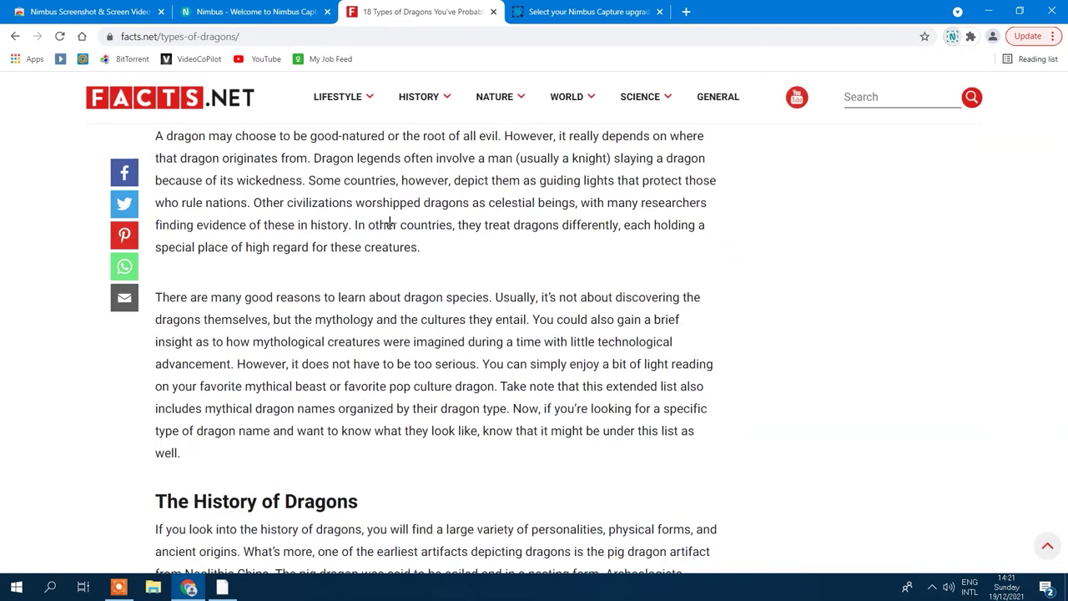
pyautogui.moveTo(148, 128)
pyautogui.mouseDown()
pyautogui.moveTo(746, 495)
pyautogui.moveTo(731, 479)
pyautogui.mouseUp()
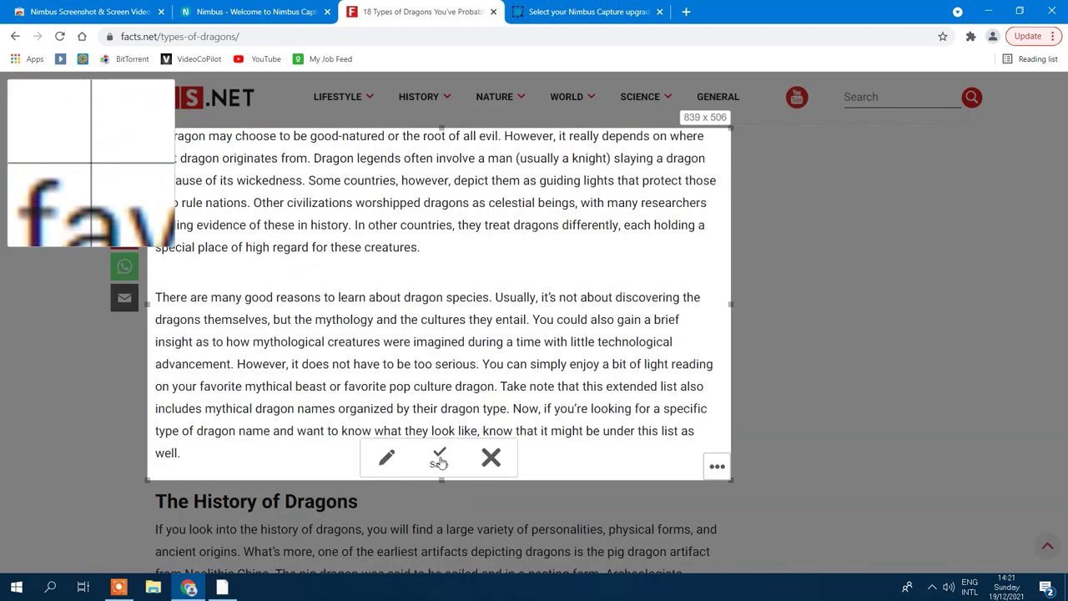
pyautogui.click(441, 459)
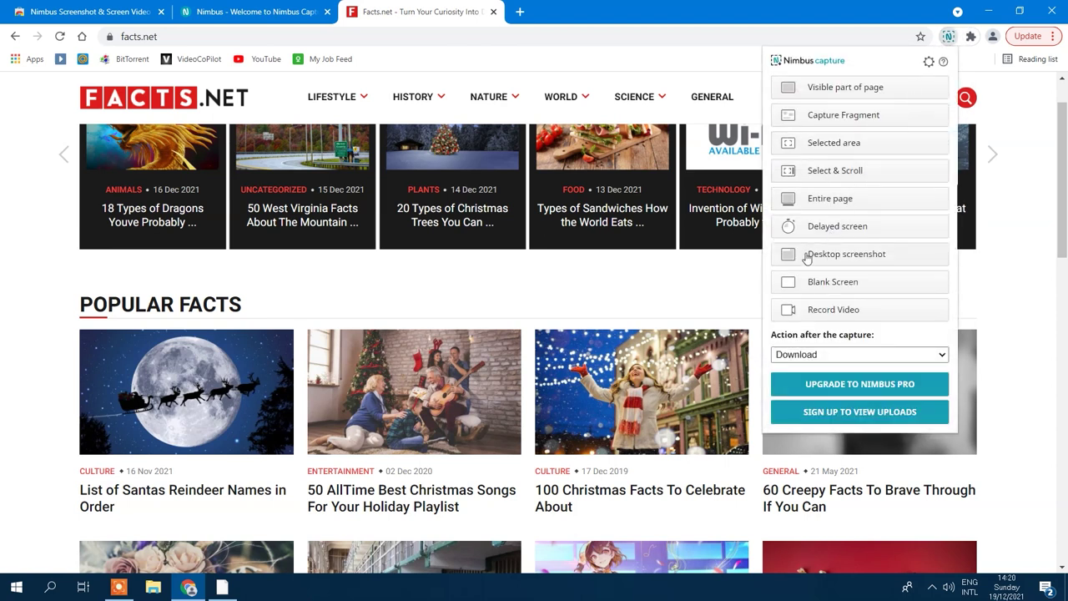
# Step: Review Nimbus video recording options, then browse the Nimbus Pro annual pricing page
pyautogui.click(824, 313)
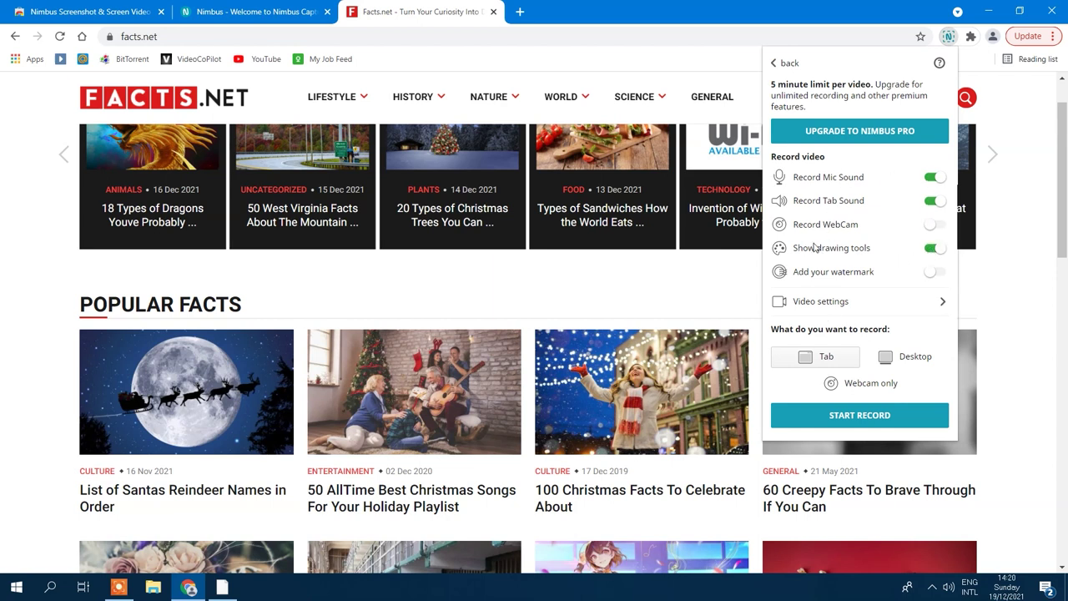
pyautogui.click(777, 67)
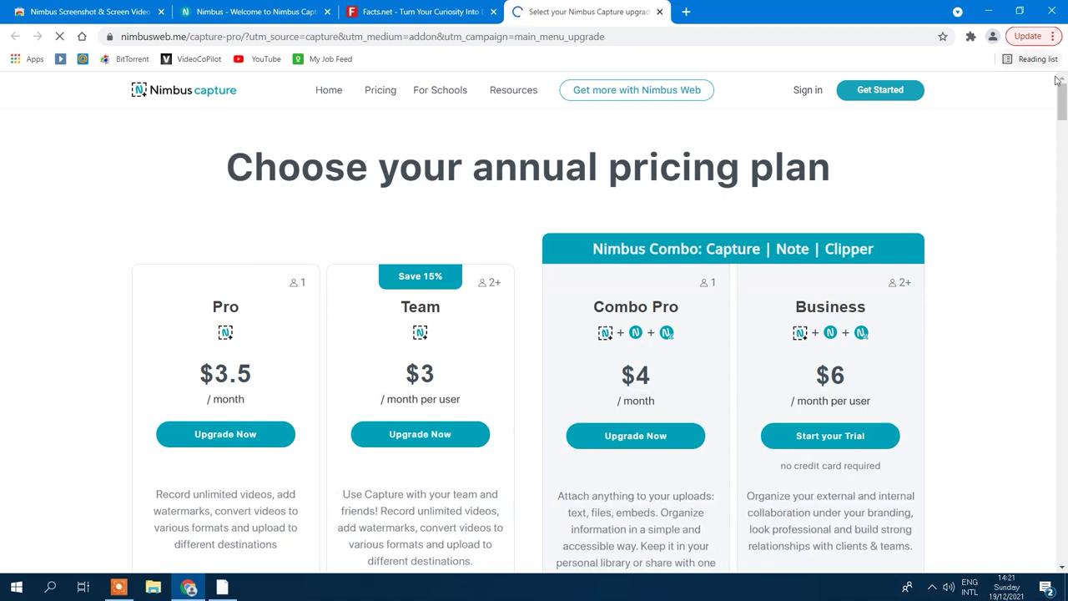
pyautogui.moveTo(1063, 102)
pyautogui.mouseDown()
pyautogui.moveTo(1060, 220)
pyautogui.moveTo(1031, 129)
pyautogui.mouseUp()
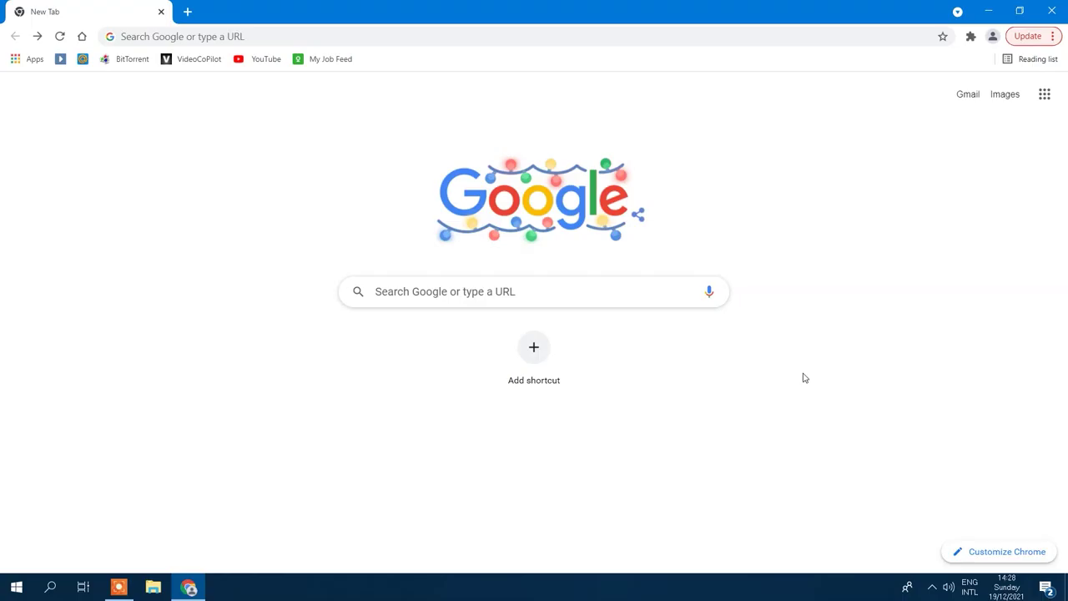
# Step: Search for the todoist extension and add Todoist for Chrome from the Web Store
pyautogui.write('todoist')
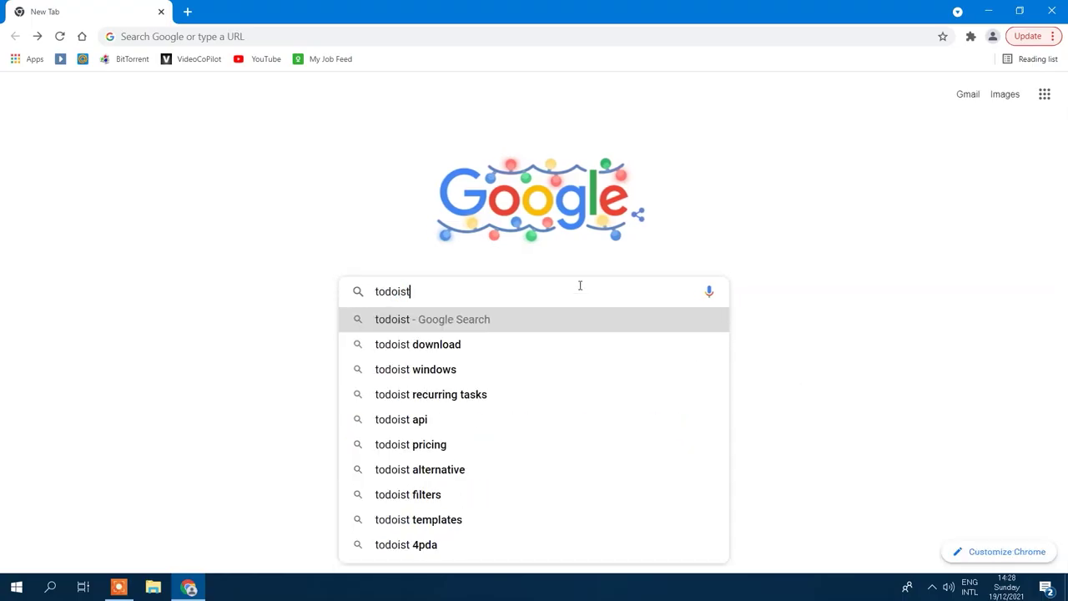
pyautogui.write(' export')
pyautogui.press('Up')
pyautogui.press('Return')
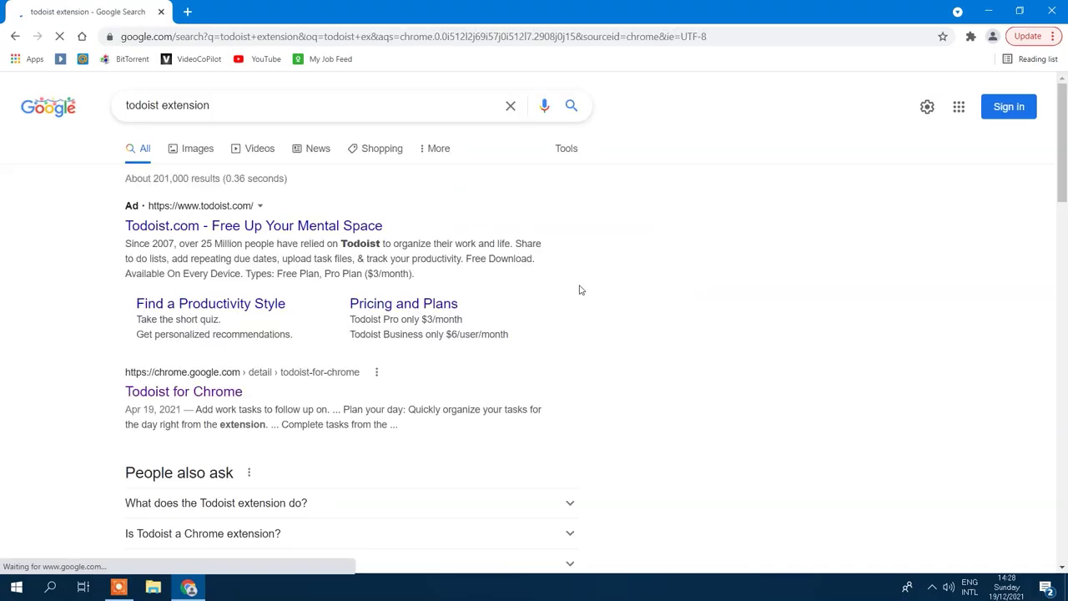
pyautogui.click(203, 397)
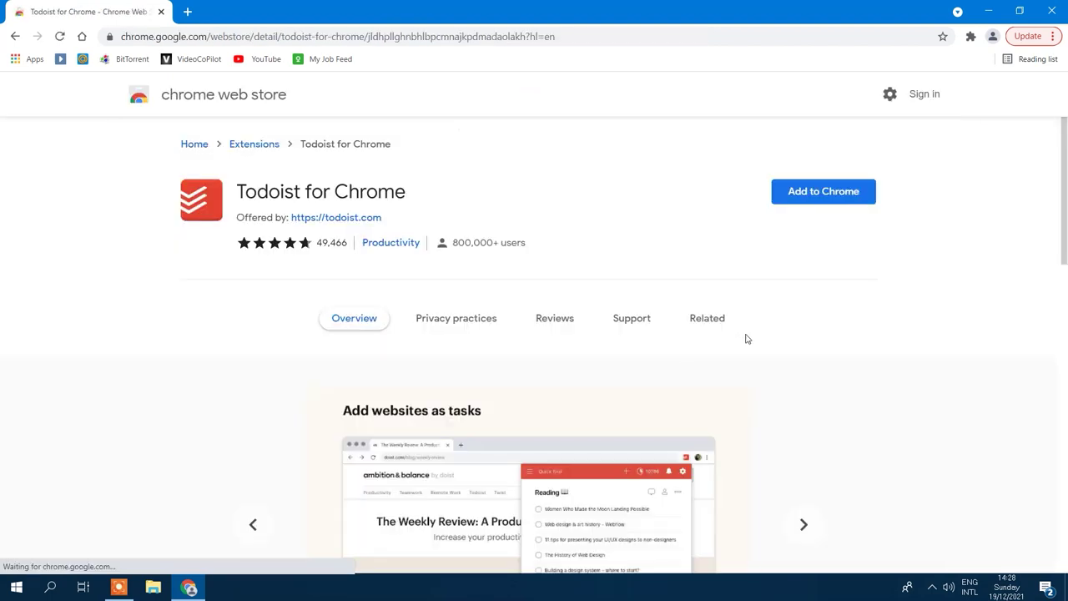
pyautogui.click(822, 196)
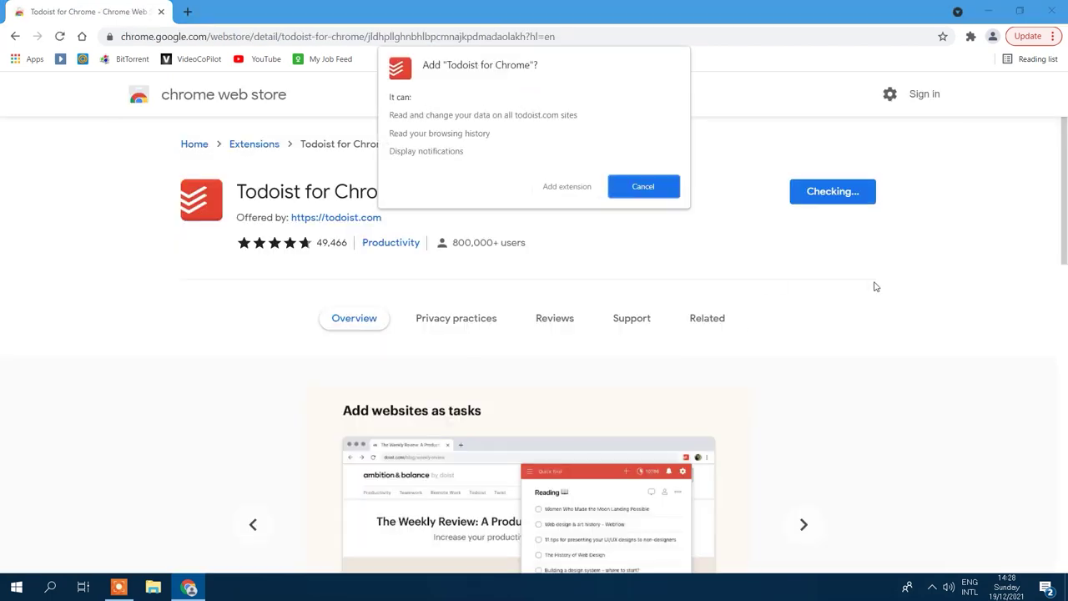
pyautogui.click(566, 187)
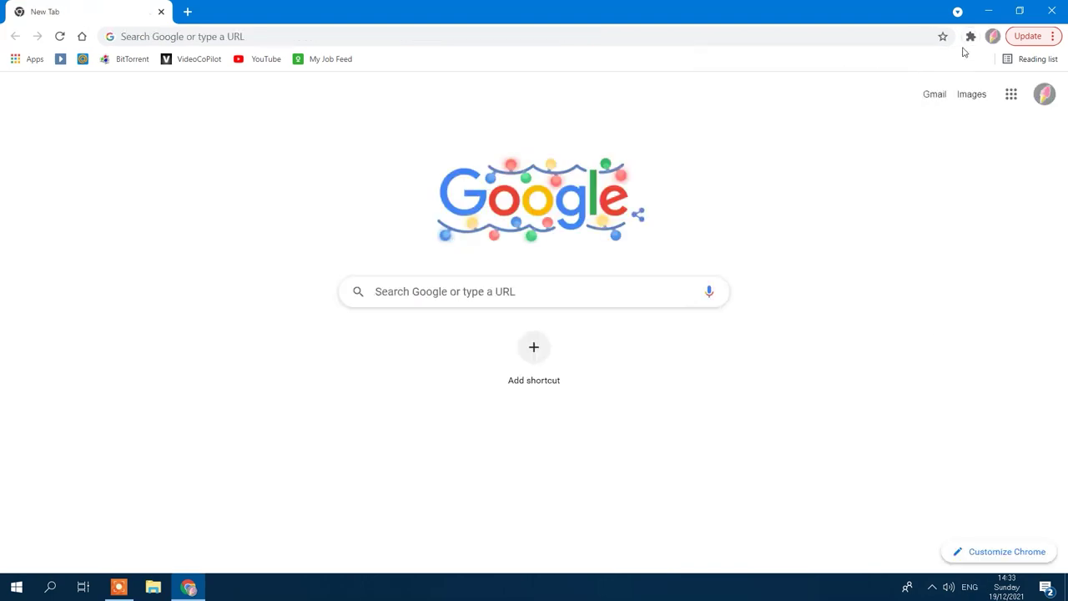
pyautogui.click(970, 35)
# Step: Open Todoist for Chrome and discard a drafted task
pyautogui.click(814, 370)
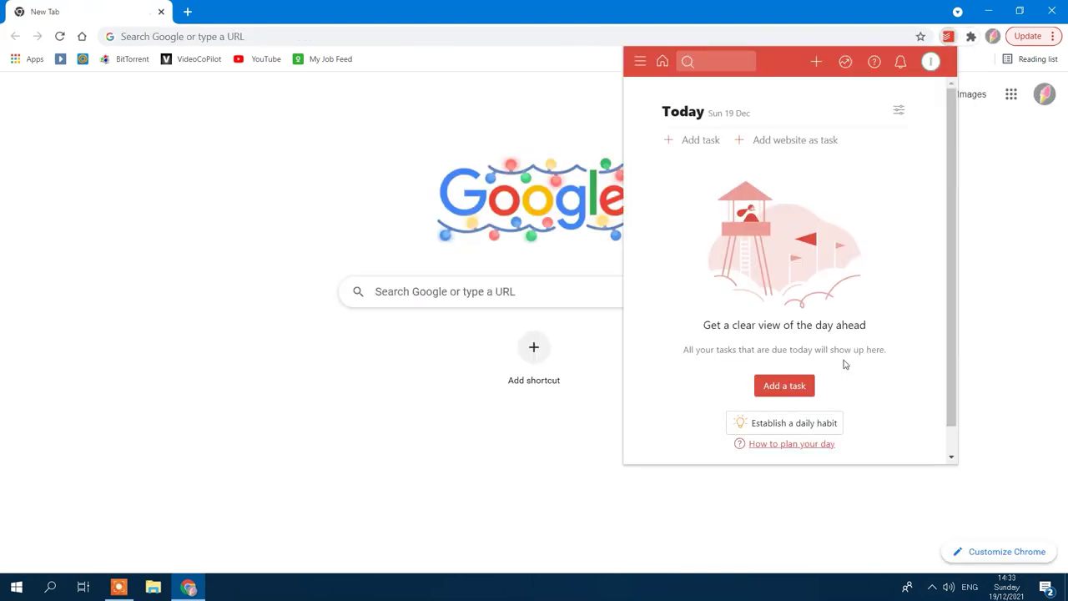
pyautogui.click(699, 143)
pyautogui.write('Be productive')
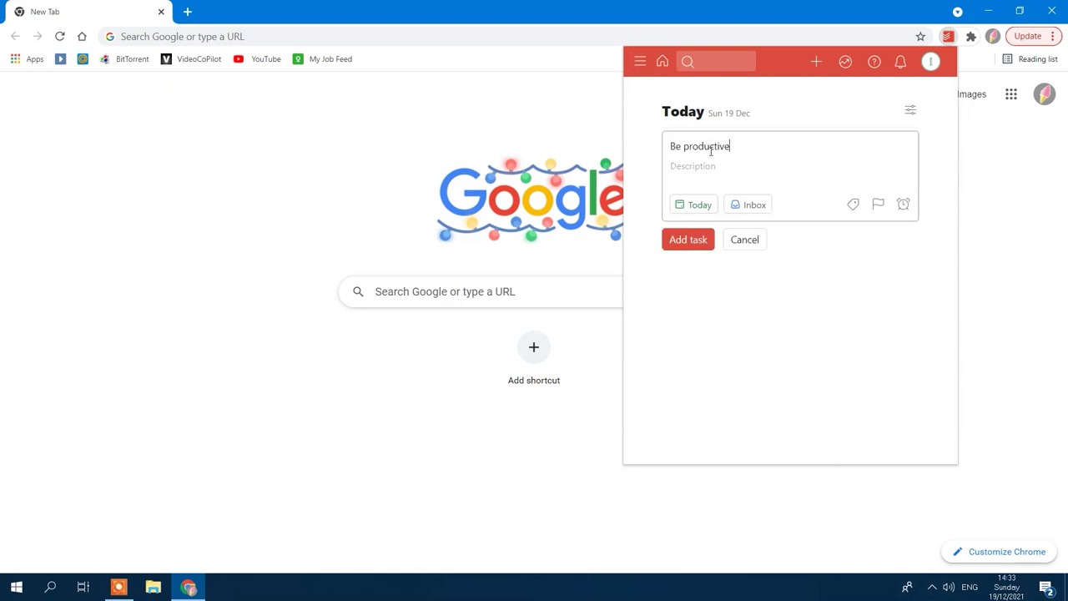
pyautogui.click(697, 205)
pyautogui.click(688, 242)
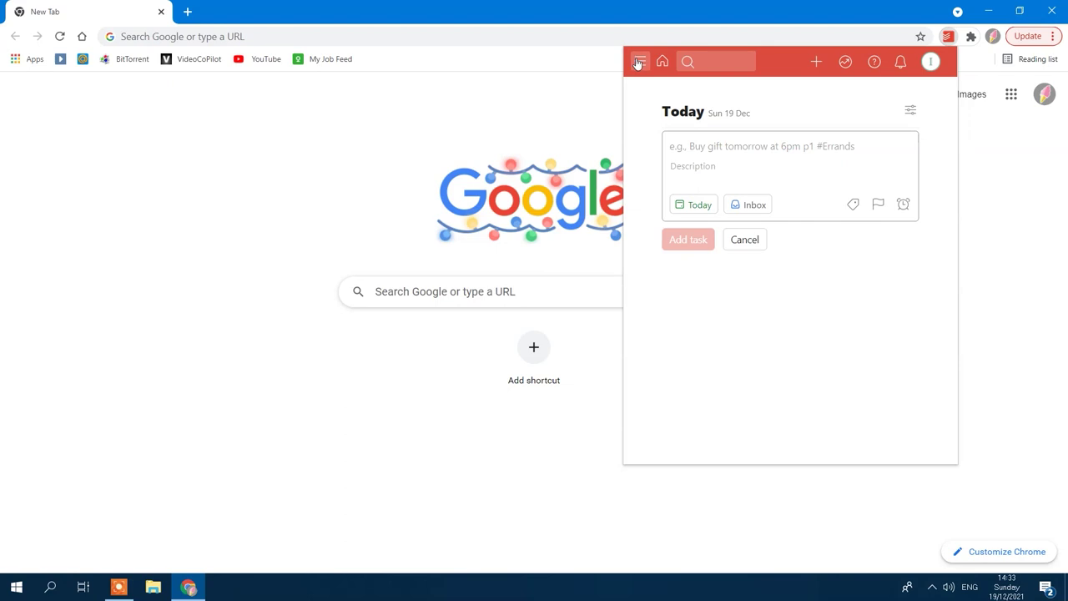
pyautogui.click(755, 240)
# Step: Add a Buy milk task due today with Priority 1
pyautogui.click(789, 387)
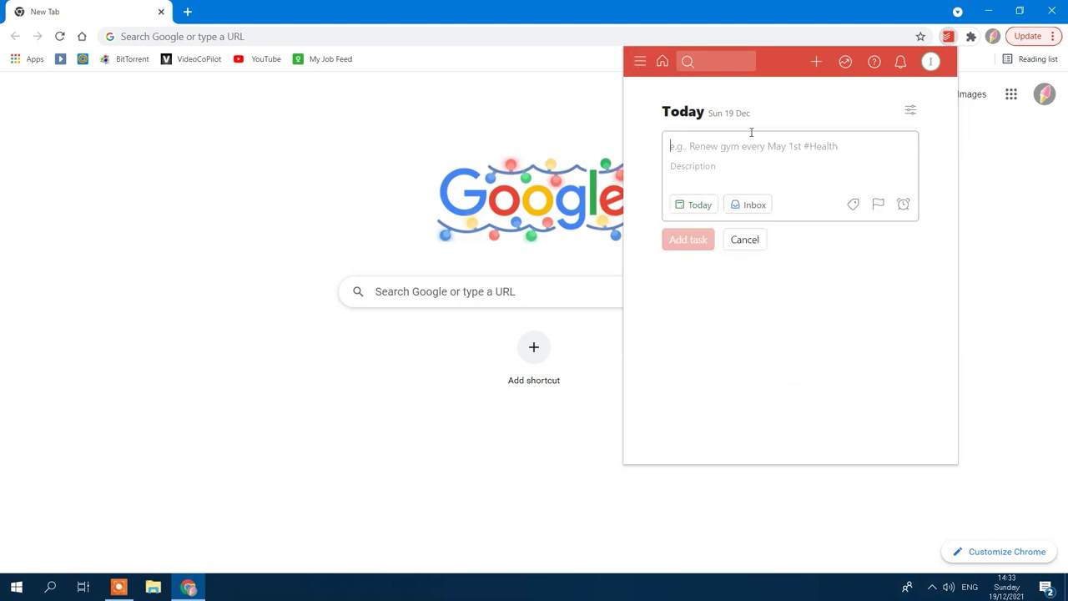
pyautogui.write('Buy milk')
pyautogui.click(695, 207)
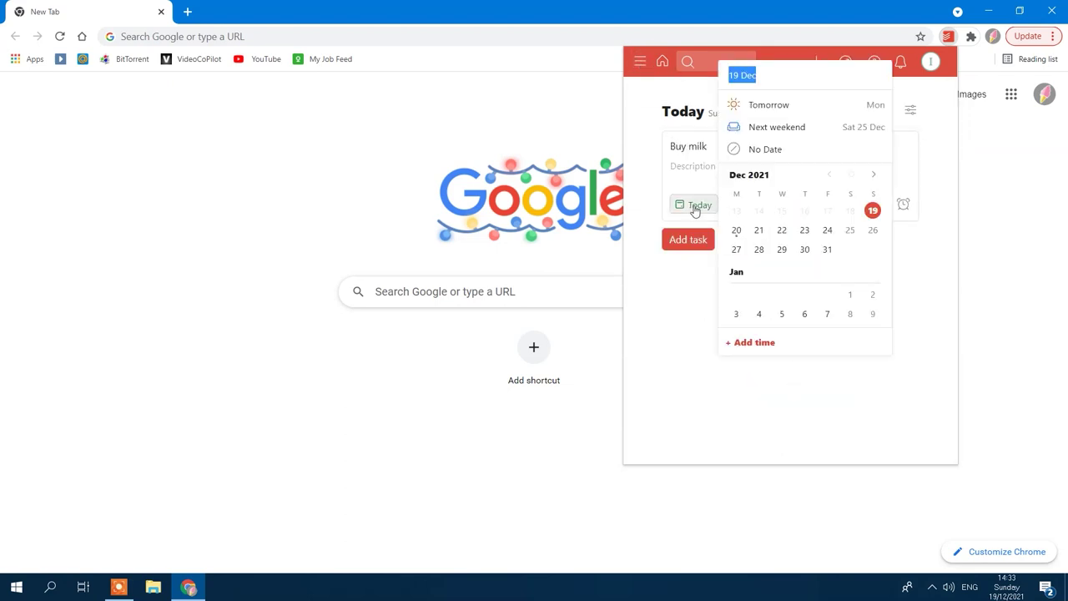
pyautogui.click(876, 212)
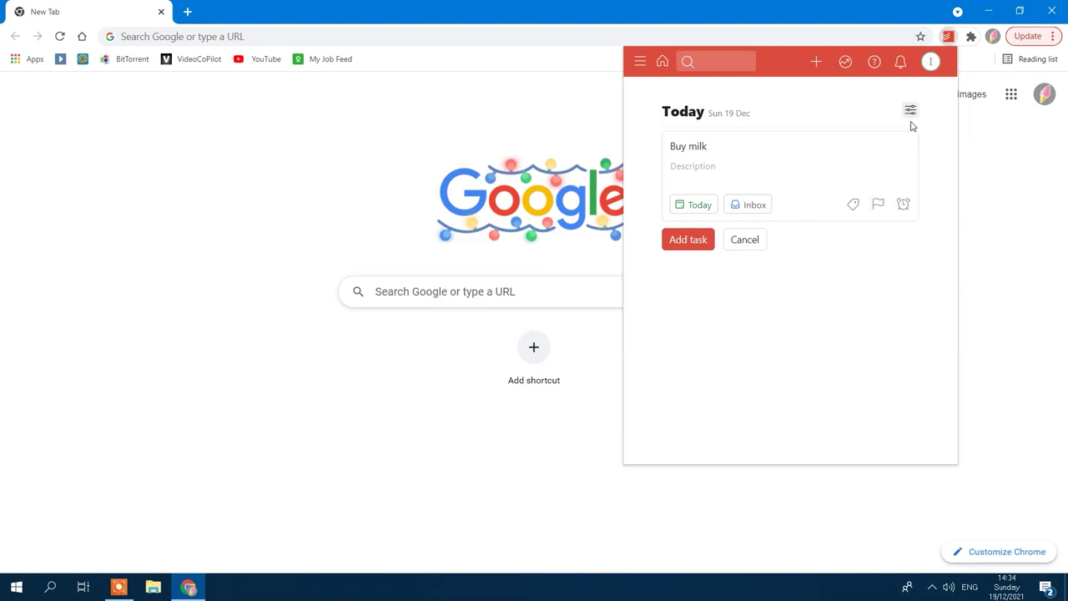
pyautogui.click(878, 204)
pyautogui.click(798, 229)
pyautogui.click(689, 239)
# Step: Browse the Inbox, Upcoming and Today views, then check notifications
pyautogui.click(640, 60)
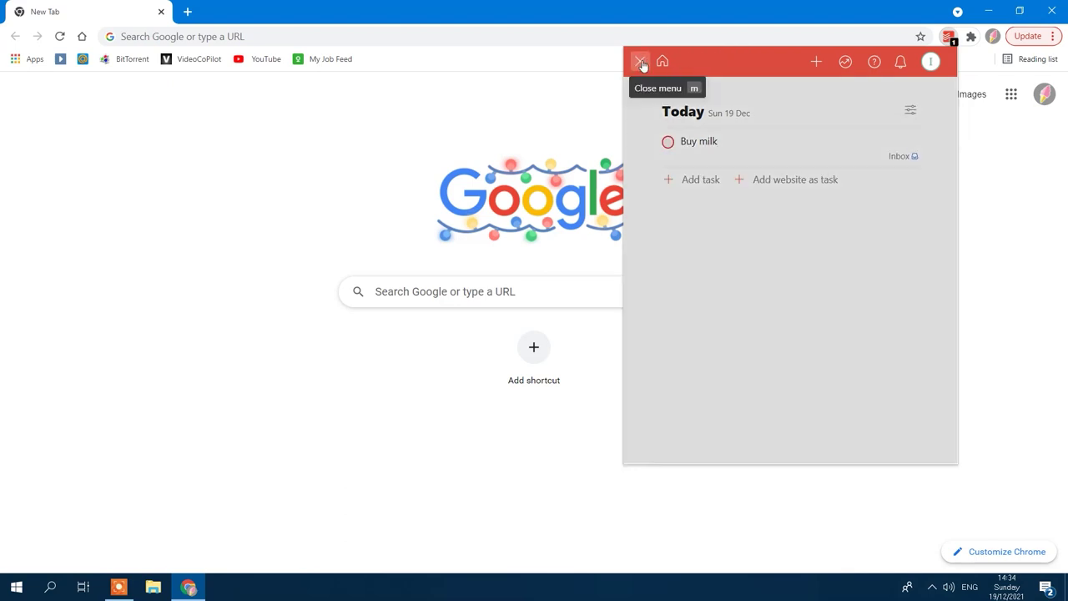
pyautogui.click(692, 104)
pyautogui.click(640, 63)
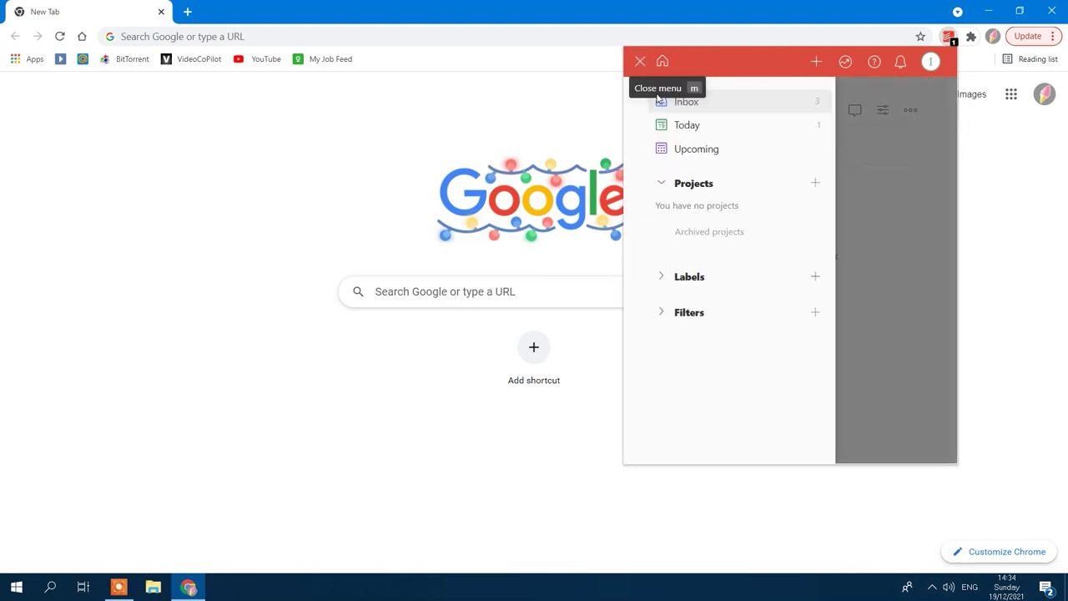
pyautogui.click(683, 150)
pyautogui.scroll(-5, 693, 184)
pyautogui.scroll(5, 705, 208)
pyautogui.click(662, 61)
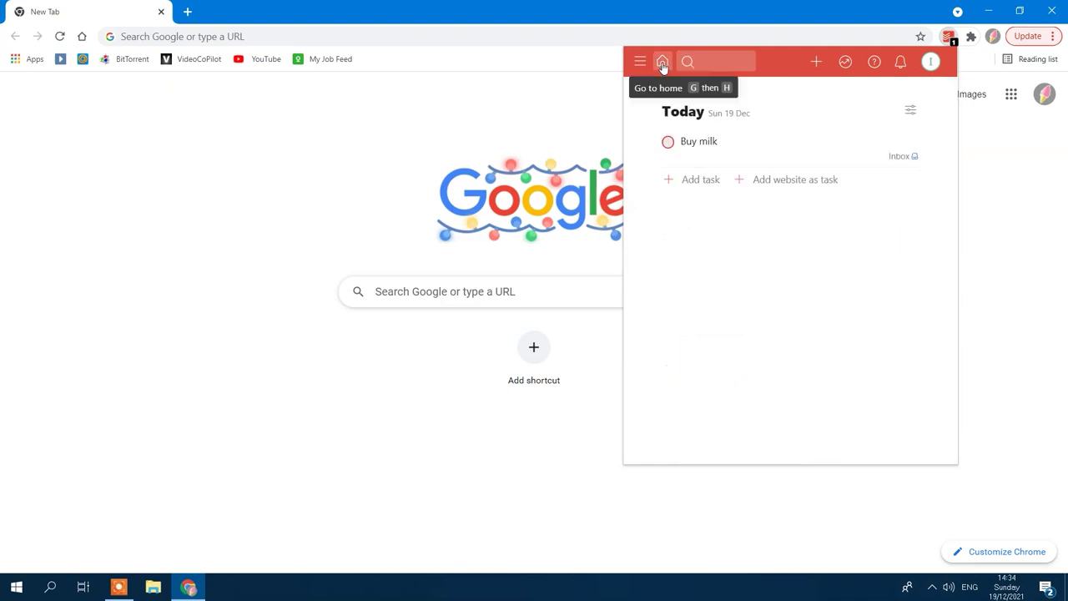
pyautogui.click(902, 62)
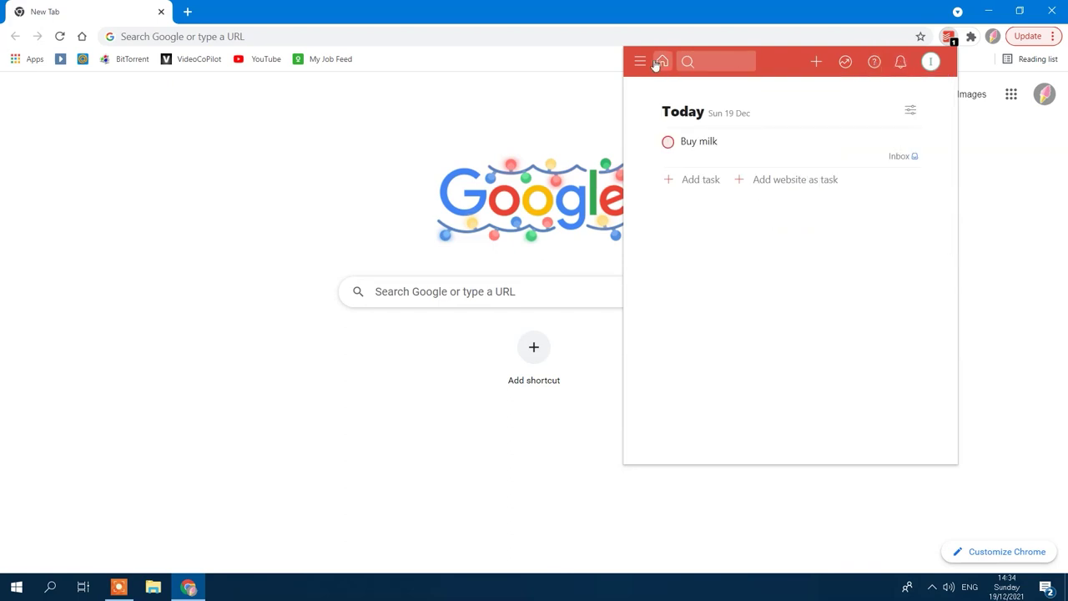
# Step: Turn on vacation mode in Todoist's productivity settings and save
pyautogui.click(845, 63)
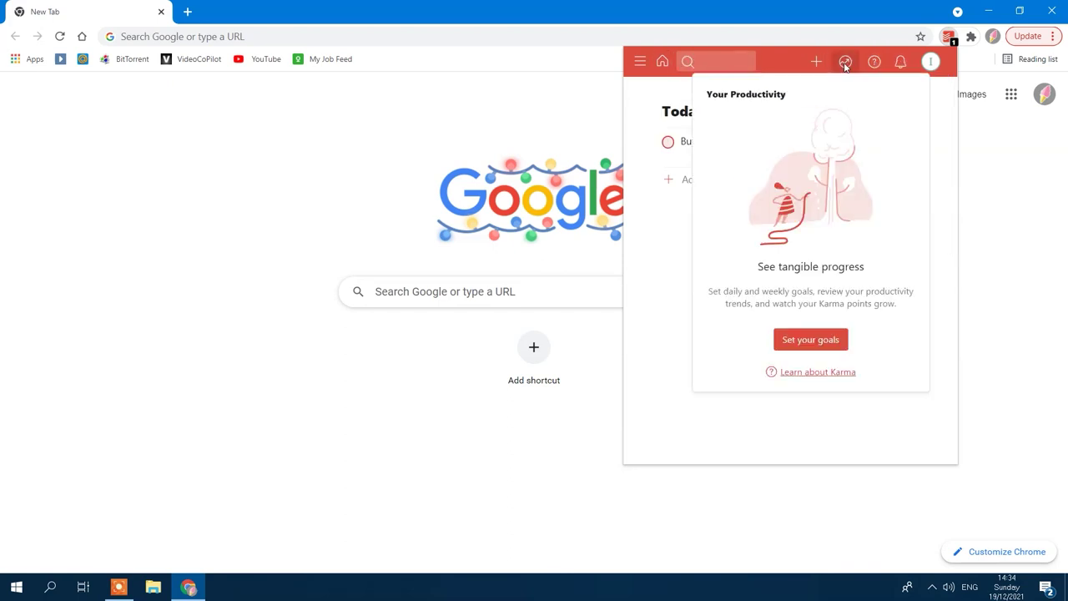
pyautogui.click(810, 339)
pyautogui.scroll(-2, 751, 300)
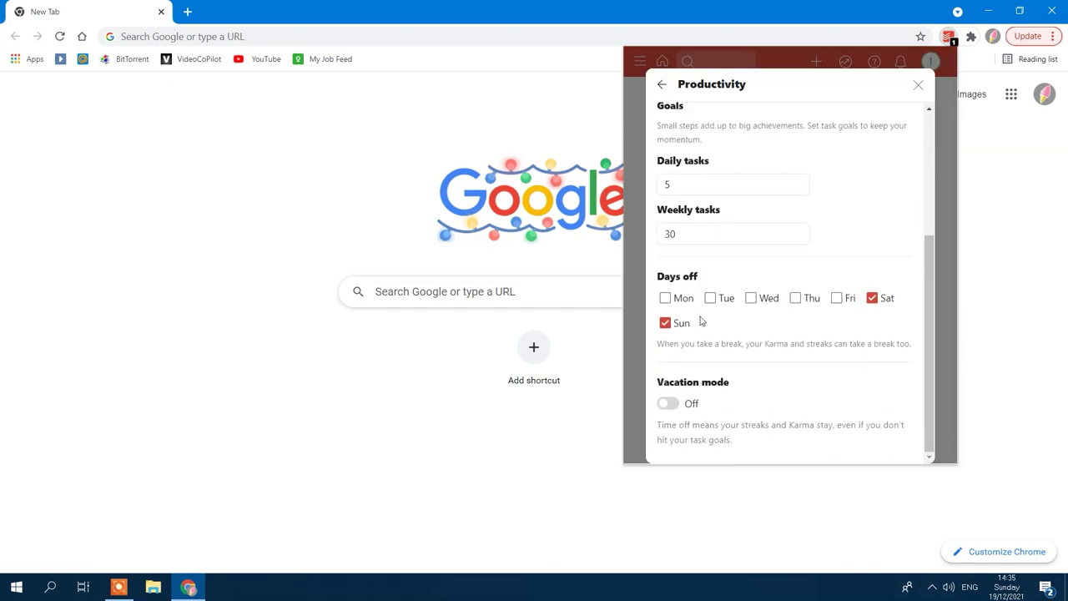
pyautogui.click(669, 403)
pyautogui.click(883, 443)
pyautogui.scroll(3, 764, 300)
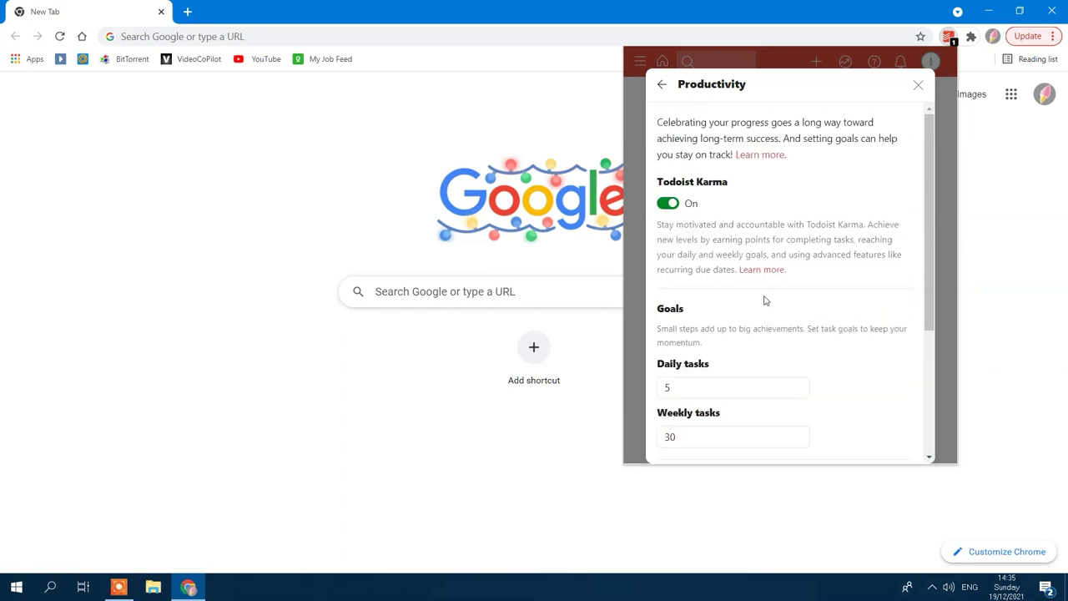
pyautogui.scroll(-3, 765, 300)
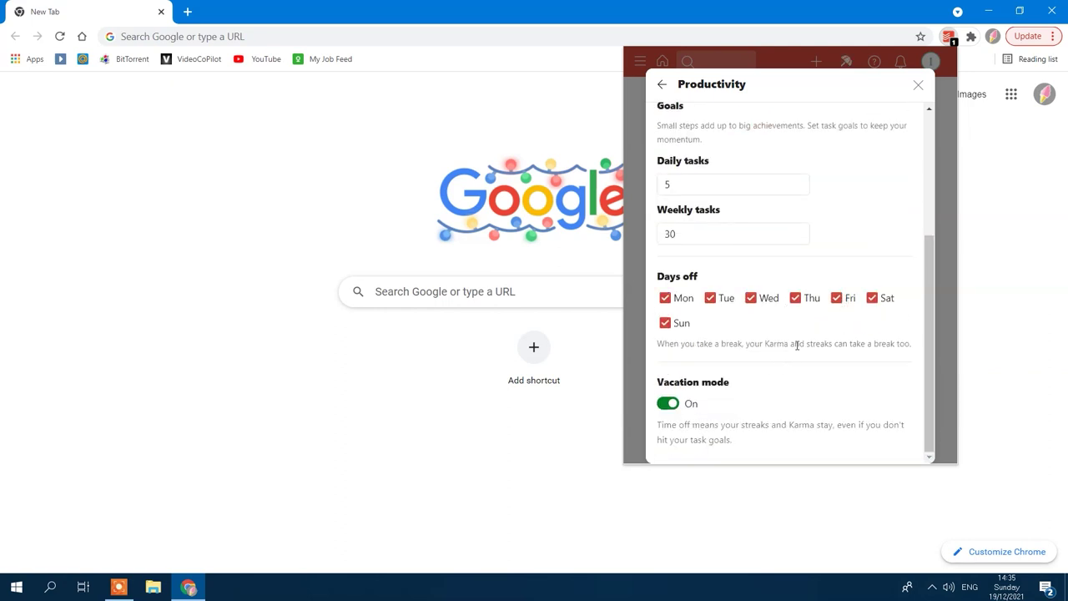
pyautogui.scroll(3, 811, 378)
pyautogui.click(918, 85)
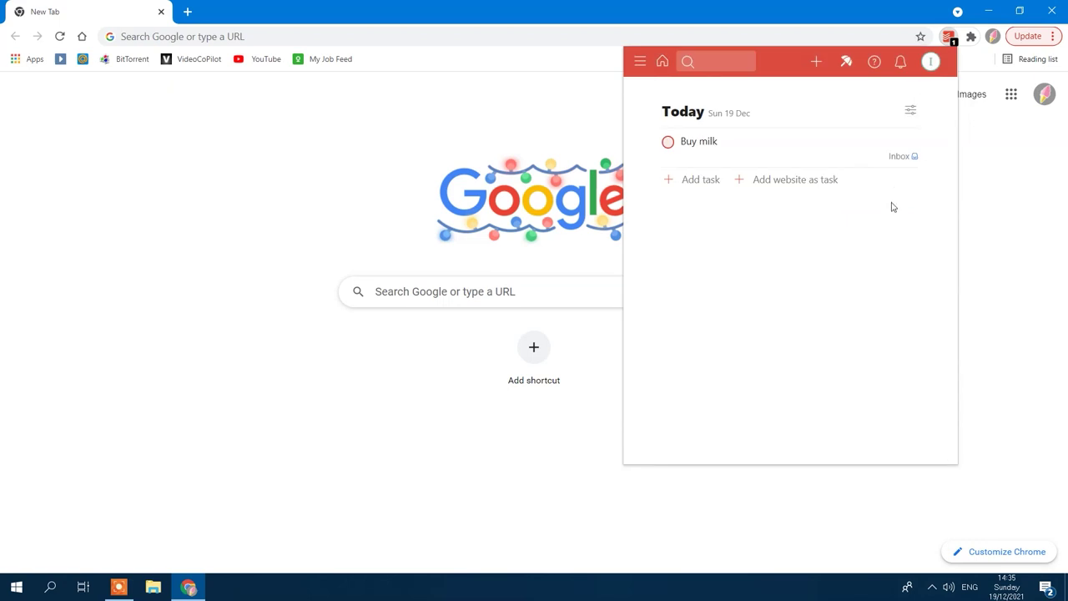
# Step: Add the current website as an Icecreamapps.com task due tomorrow
pyautogui.click(781, 186)
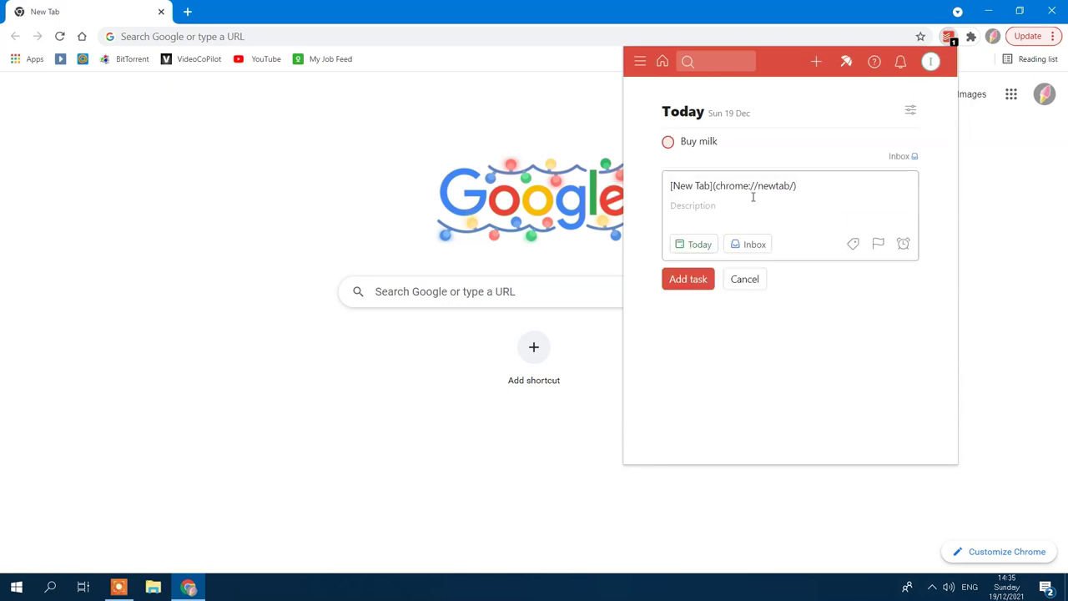
pyautogui.hotkey('ctrl', 'a')
pyautogui.write('Iced')
pyautogui.click(695, 246)
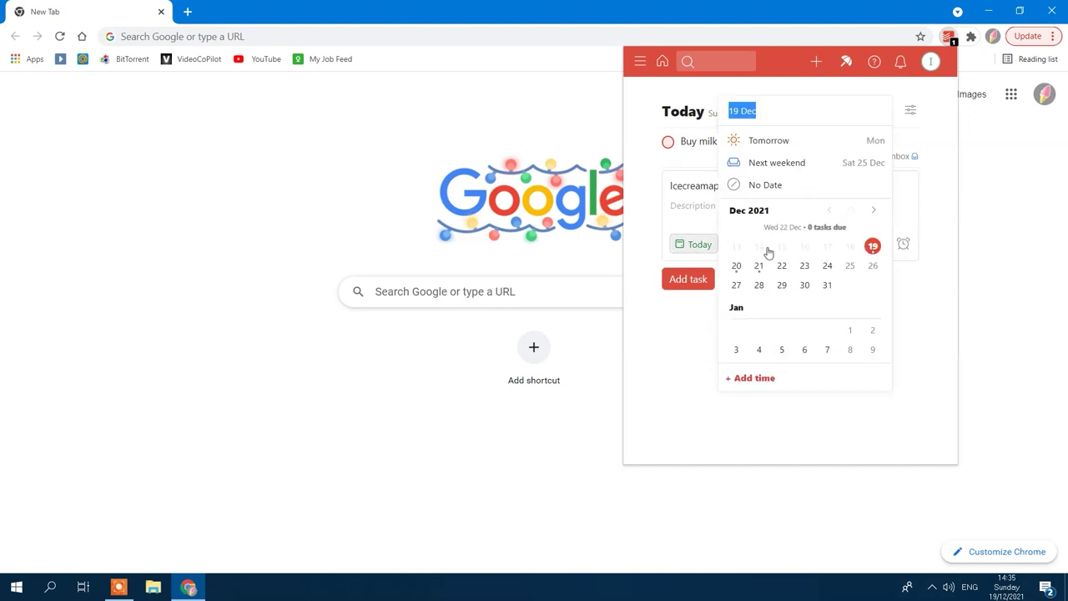
pyautogui.click(857, 163)
pyautogui.press('Return')
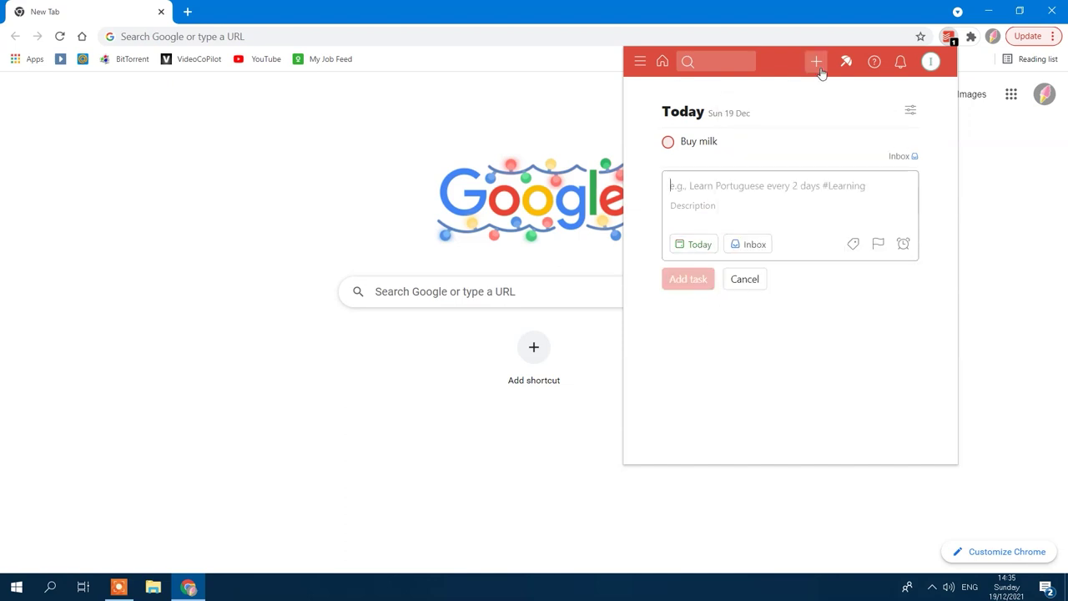
# Step: View the Inbox task list, then open Todoist's Upgrade to Pro pricing page
pyautogui.click(844, 62)
pyautogui.click(638, 62)
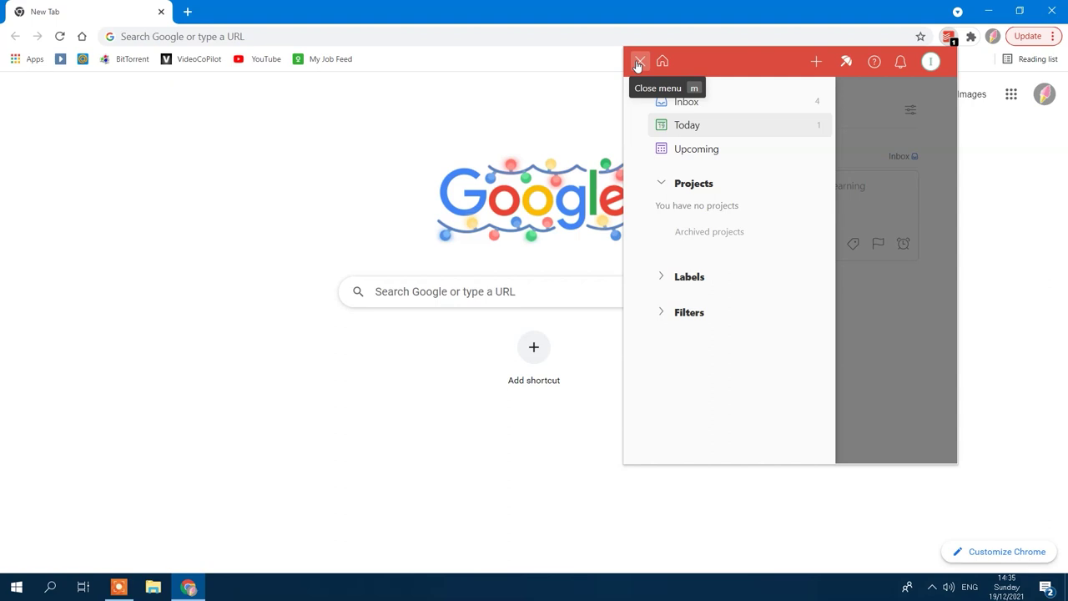
pyautogui.click(711, 102)
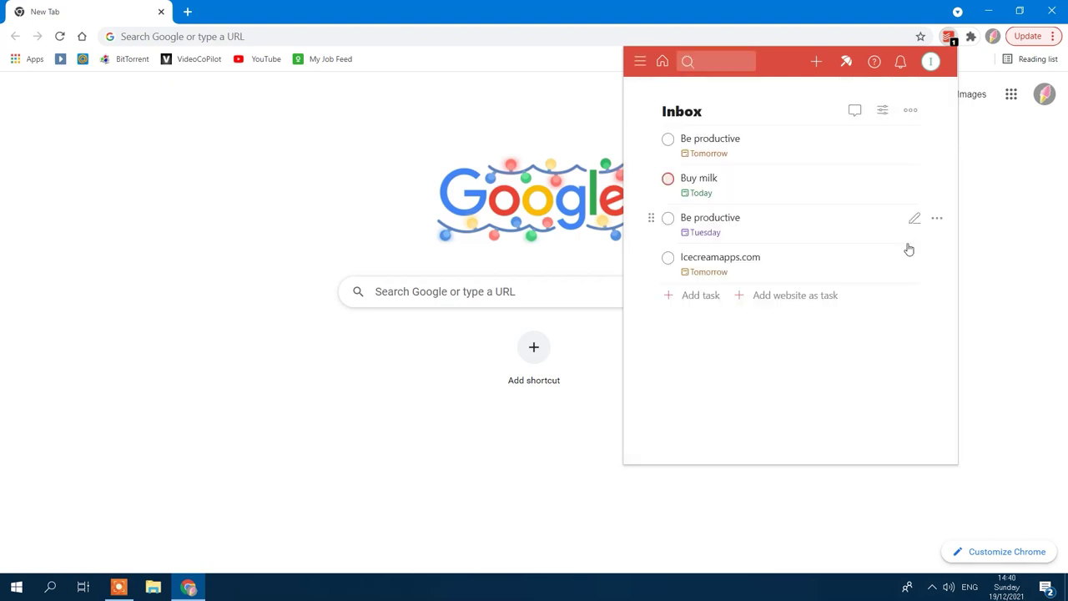
pyautogui.click(933, 63)
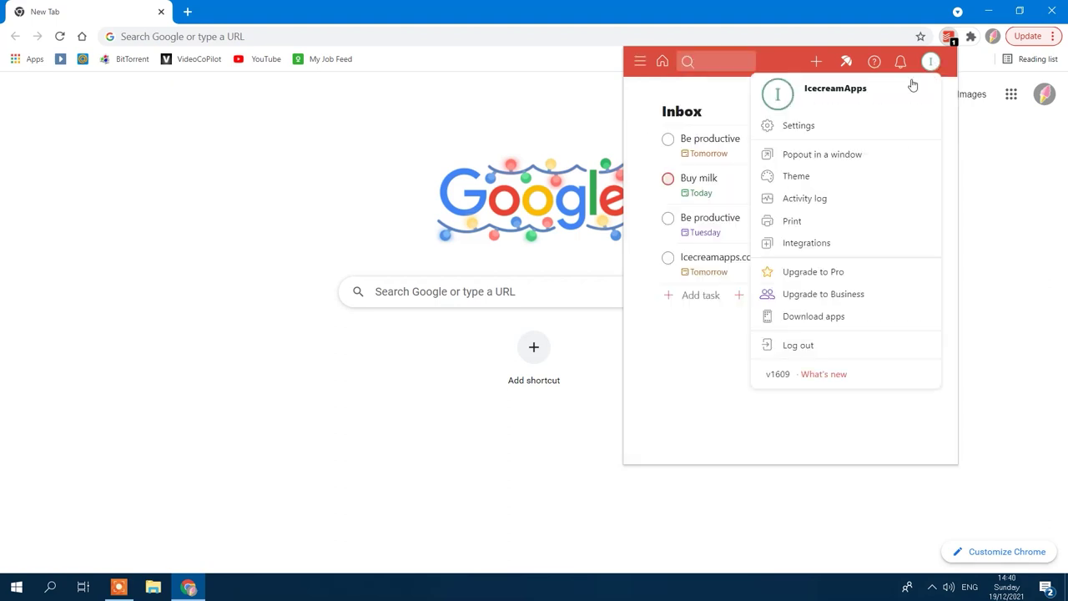
pyautogui.click(809, 275)
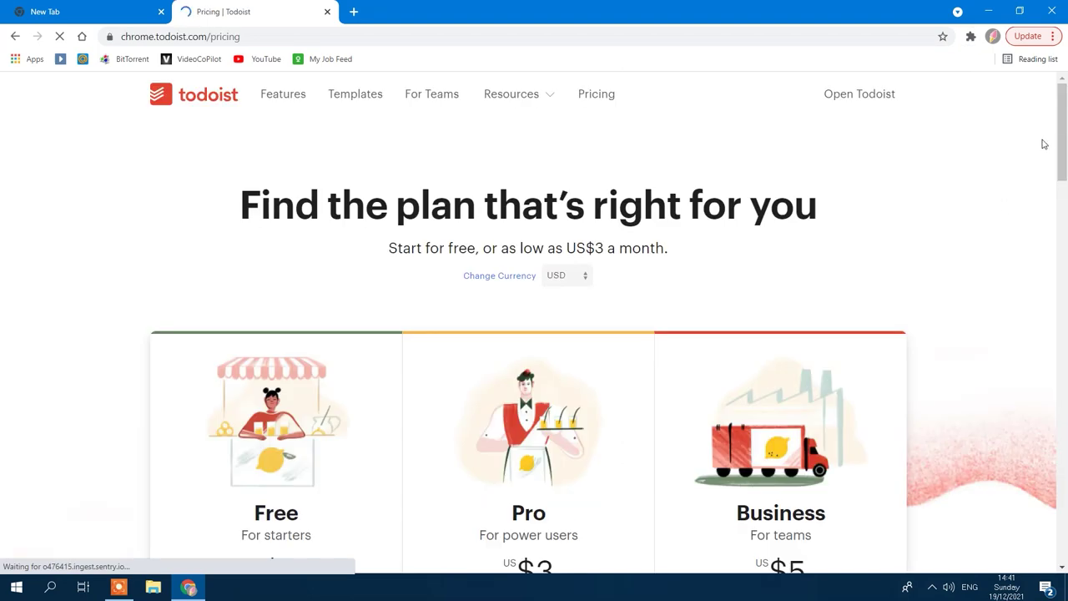
# Step: Scroll through Todoist's pricing plans and nonprofit discounts
pyautogui.moveTo(1063, 130)
pyautogui.mouseDown()
pyautogui.moveTo(1051, 356)
pyautogui.moveTo(1017, 259)
pyautogui.moveTo(1028, 202)
pyautogui.mouseUp()
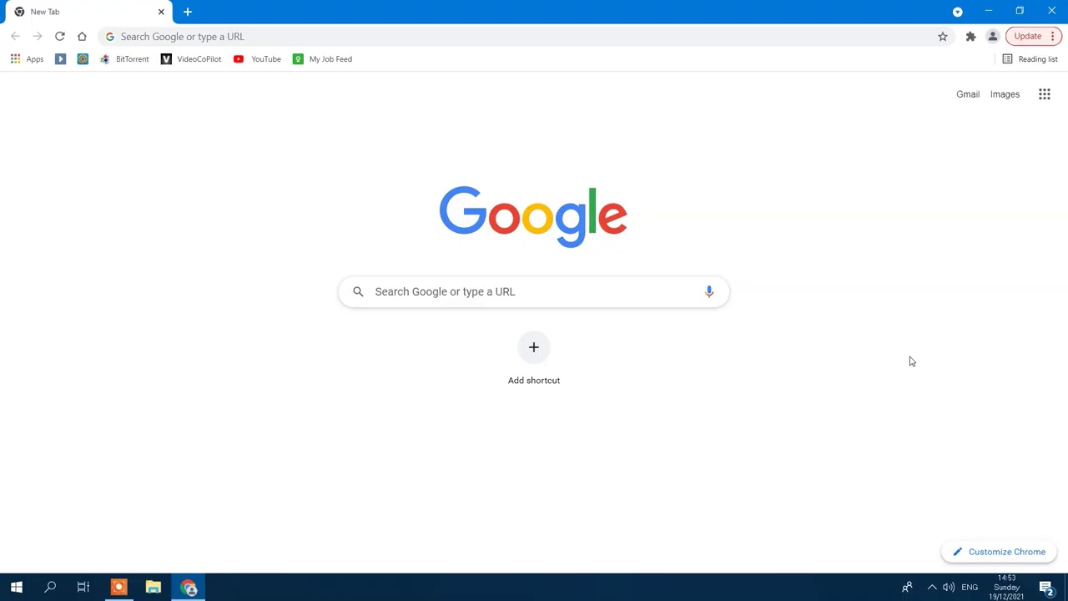
# Step: Search Google for 'hypothesis extension' and add Hypothesis - Web & PDF Annotation to Chrome
pyautogui.click(492, 297)
pyautogui.write('hypo')
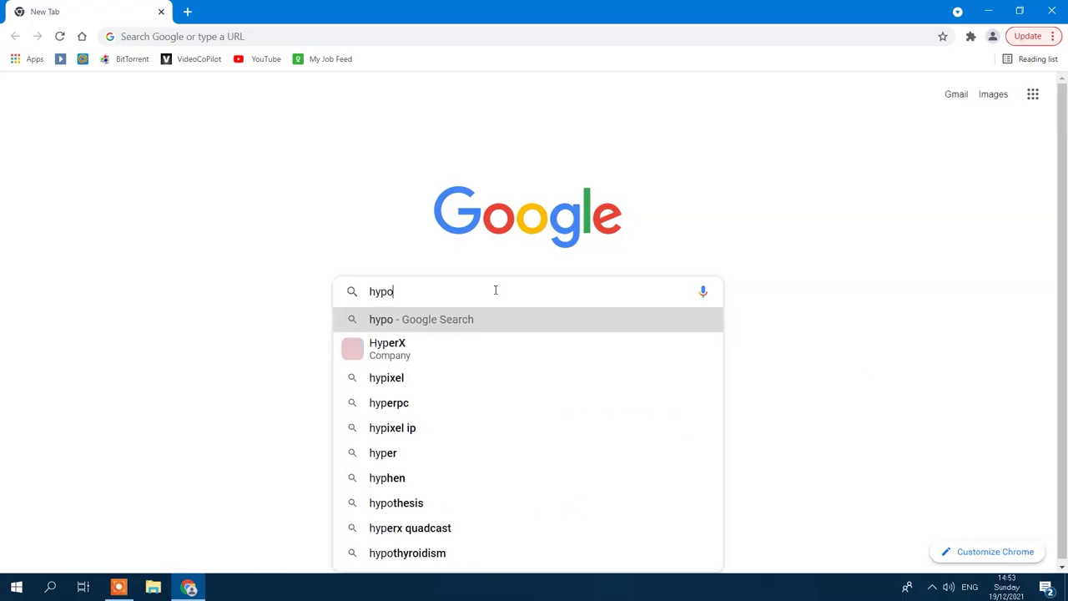
pyautogui.write('thesis ext')
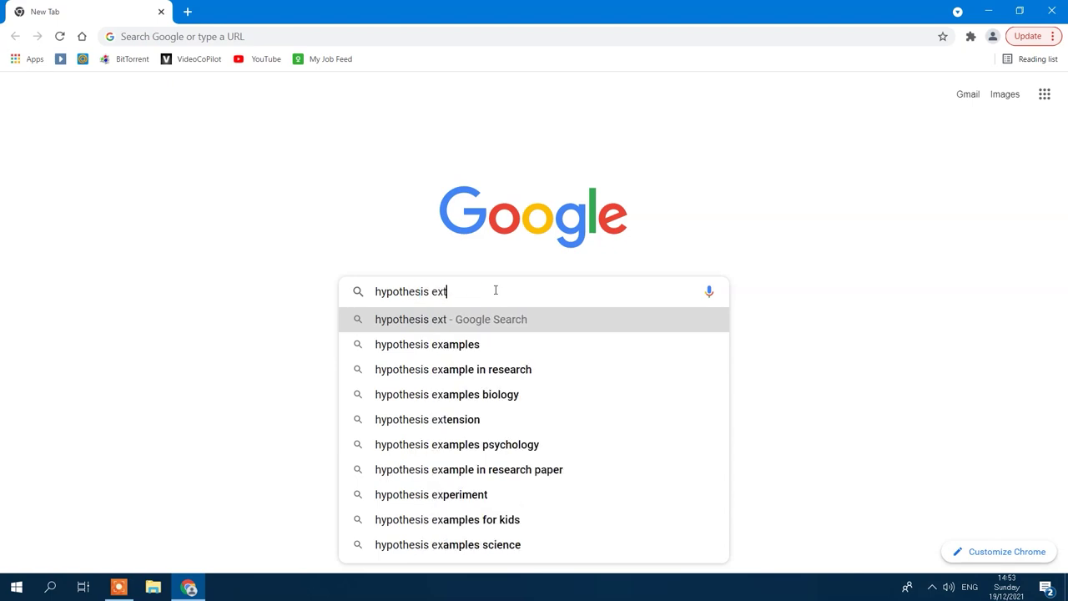
pyautogui.write('e')
pyautogui.press('Return')
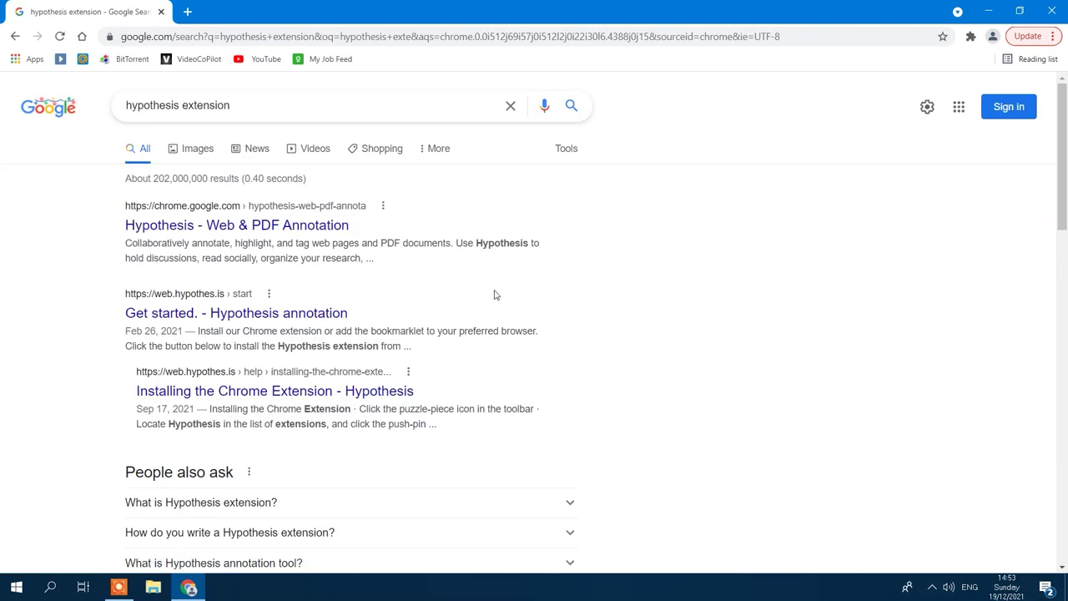
pyautogui.click(283, 227)
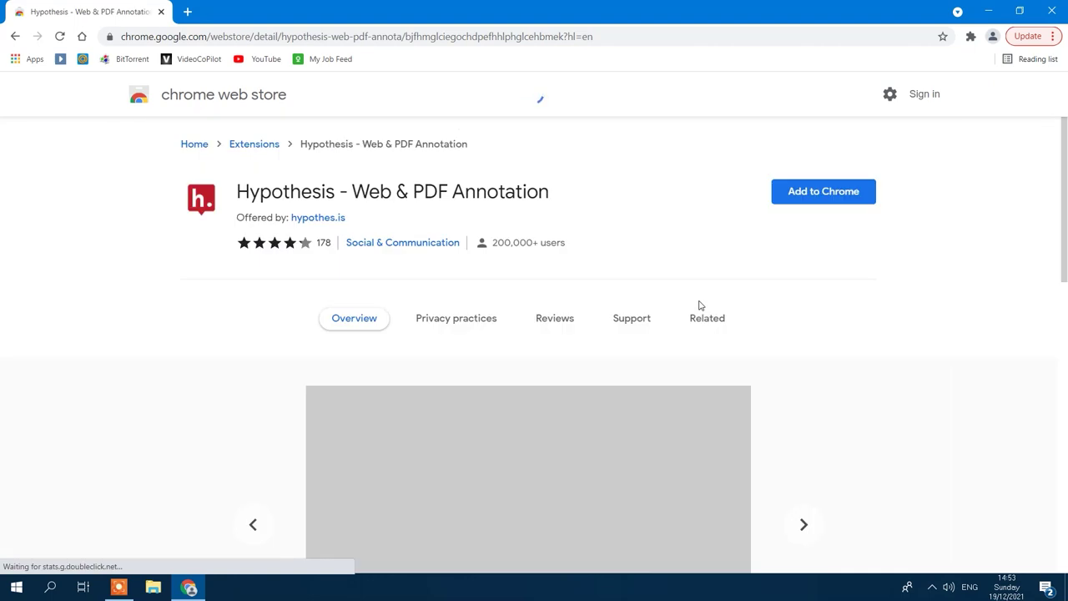
pyautogui.click(824, 191)
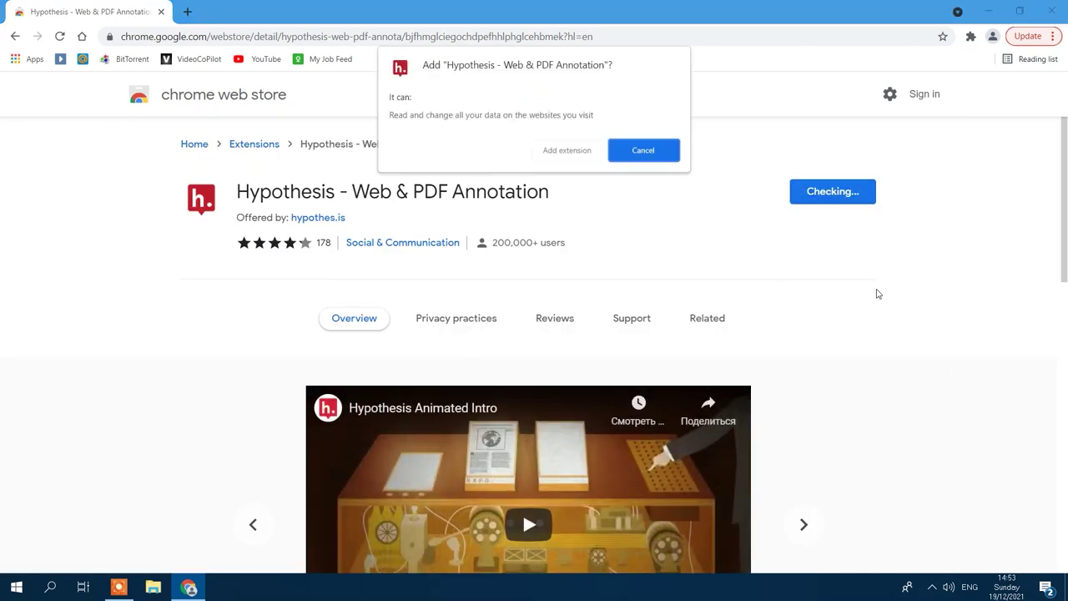
pyautogui.click(566, 150)
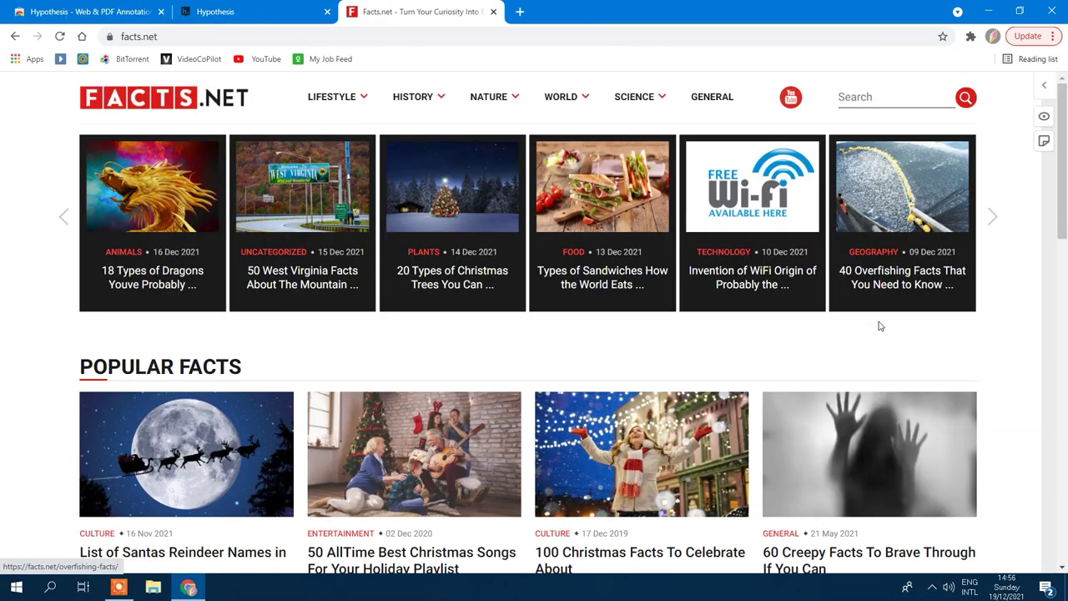
# Step: Highlight the intro paragraph of facts.net's Christmas songs article, then go back
pyautogui.scroll(-2, 878, 324)
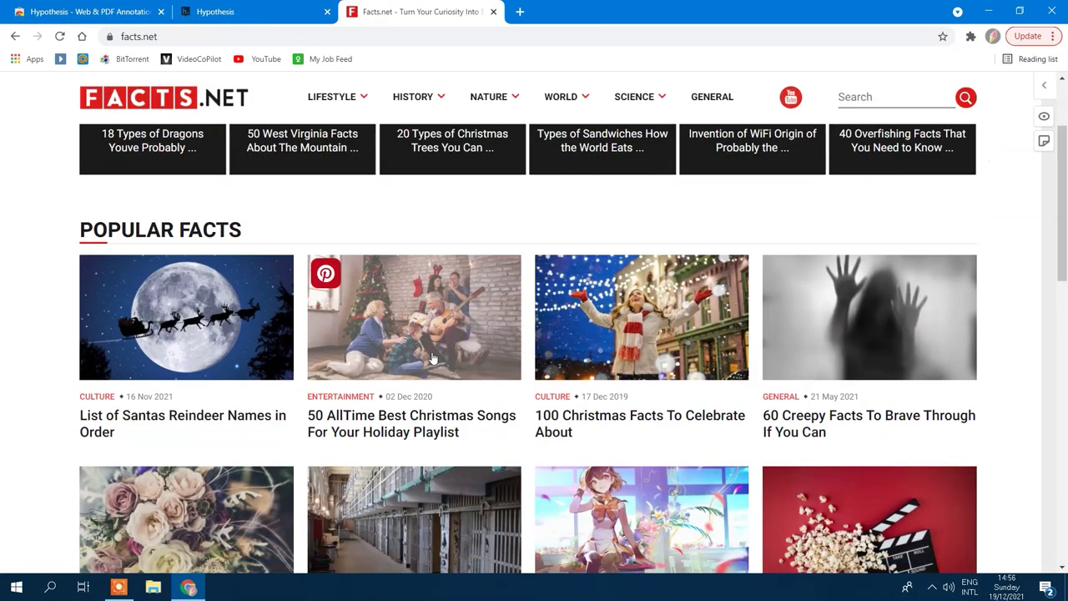
pyautogui.click(446, 363)
pyautogui.scroll(-5, 446, 362)
pyautogui.moveTo(151, 303); pyautogui.dragTo(507, 394)
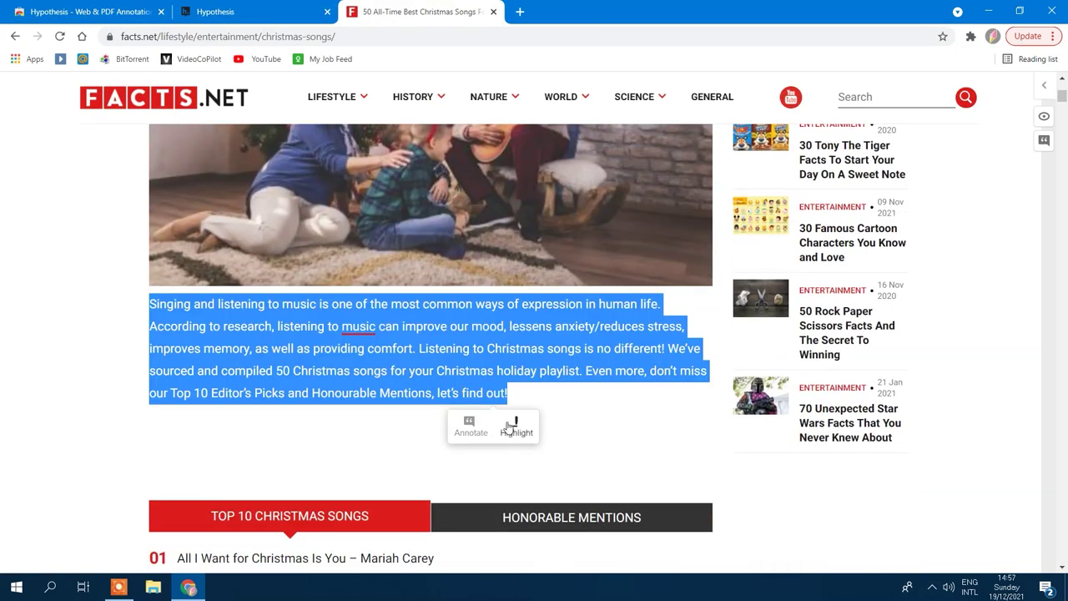
pyautogui.click(519, 429)
pyautogui.scroll(-3, 519, 428)
pyautogui.scroll(6, 412, 357)
pyautogui.hotkey('alt', 'Left')
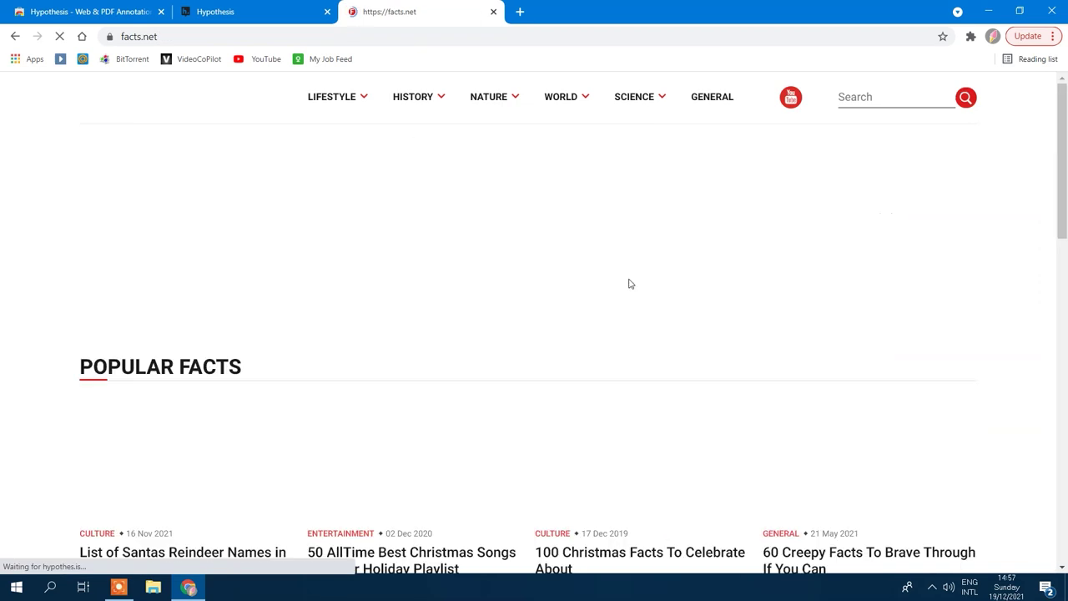
# Step: Reselect the songs article's intro paragraph, hide the annotations sidebar, reload, and return home
pyautogui.click(410, 442)
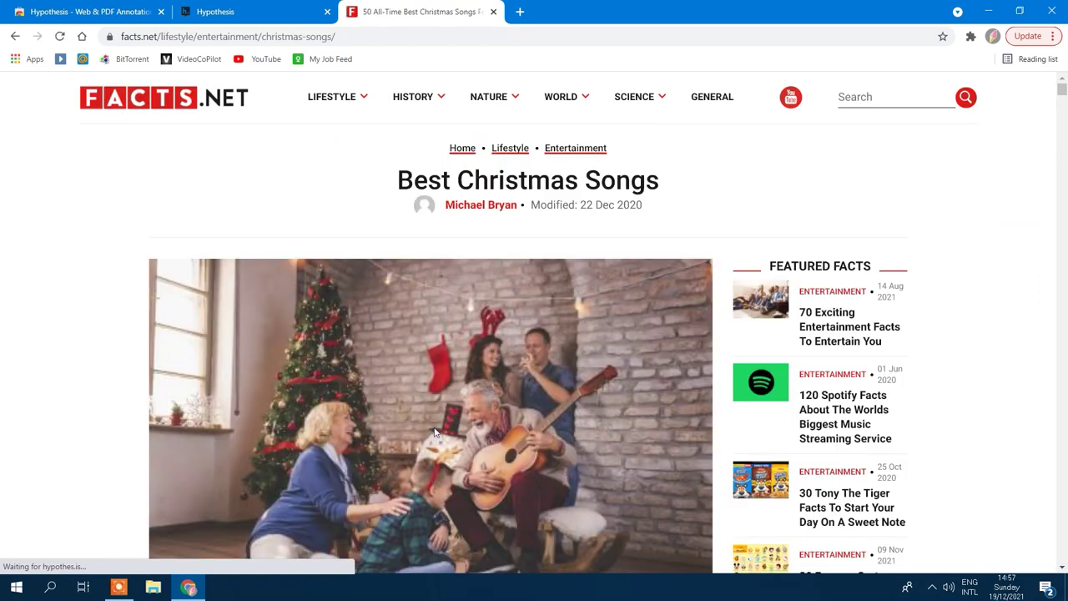
pyautogui.scroll(-5, 409, 389)
pyautogui.scroll(2, 409, 390)
pyautogui.moveTo(150, 304); pyautogui.dragTo(509, 396)
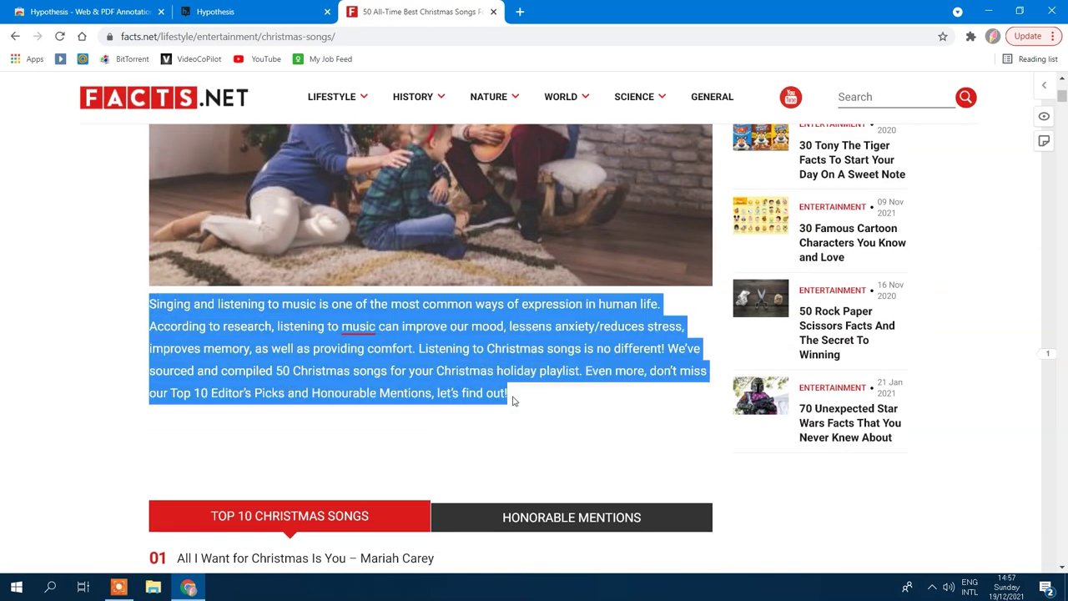
pyautogui.click(559, 428)
pyautogui.click(522, 424)
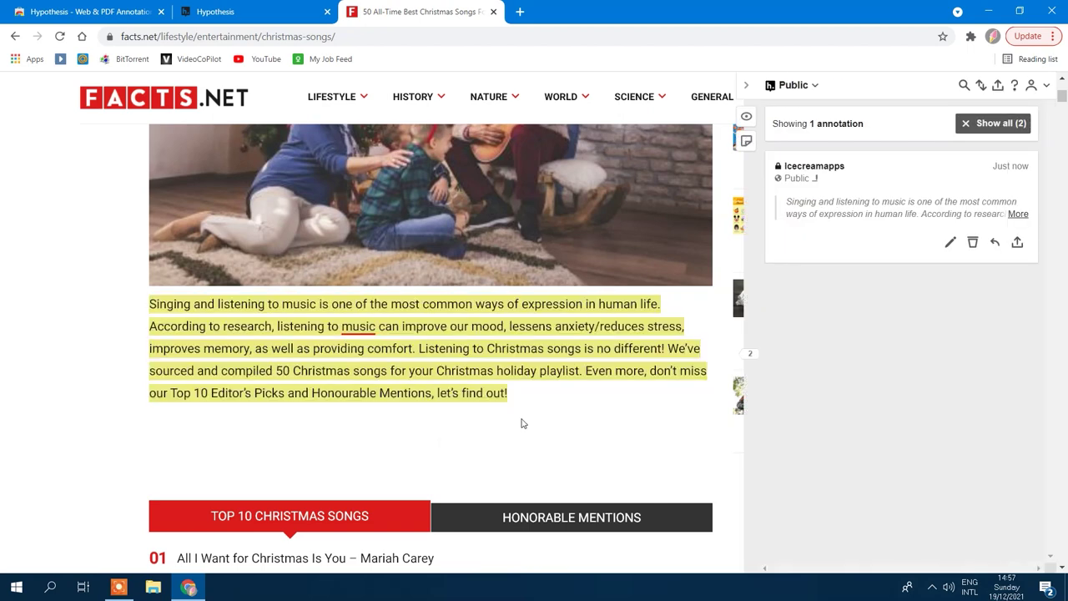
pyautogui.press('F5')
pyautogui.click(141, 111)
# Step: Post the public comment 'This is cool!' on the 100 Christmas Facts holy-day passage
pyautogui.scroll(-3, 350, 318)
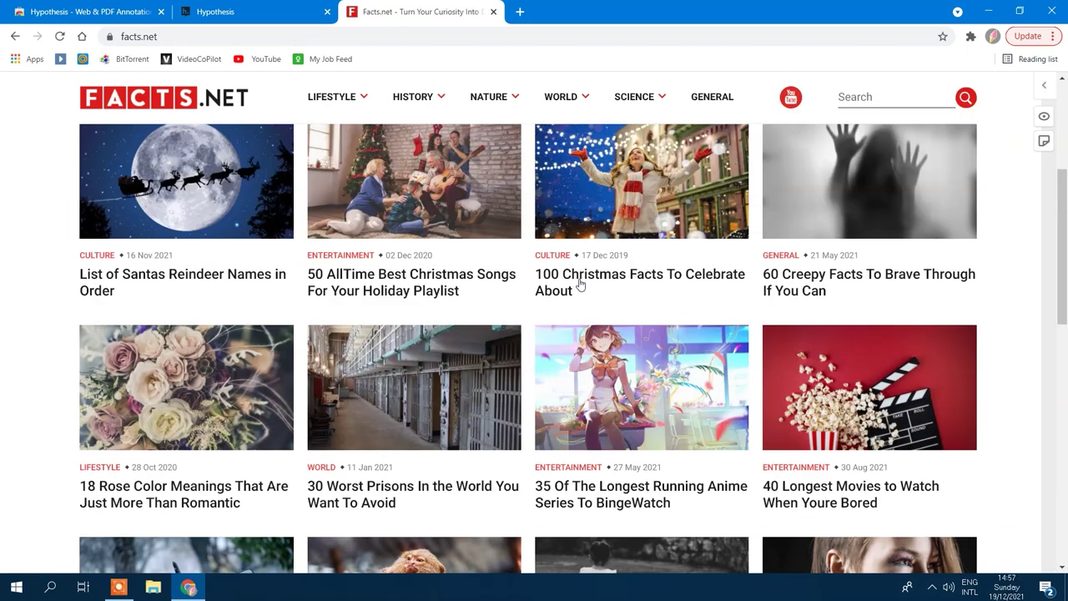
pyautogui.click(600, 280)
pyautogui.scroll(-10, 205, 300)
pyautogui.scroll(-5, 205, 310)
pyautogui.scroll(-5, 205, 310)
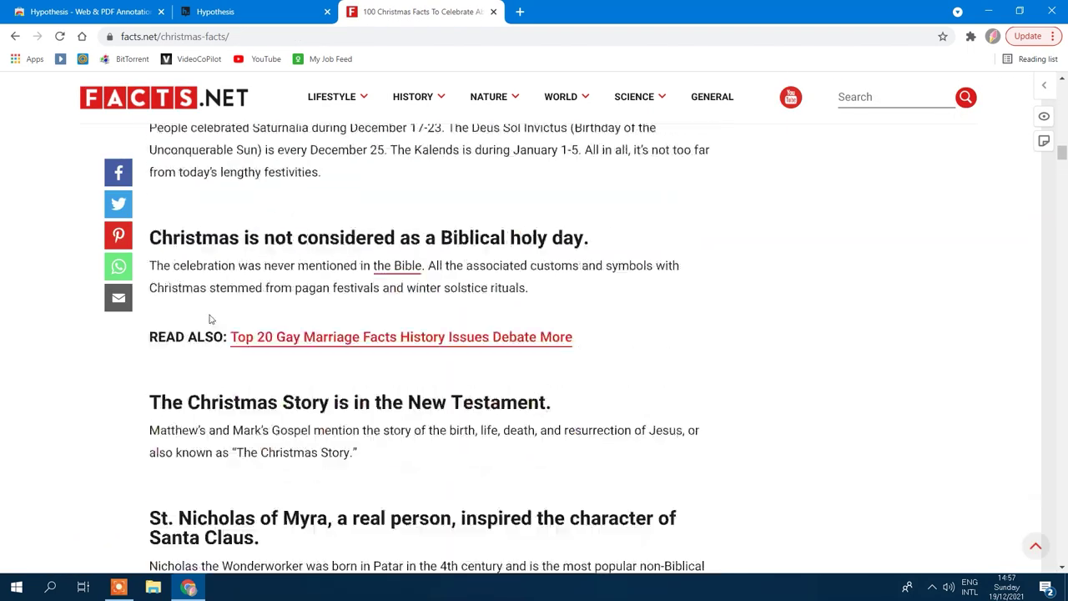
pyautogui.moveTo(149, 229); pyautogui.dragTo(528, 288)
pyautogui.click(484, 317)
pyautogui.write('This is cool!')
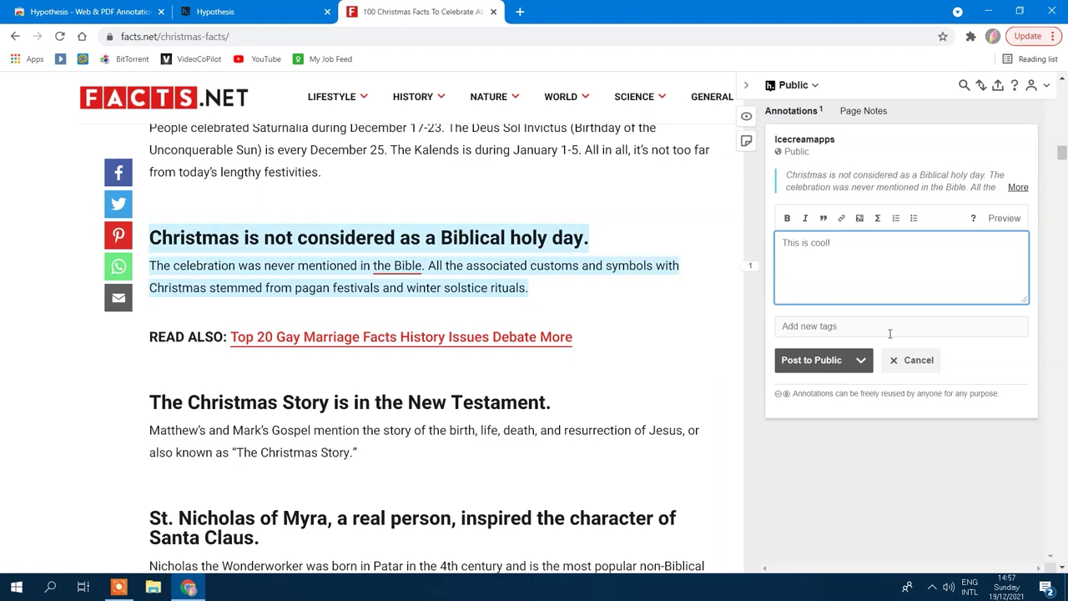
pyautogui.click(829, 366)
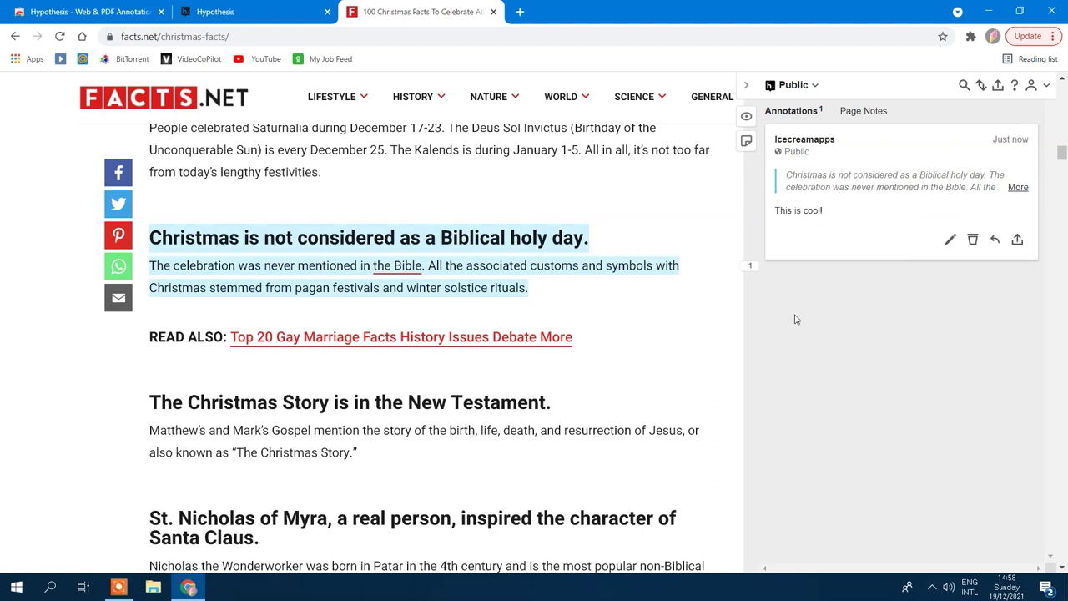
pyautogui.click(497, 280)
# Step: Highlight the opening paragraph of facts.net's chainsaw invention article
pyautogui.click(618, 298)
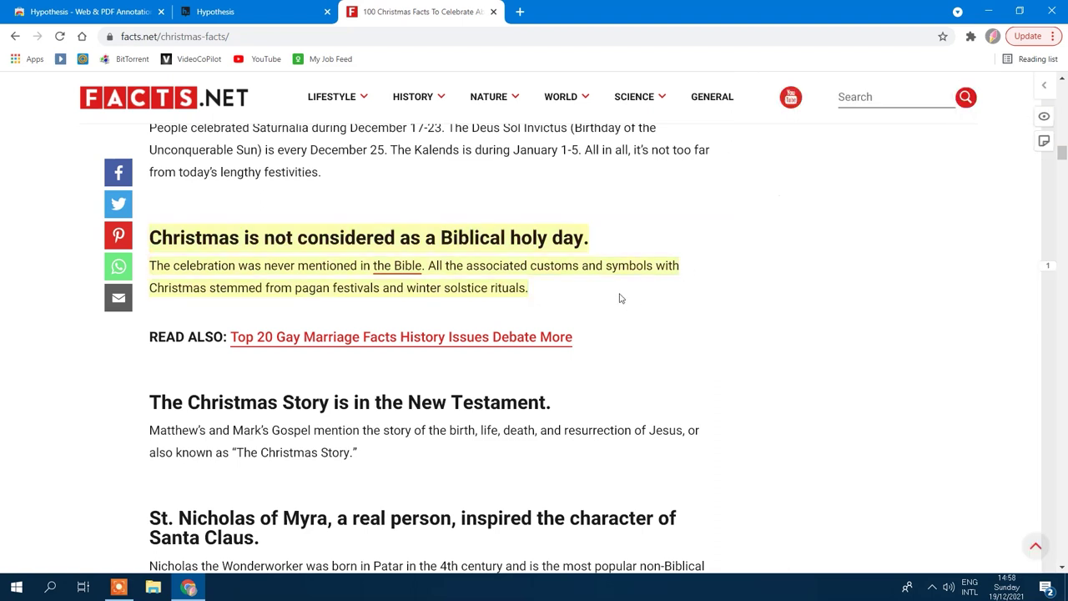
pyautogui.scroll(-10, 618, 298)
pyautogui.hotkey('alt', 'Left')
pyautogui.scroll(-3, 442, 337)
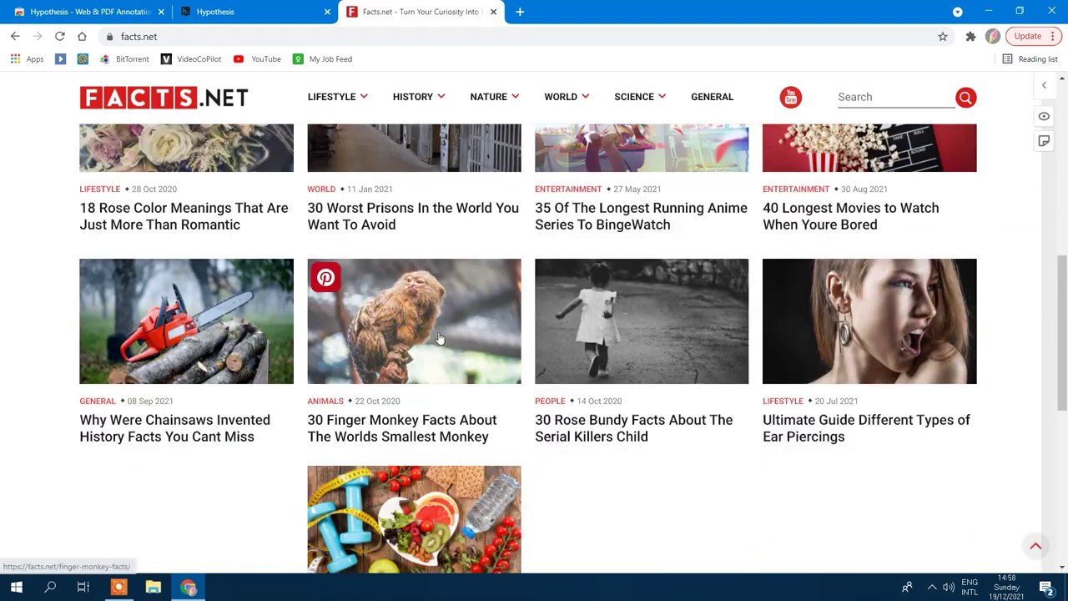
pyautogui.click(219, 371)
pyautogui.scroll(-5, 209, 373)
pyautogui.scroll(-1, 206, 375)
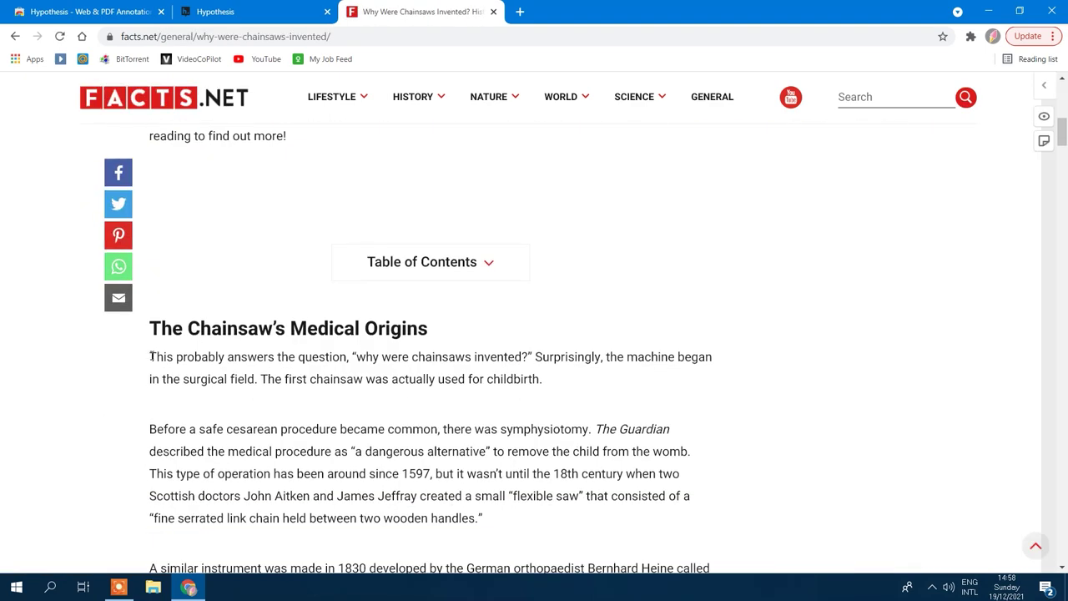
pyautogui.moveTo(157, 356); pyautogui.dragTo(542, 379)
pyautogui.click(559, 414)
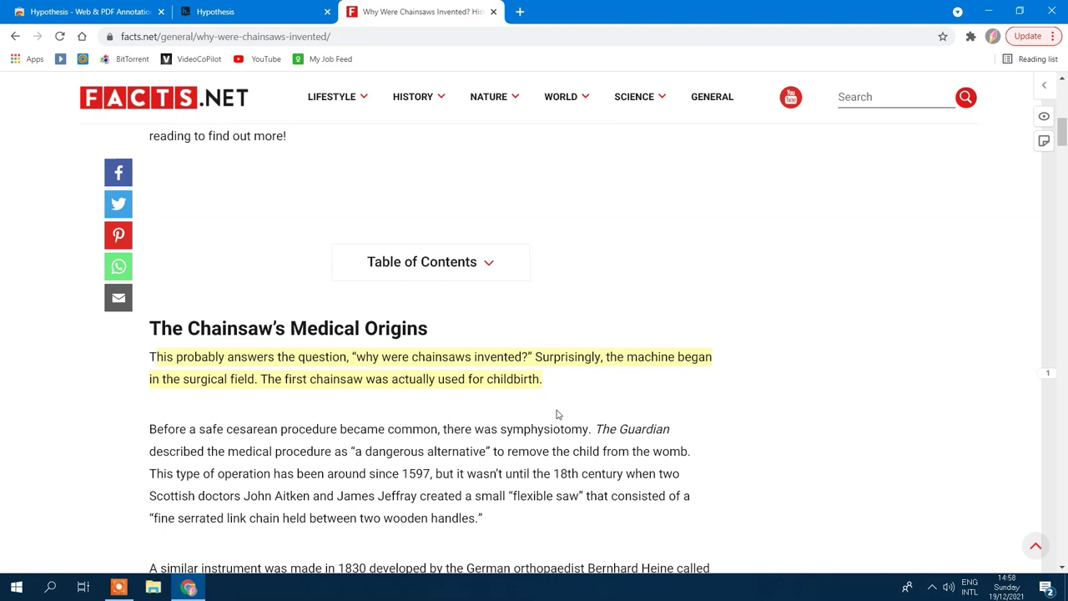
# Step: Post the reply 'Yes!' to the highlighted paragraph's annotation and view the groups list
pyautogui.click(531, 379)
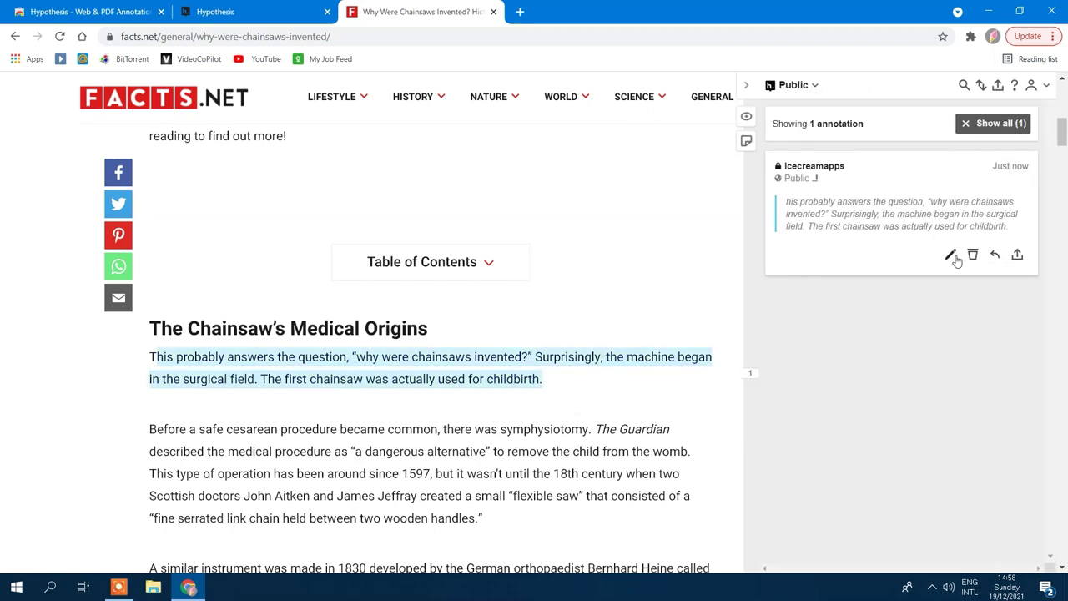
pyautogui.click(994, 256)
pyautogui.write('Yes')
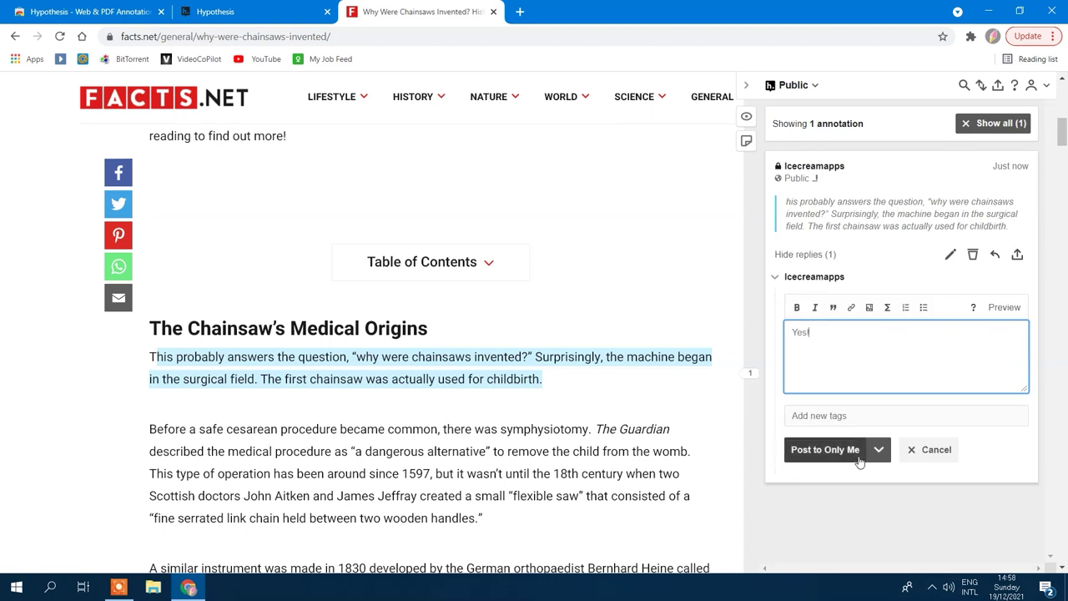
pyautogui.click(851, 454)
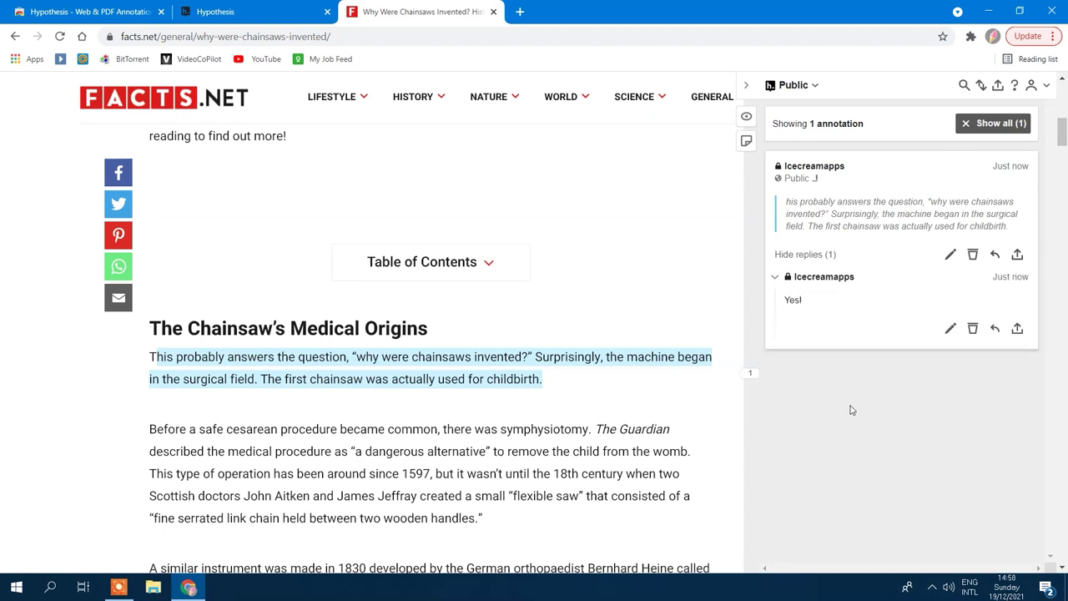
pyautogui.click(793, 86)
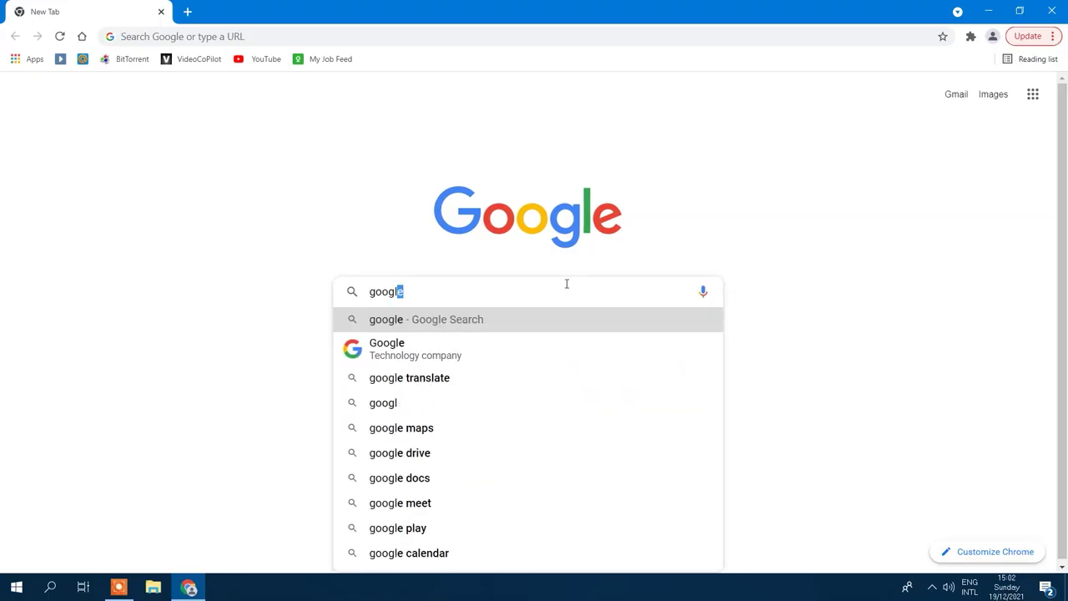
# Step: Search 'google dictionary' and add the Google Dictionary extension to Chrome
pyautogui.write('e diction')
pyautogui.press('Return')
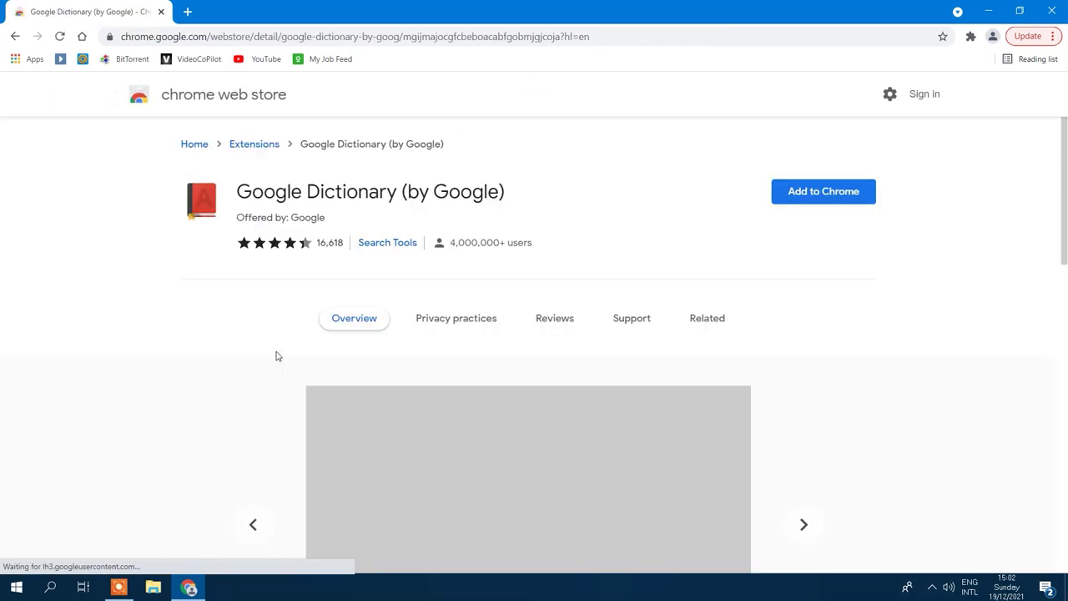
pyautogui.click(782, 196)
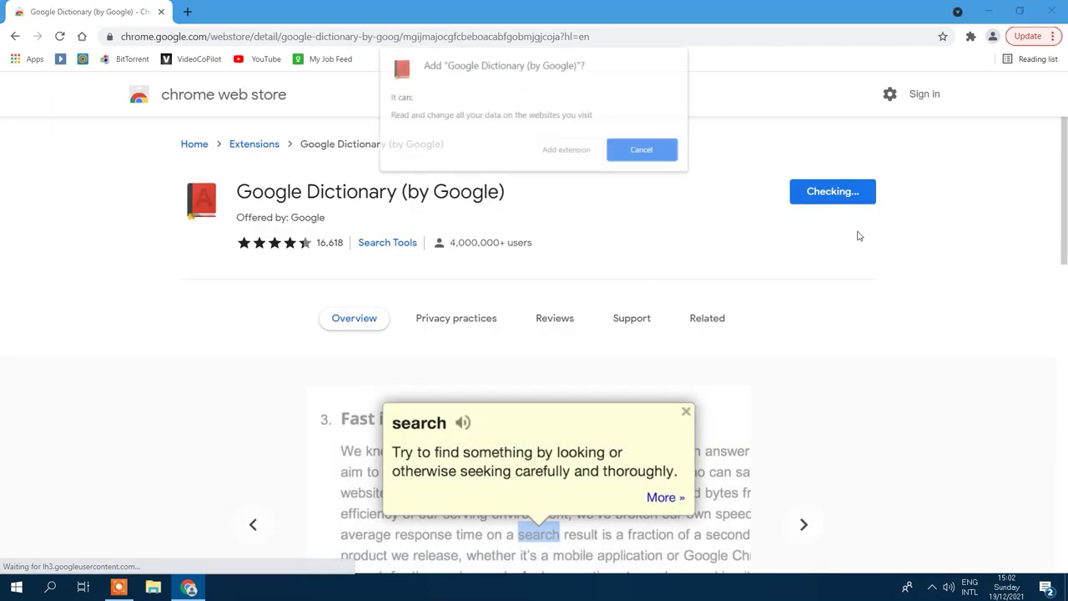
pyautogui.click(564, 155)
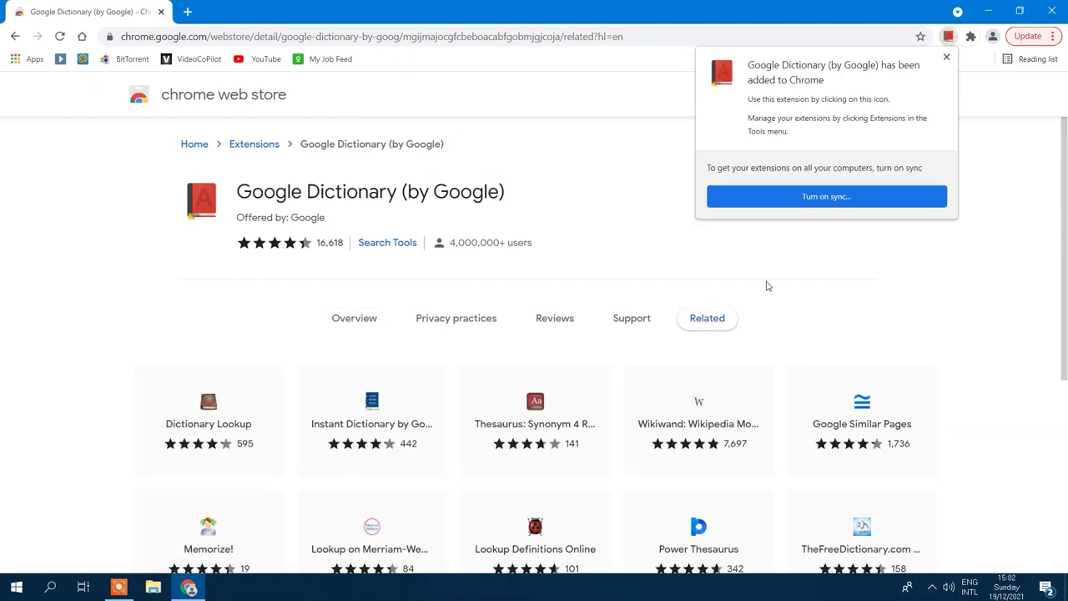
pyautogui.click(945, 57)
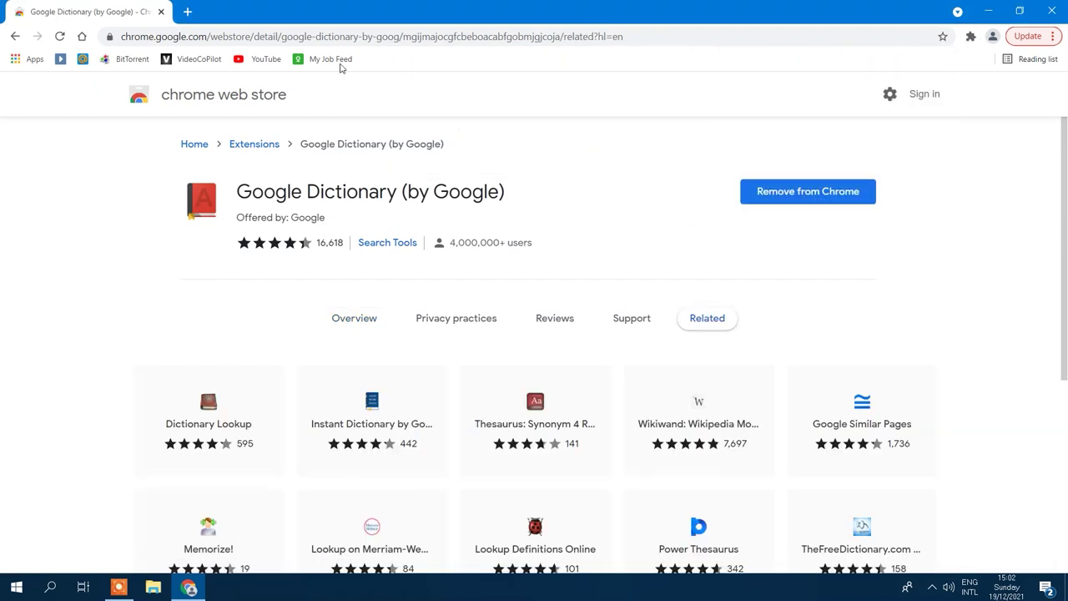
# Step: Load facts.net in a new browser tab
pyautogui.click(188, 12)
pyautogui.write('facts')
pyautogui.press('Return')
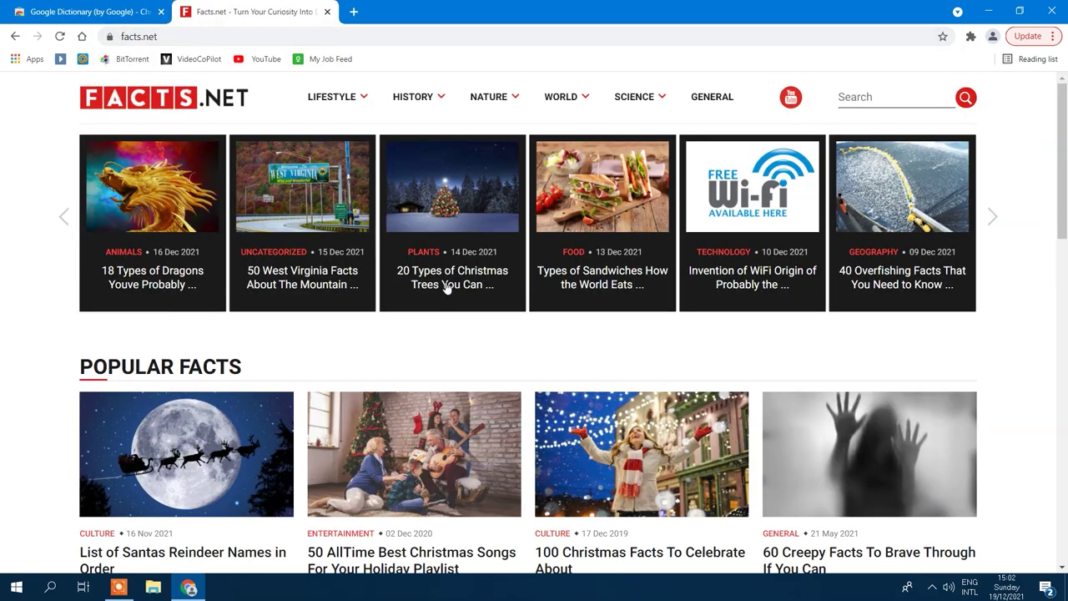
# Step: Define 'heartwarming' and 'Christians' in the Christmas trees article, opening Christian's full definition
pyautogui.click(447, 286)
pyautogui.scroll(-5, 422, 285)
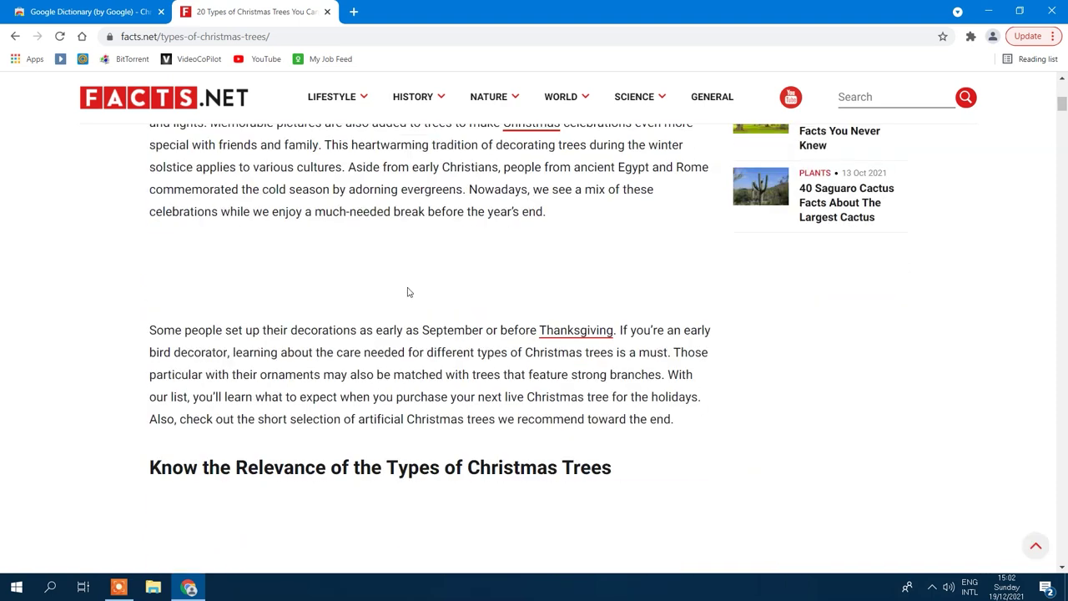
pyautogui.scroll(2, 409, 290)
pyautogui.moveTo(352, 284); pyautogui.dragTo(430, 284)
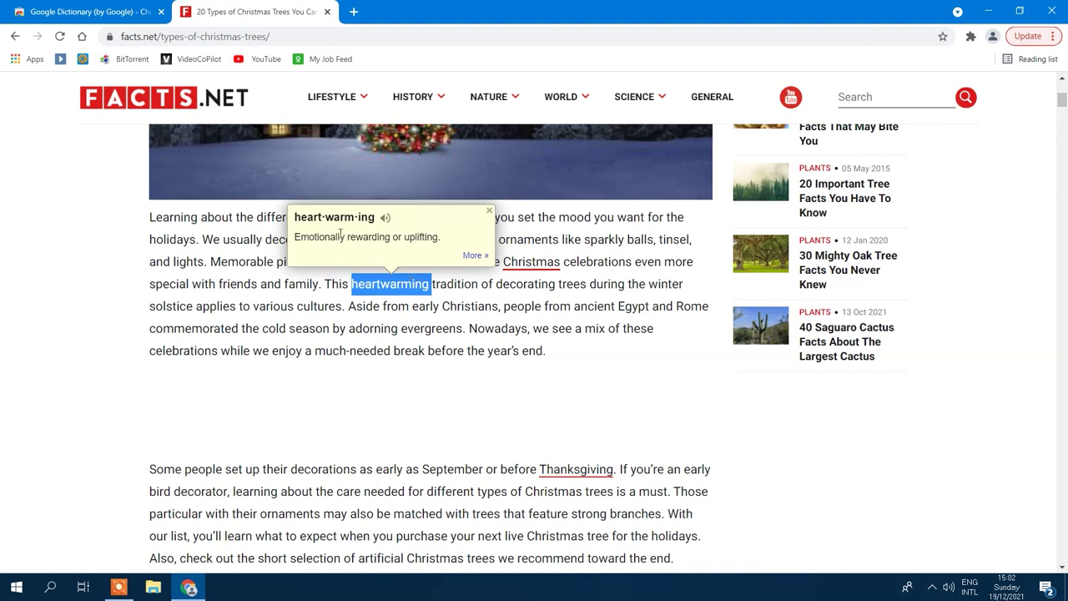
pyautogui.doubleClick(446, 306)
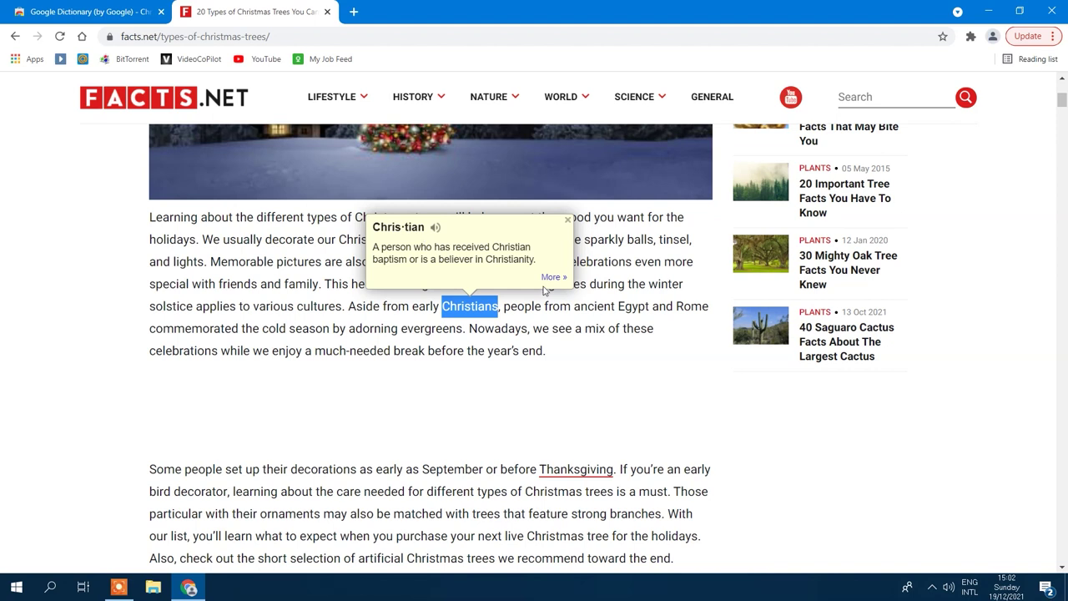
pyautogui.click(553, 277)
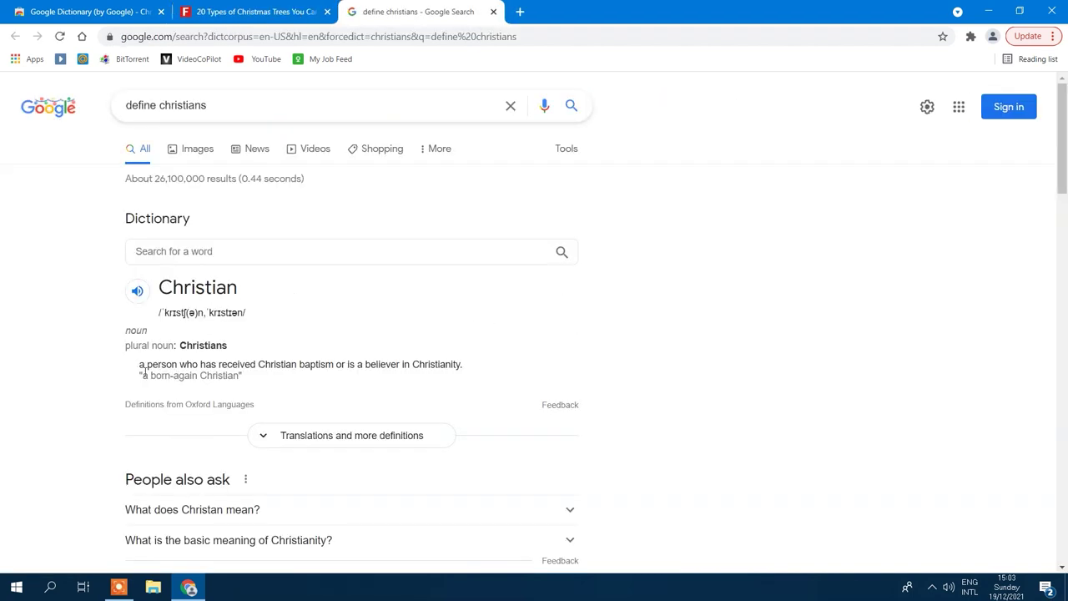
pyautogui.click(254, 12)
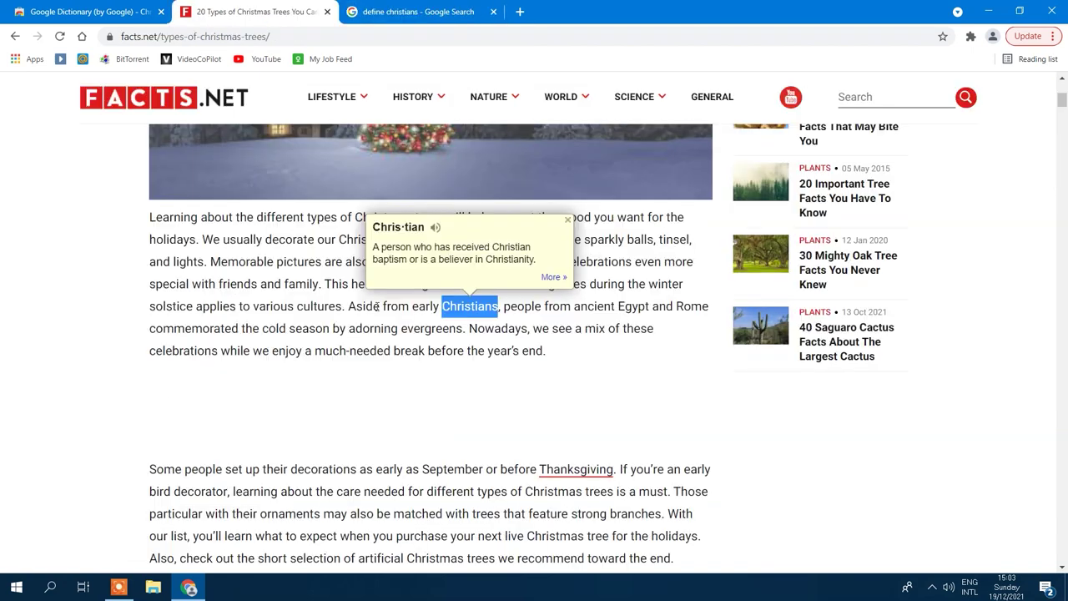
pyautogui.scroll(-3, 383, 352)
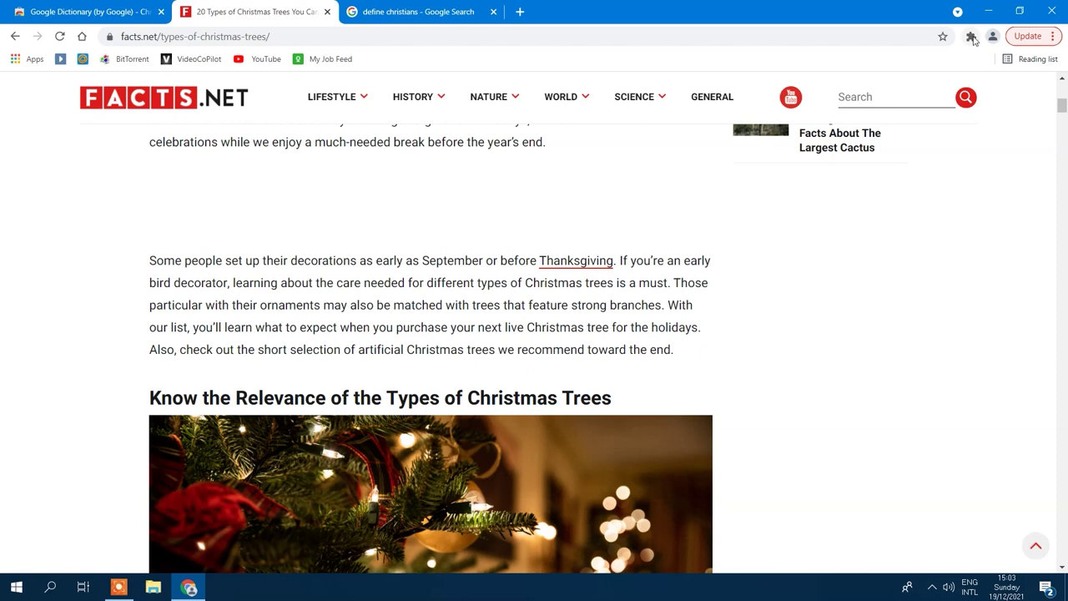
# Step: Define 'Karma' from the Google Dictionary toolbar popup, then view and close its options page
pyautogui.click(972, 37)
pyautogui.click(845, 193)
pyautogui.write('Karma')
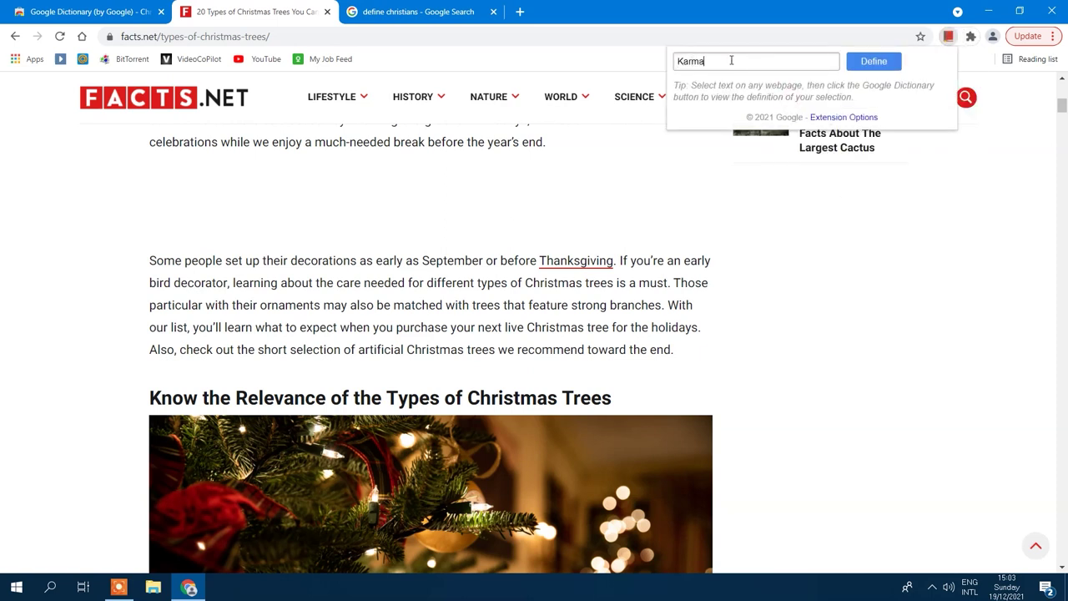
pyautogui.click(876, 65)
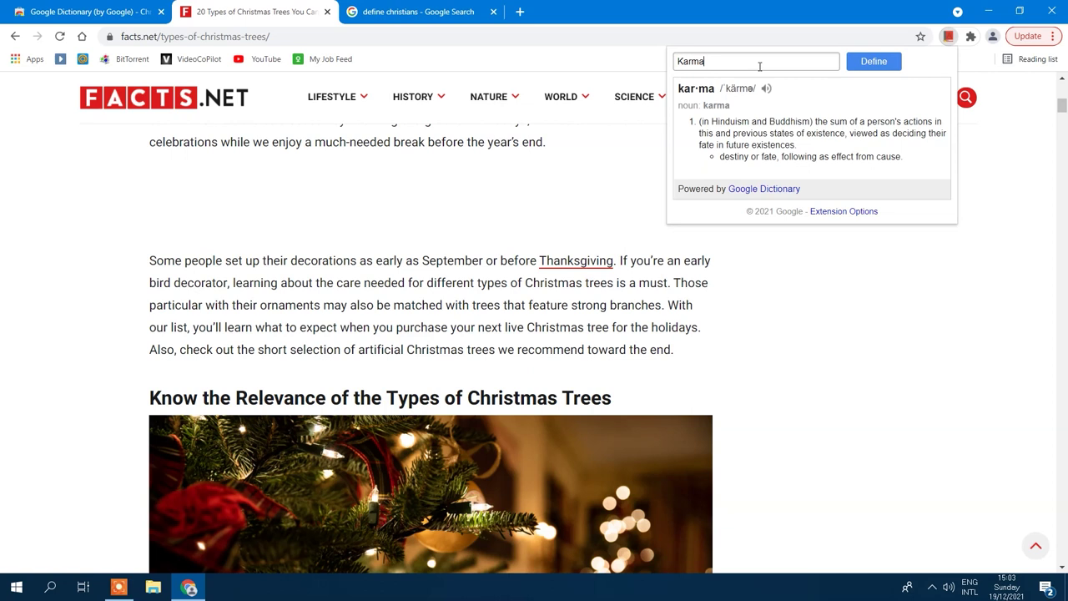
pyautogui.click(841, 212)
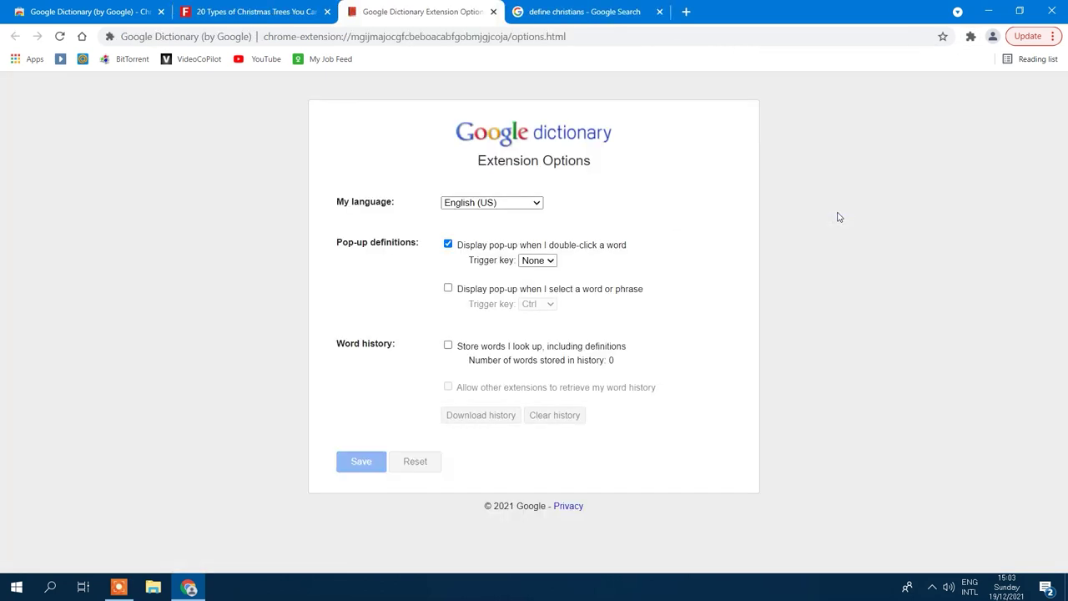
pyautogui.click(494, 12)
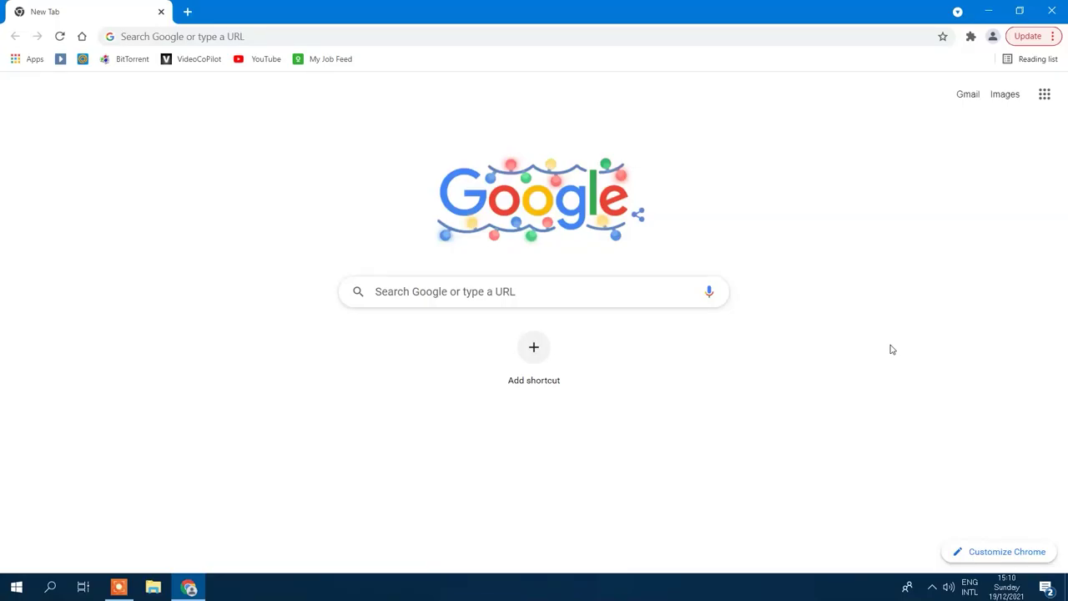
# Step: Search Google for 'visor extension' and add Visor to Chrome
pyautogui.click(596, 292)
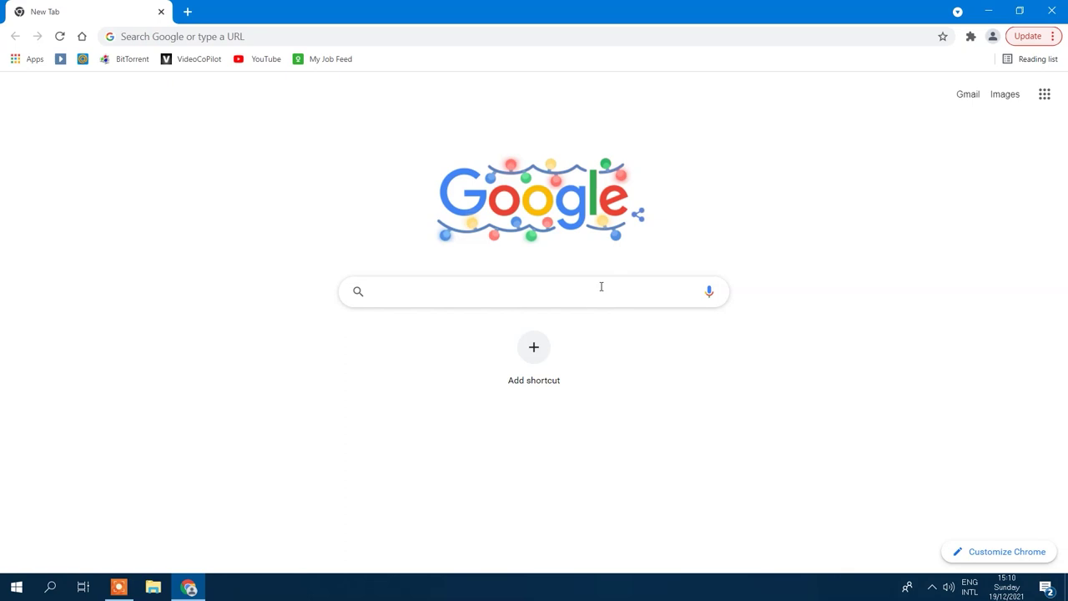
pyautogui.write('visor ex')
pyautogui.press('Return')
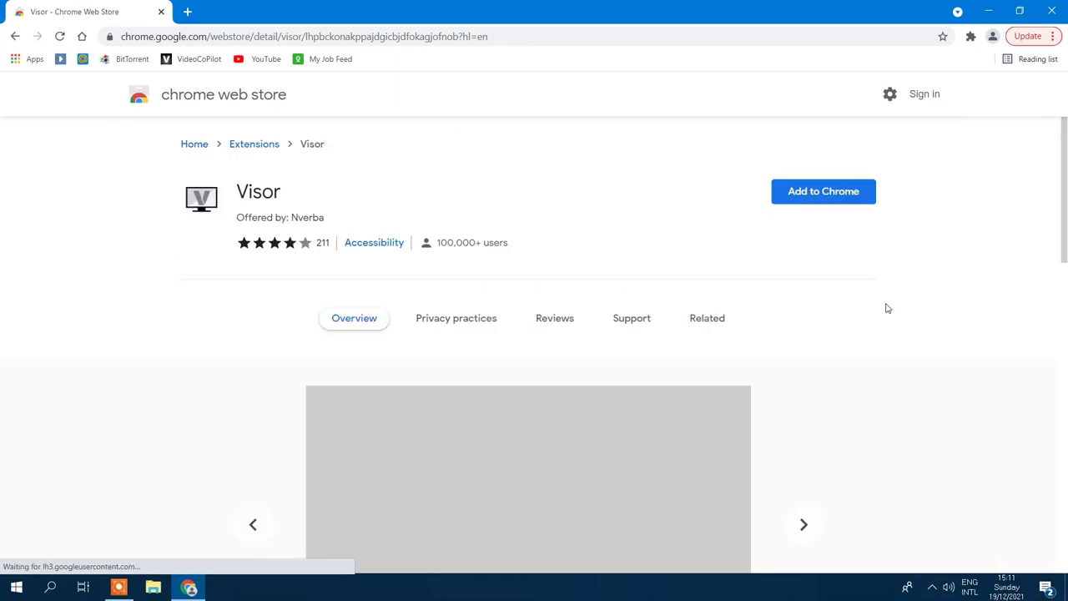
pyautogui.click(824, 191)
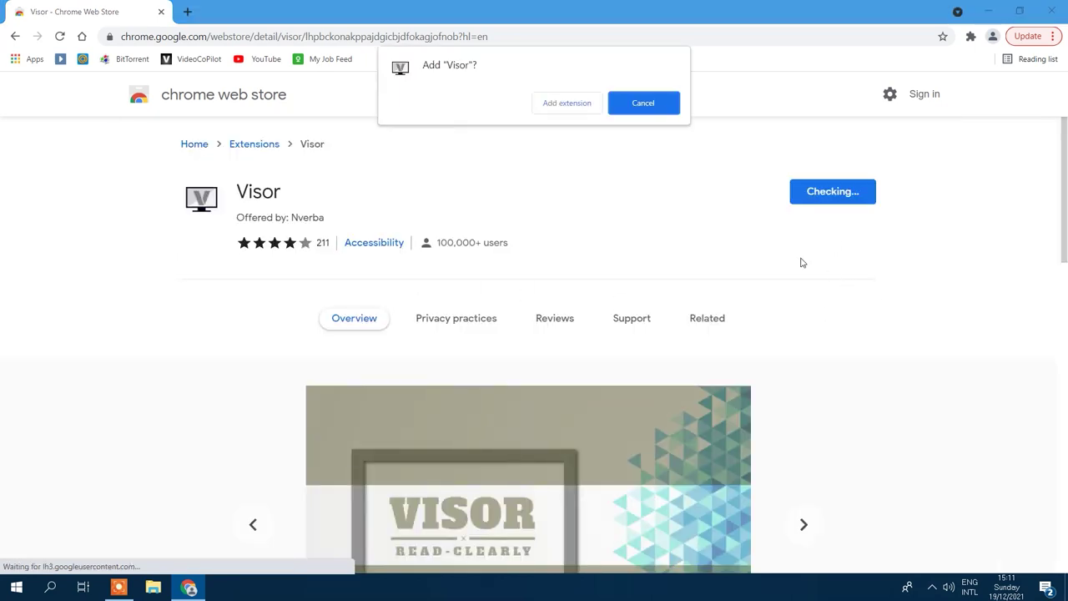
pyautogui.click(566, 102)
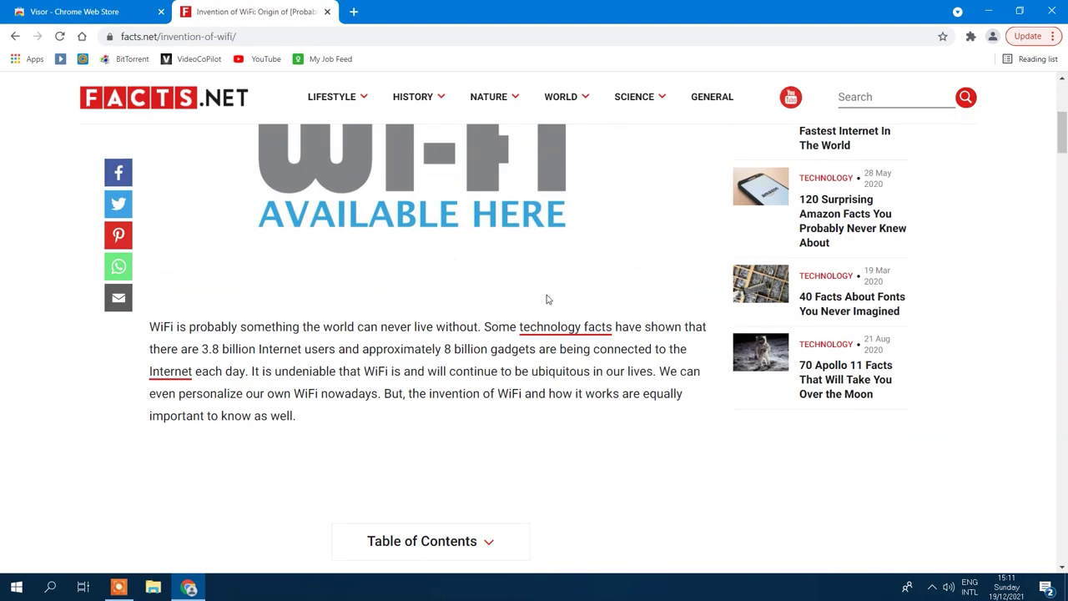
# Step: Turn on Visor with tint 52/114/116, opacity 0.43 and reading band size 354
pyautogui.click(972, 37)
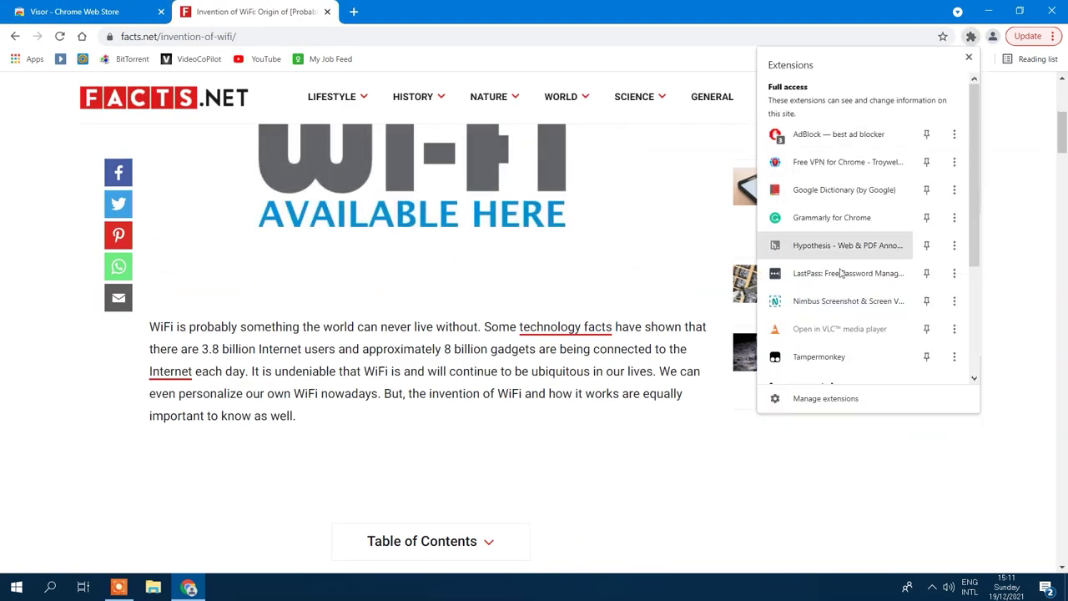
pyautogui.scroll(-1, 813, 320)
pyautogui.click(818, 337)
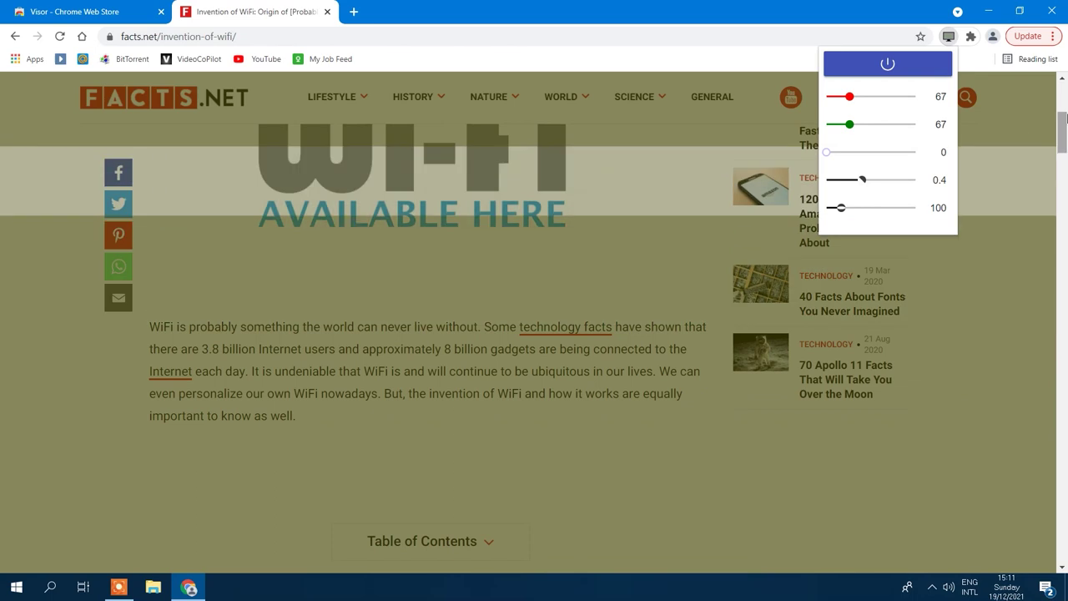
pyautogui.moveTo(851, 98)
pyautogui.mouseDown()
pyautogui.moveTo(884, 99)
pyautogui.moveTo(837, 98)
pyautogui.moveTo(868, 124)
pyautogui.mouseUp()
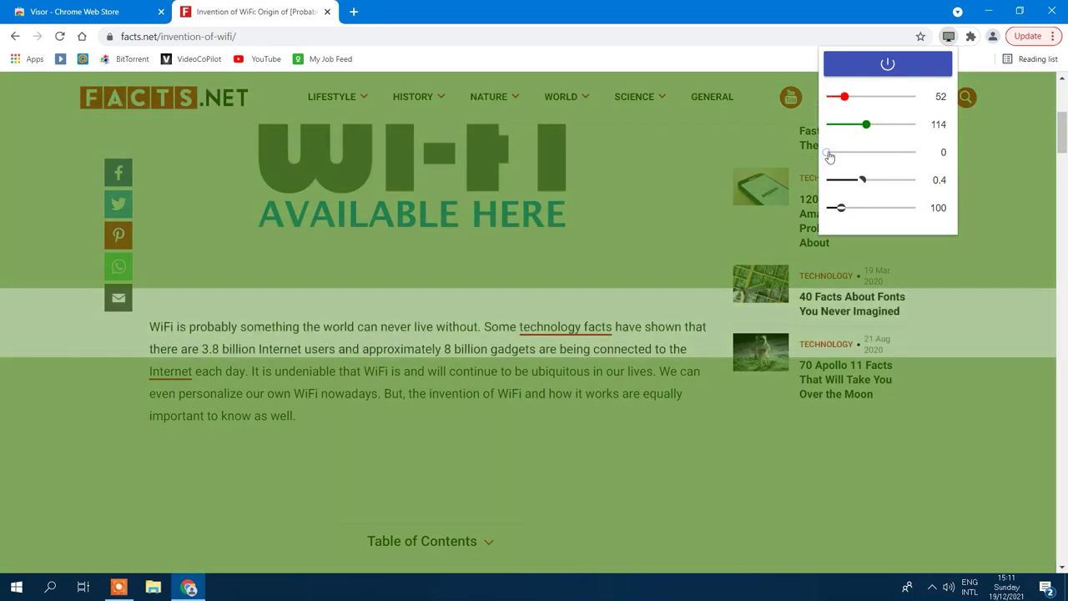
pyautogui.moveTo(864, 161)
pyautogui.mouseDown()
pyautogui.moveTo(865, 176)
pyautogui.moveTo(888, 178)
pyautogui.moveTo(866, 183)
pyautogui.moveTo(892, 208)
pyautogui.mouseUp()
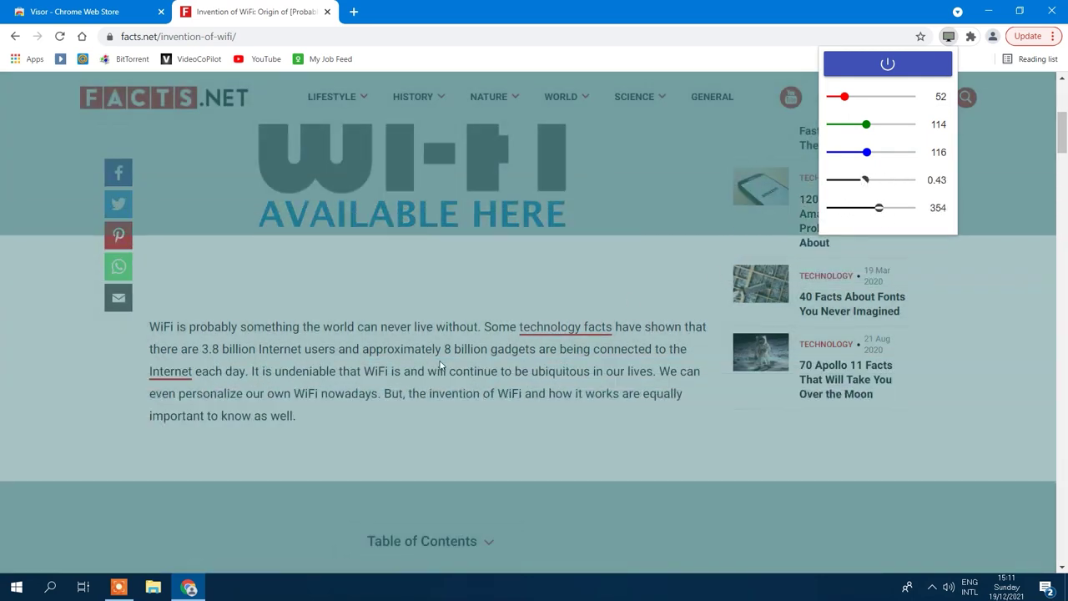
pyautogui.click(408, 355)
# Step: Select the WiFi article's first paragraph, dismiss its context menu, and scroll the article
pyautogui.moveTo(149, 326); pyautogui.dragTo(326, 415)
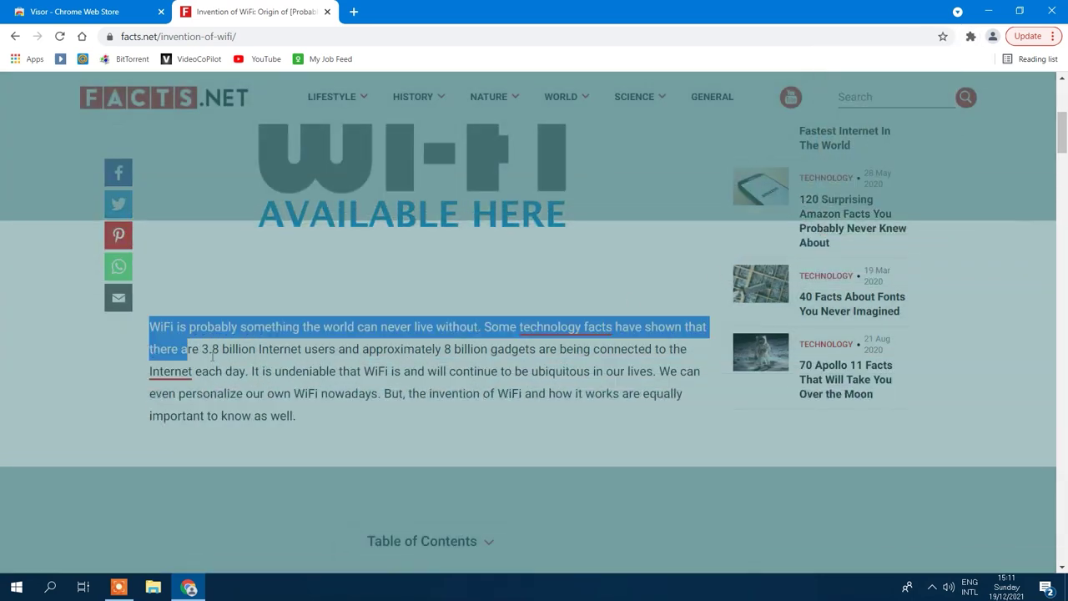
pyautogui.rightClick(307, 382)
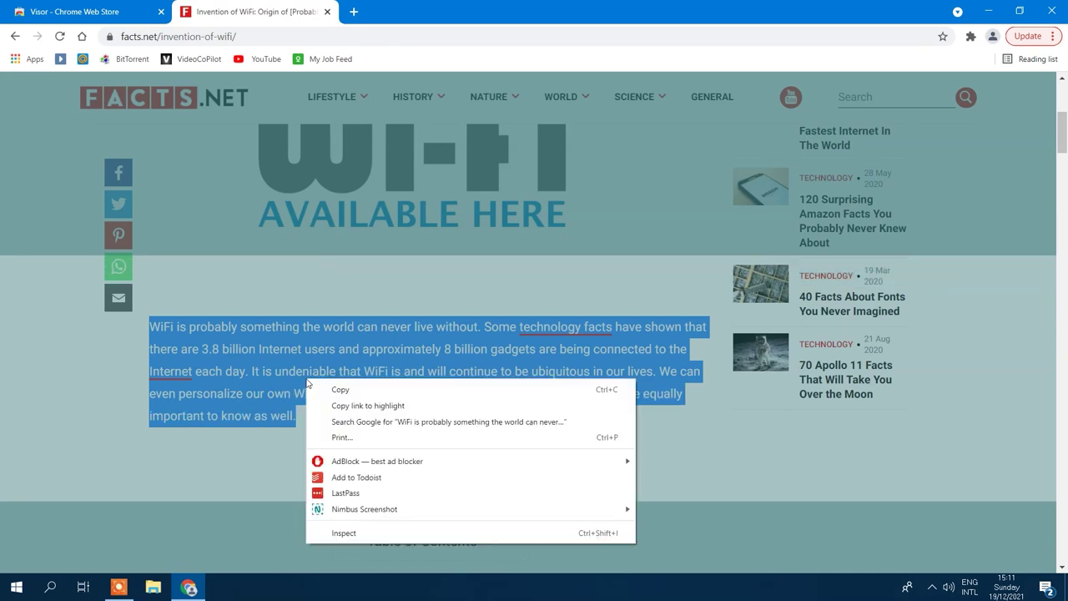
pyautogui.press('Escape')
pyautogui.scroll(-5, 325, 250)
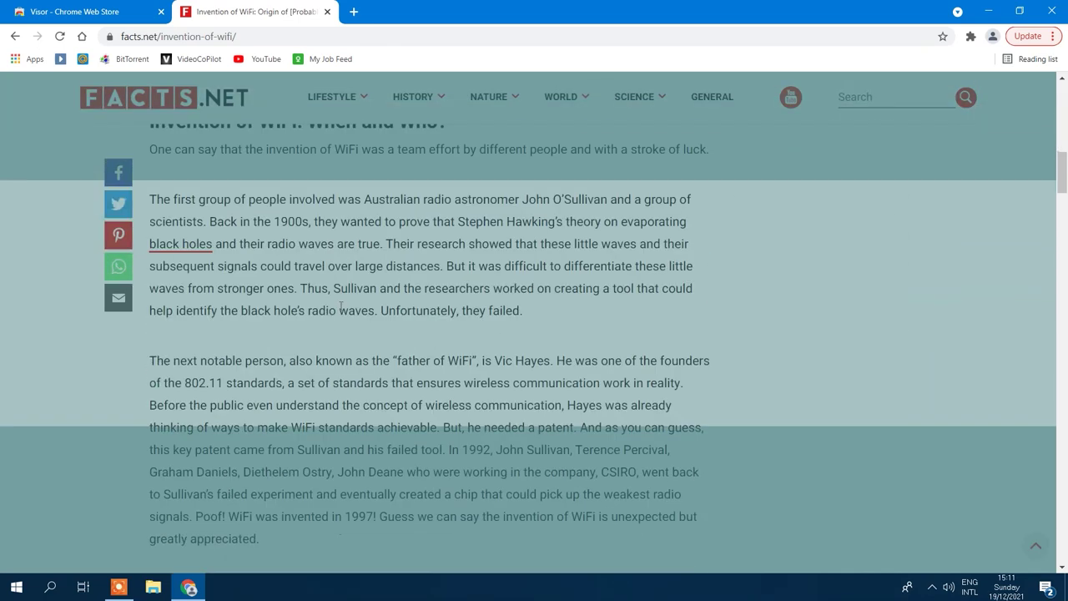
pyautogui.scroll(-1, 340, 312)
pyautogui.scroll(1, 793, 125)
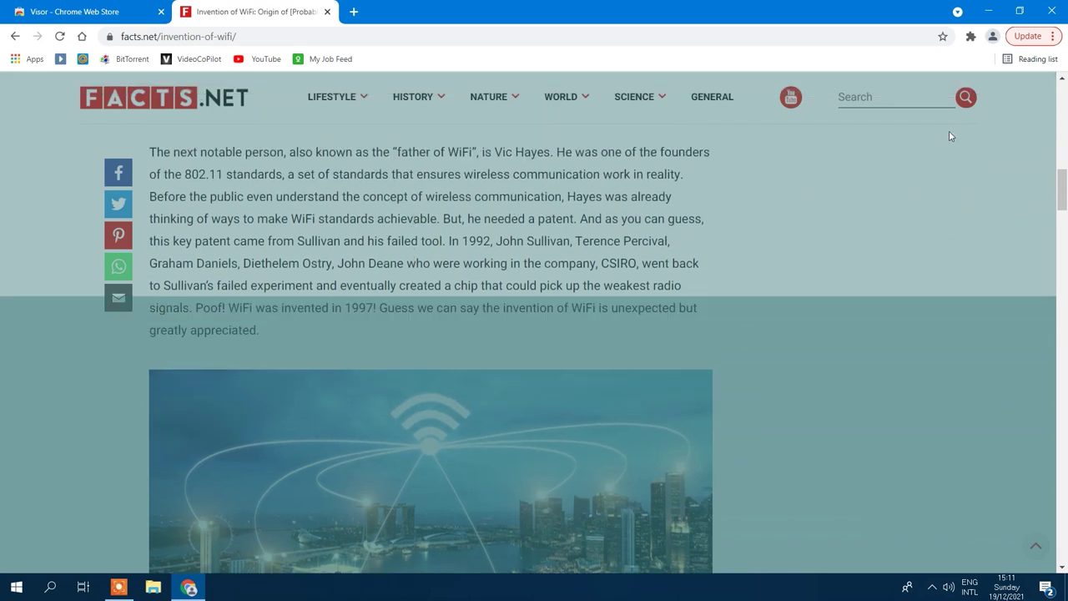
# Step: Set Visor's tint red, green and blue to 0, adjusting opacity and reading band height
pyautogui.click(972, 35)
pyautogui.scroll(-1, 814, 367)
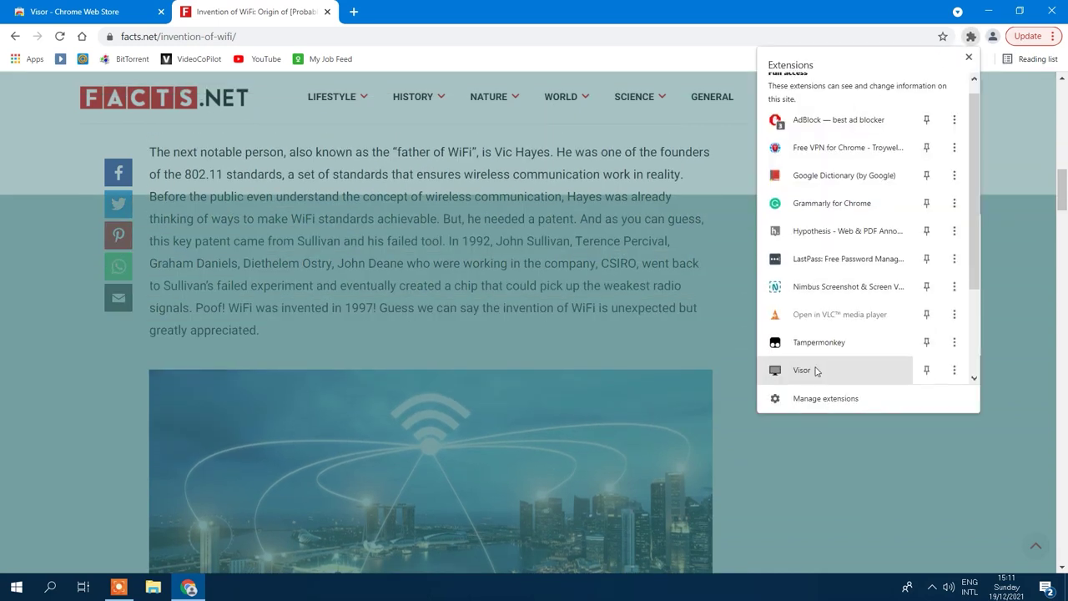
pyautogui.click(817, 371)
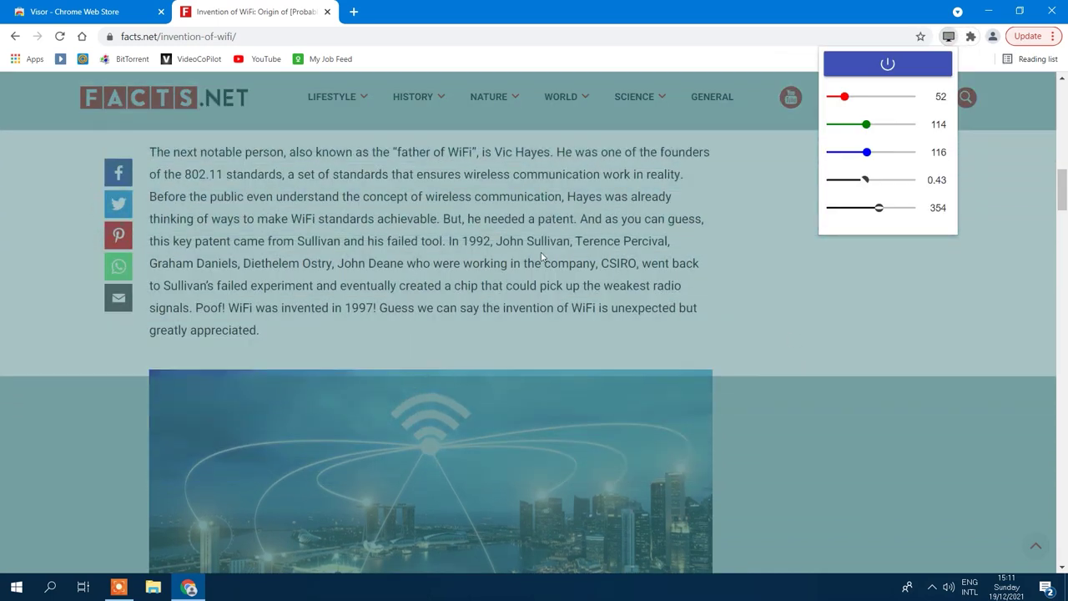
pyautogui.moveTo(880, 208)
pyautogui.mouseDown()
pyautogui.moveTo(836, 180)
pyautogui.moveTo(851, 191)
pyautogui.mouseUp()
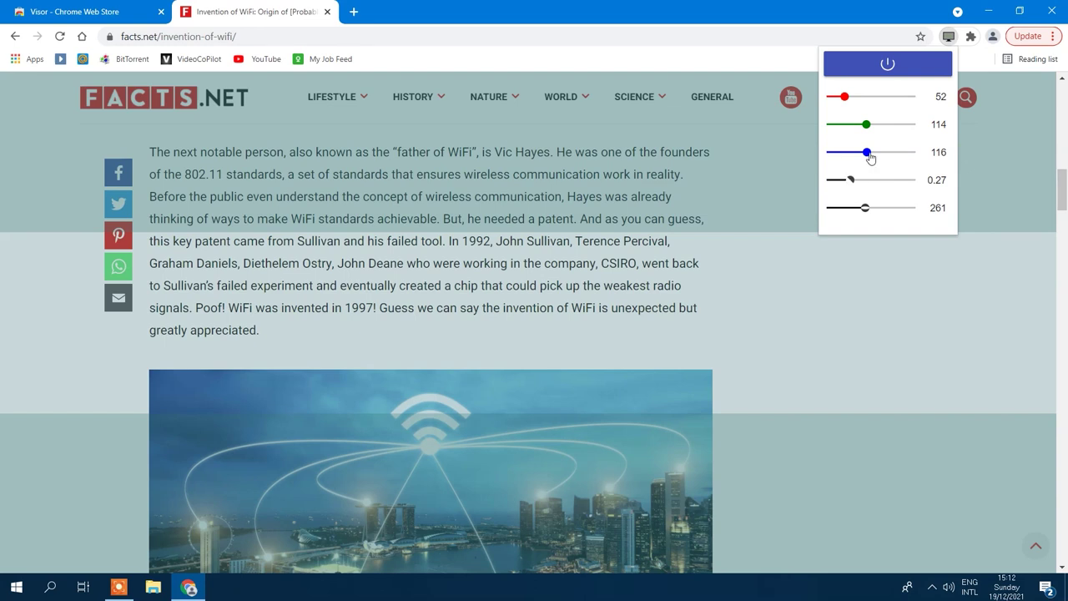
pyautogui.moveTo(835, 155)
pyautogui.mouseDown()
pyautogui.moveTo(885, 162)
pyautogui.moveTo(843, 129)
pyautogui.moveTo(872, 129)
pyautogui.moveTo(882, 98)
pyautogui.moveTo(842, 110)
pyautogui.mouseUp()
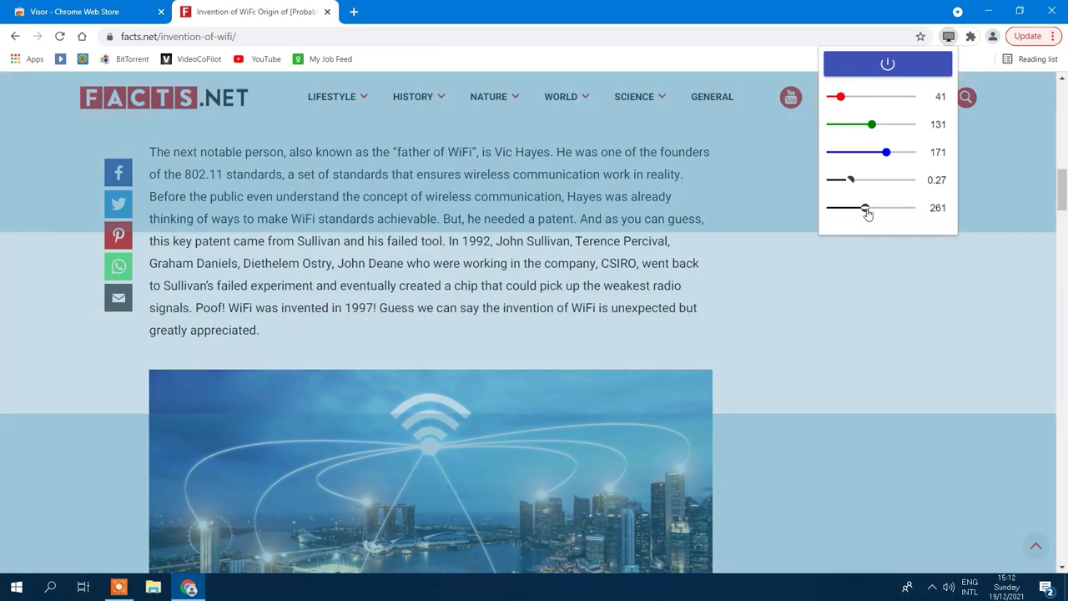
pyautogui.moveTo(867, 213)
pyautogui.mouseDown()
pyautogui.moveTo(902, 208)
pyautogui.moveTo(837, 181)
pyautogui.moveTo(881, 179)
pyautogui.moveTo(822, 153)
pyautogui.mouseUp()
pyautogui.moveTo(871, 125)
pyautogui.mouseDown()
pyautogui.moveTo(822, 126)
pyautogui.moveTo(795, 97)
pyautogui.mouseUp()
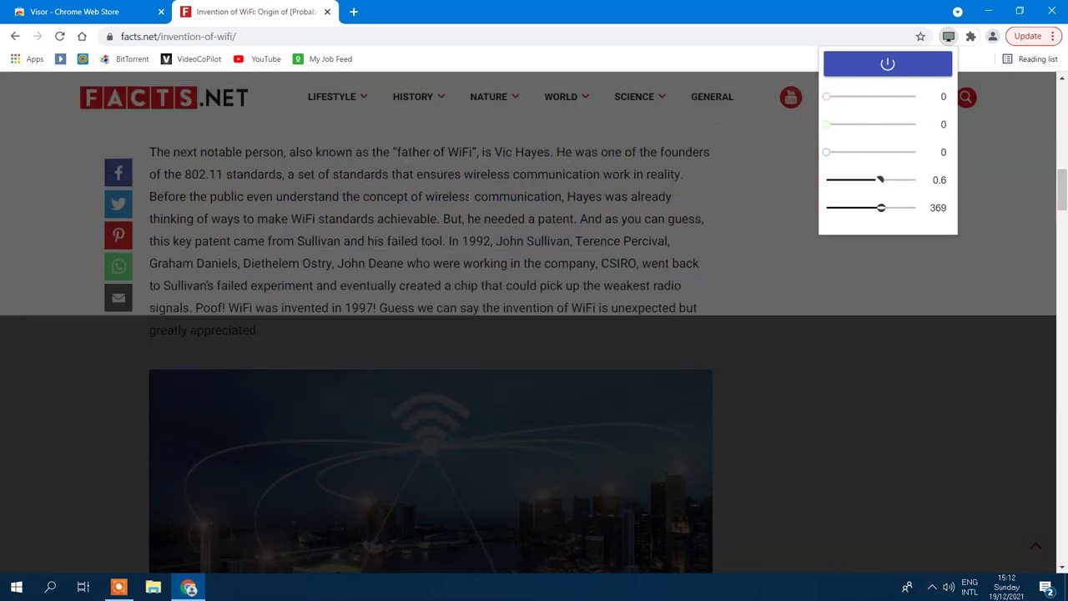
pyautogui.scroll(-2, 453, 298)
pyautogui.scroll(-3, 451, 351)
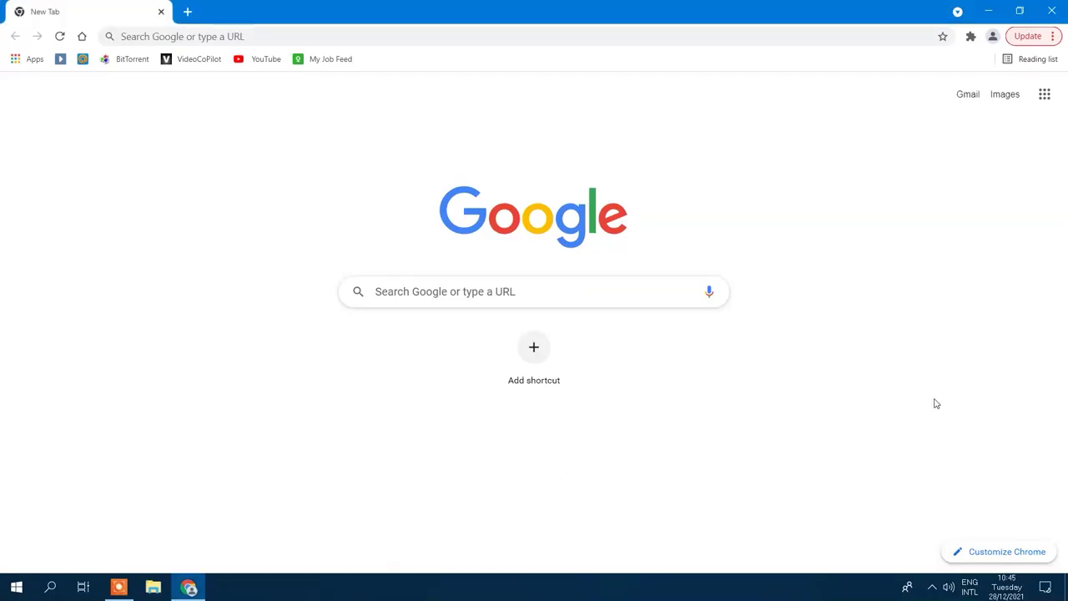
# Step: Search for the Voice In extension and add Voice In Voice Typing to Chrome
pyautogui.click(579, 298)
pyautogui.write('oicei')
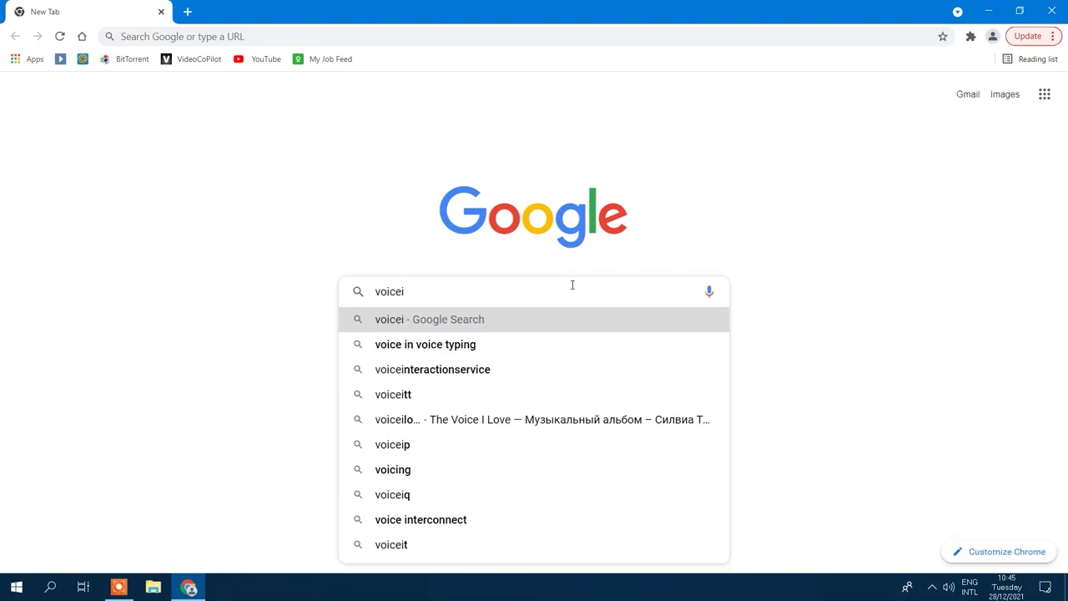
pyautogui.write('n extension')
pyautogui.press('Return')
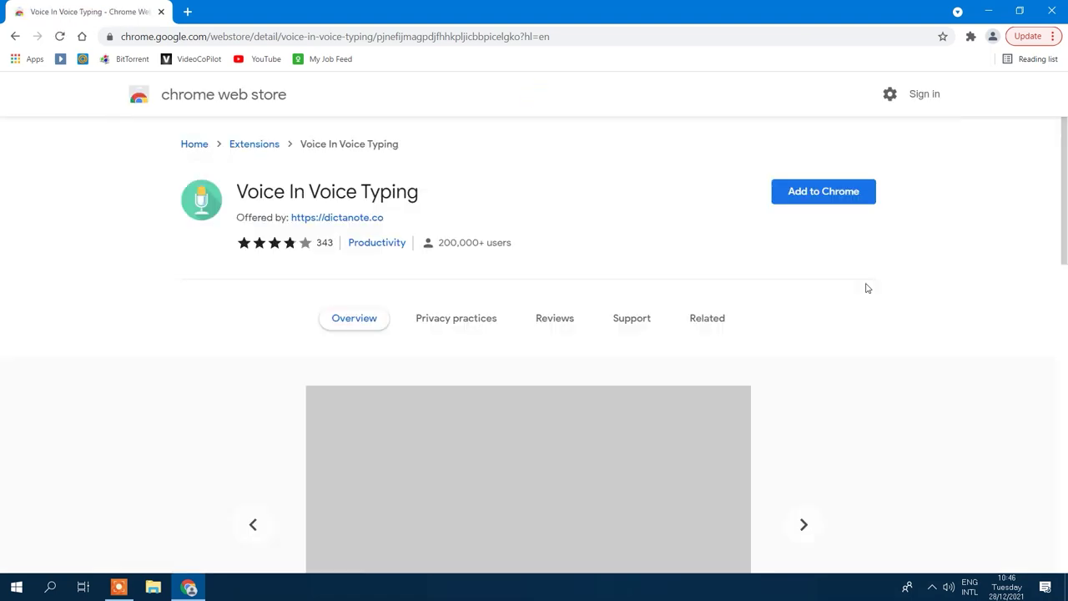
pyautogui.click(845, 201)
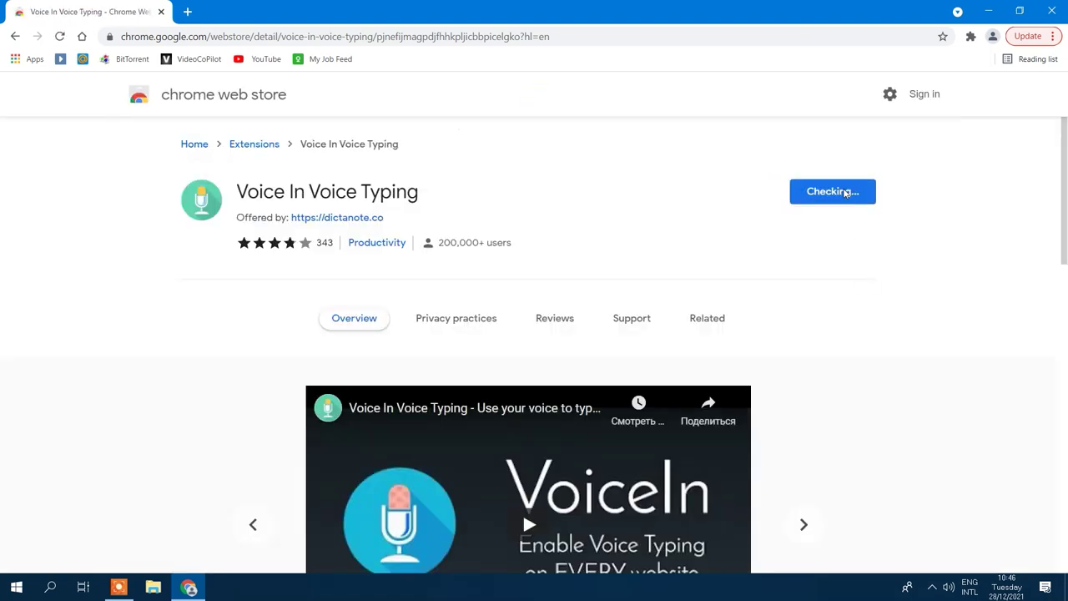
pyautogui.click(567, 168)
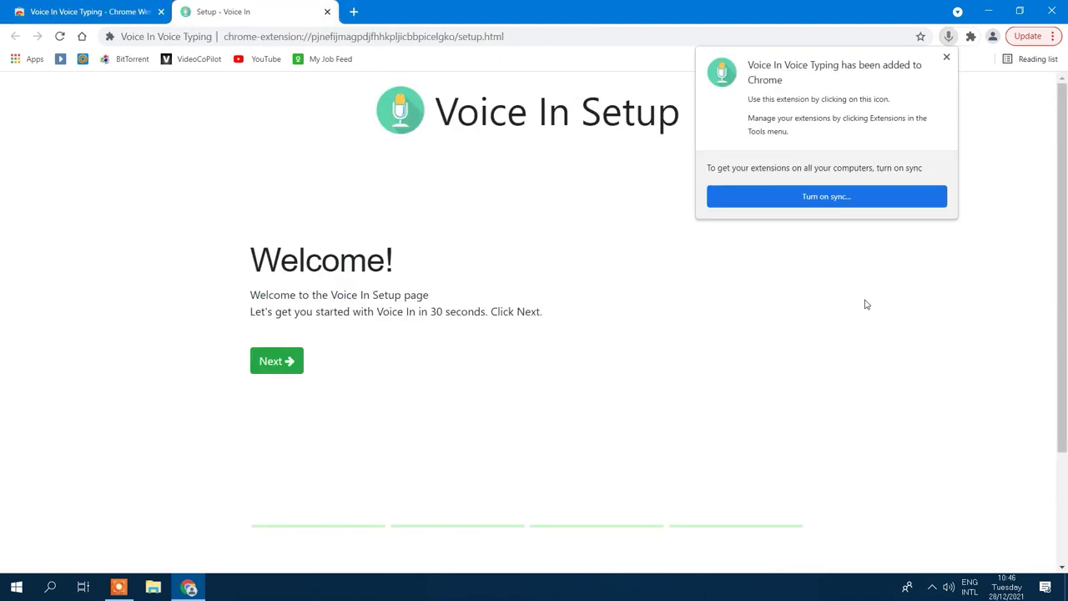
# Step: Advance the Voice In setup and grant it microphone access
pyautogui.click(945, 58)
pyautogui.click(283, 367)
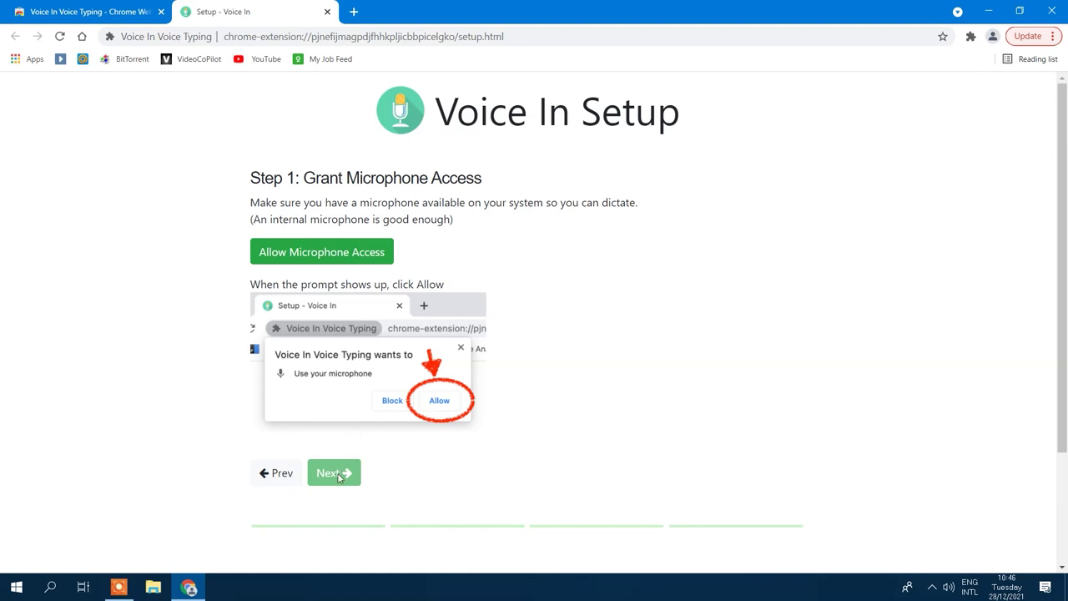
pyautogui.click(317, 260)
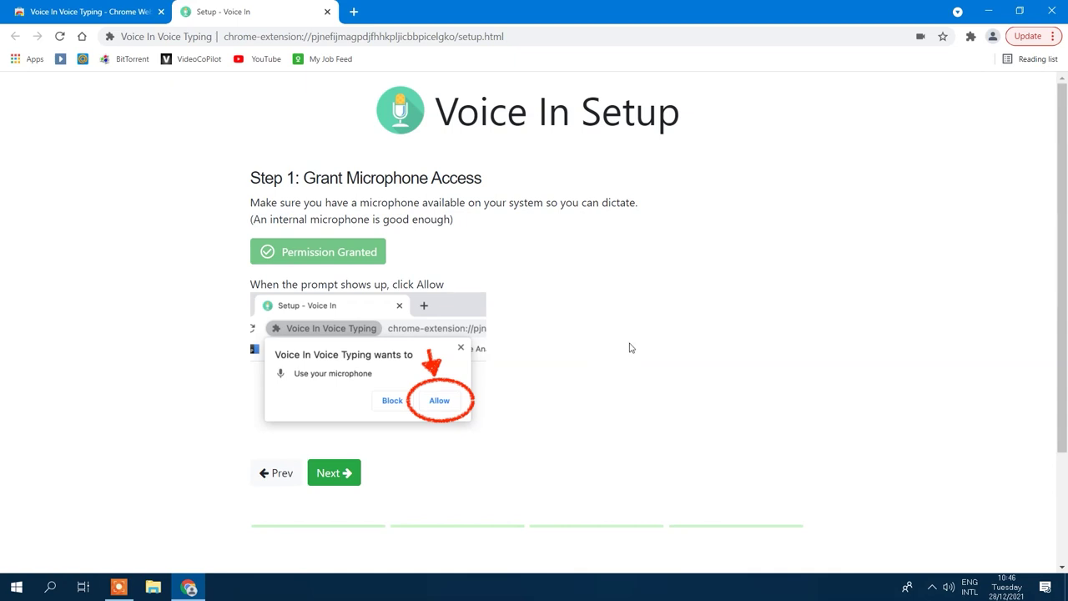
# Step: Pin Voice In to the Chrome toolbar
pyautogui.click(971, 37)
pyautogui.scroll(-5, 868, 250)
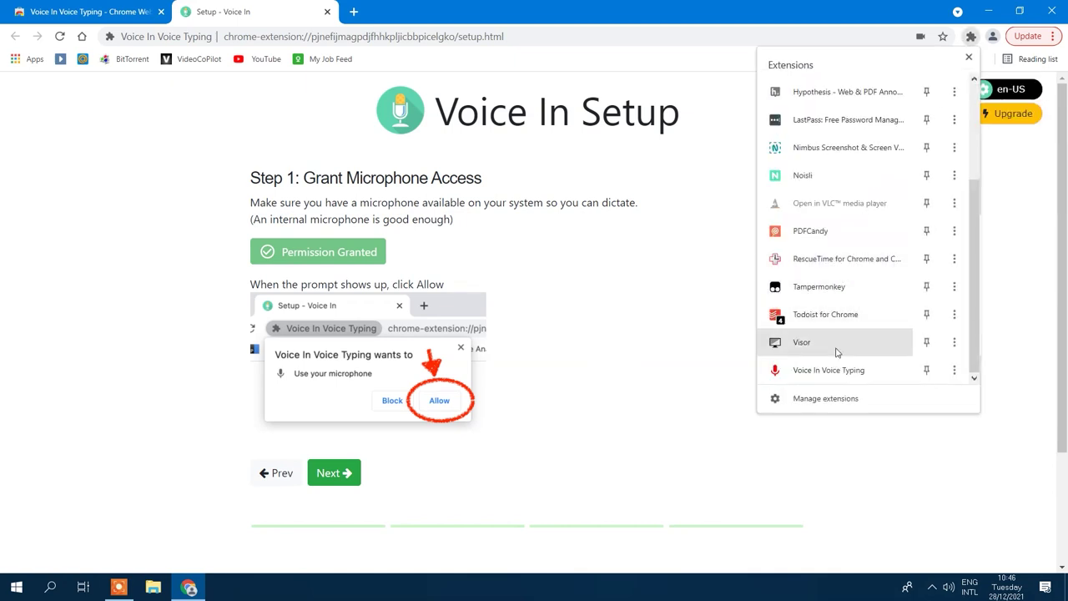
pyautogui.click(927, 371)
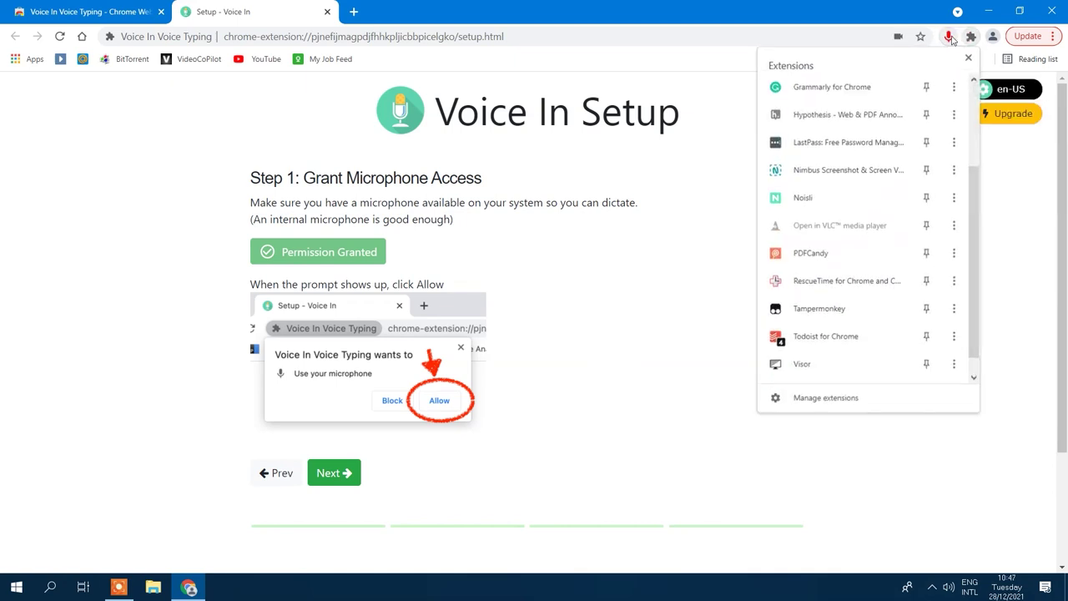
pyautogui.click(971, 37)
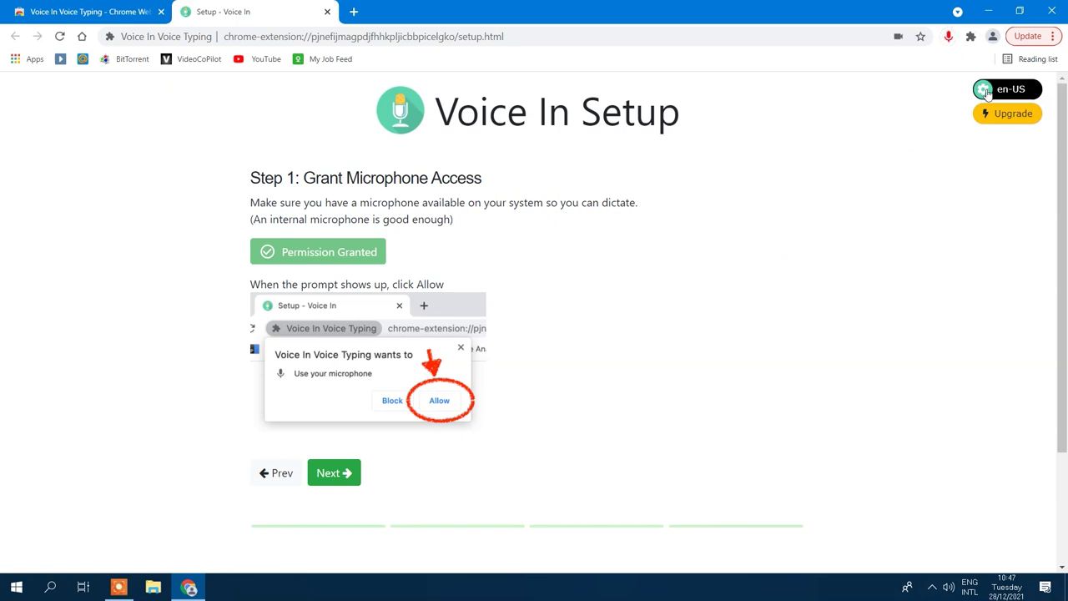
# Step: Open Voice In's full options page from its en-US dictation badge
pyautogui.click(986, 91)
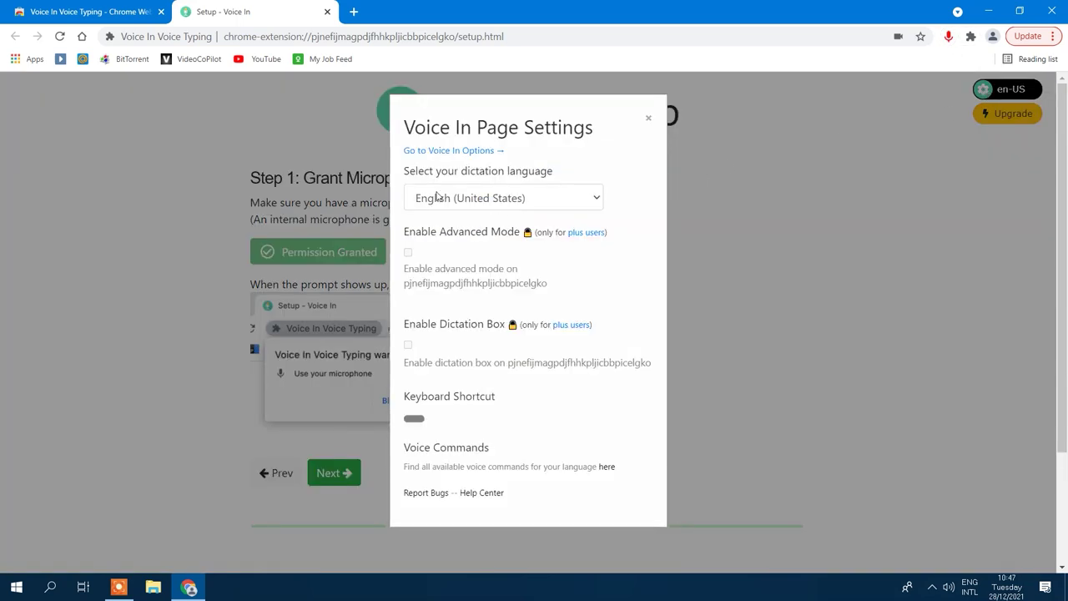
pyautogui.scroll(-2, 453, 359)
pyautogui.scroll(2, 454, 342)
pyautogui.click(473, 152)
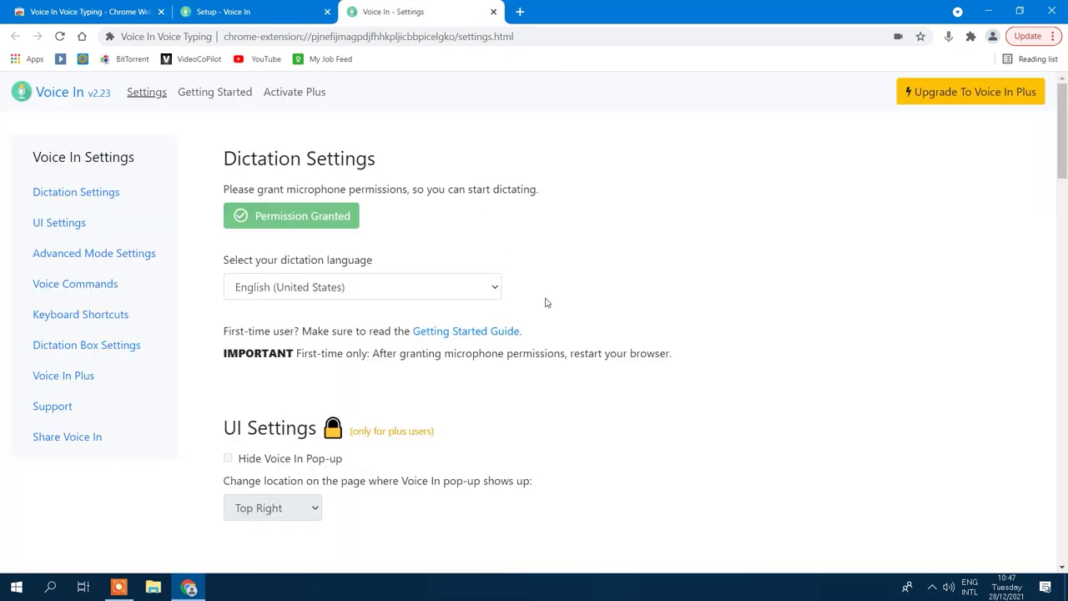
# Step: Scroll down through Voice In's settings page
pyautogui.scroll(-2, 544, 331)
pyautogui.scroll(-3, 544, 331)
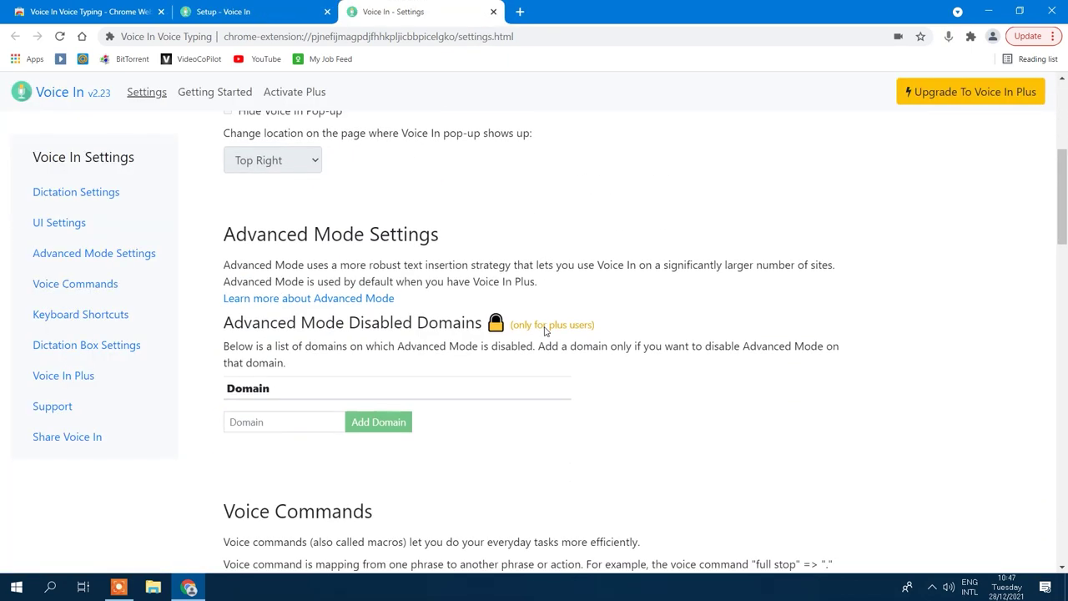
pyautogui.scroll(-3, 545, 332)
pyautogui.scroll(-3, 545, 333)
pyautogui.scroll(-2, 545, 332)
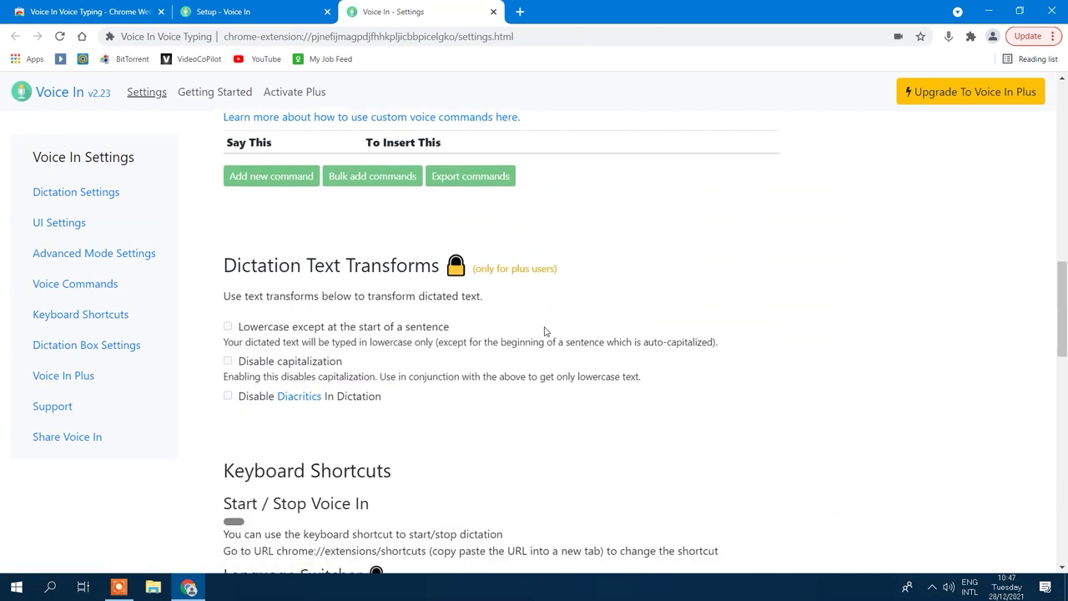
pyautogui.scroll(-2, 545, 332)
pyautogui.scroll(-2, 544, 331)
pyautogui.scroll(-1, 544, 331)
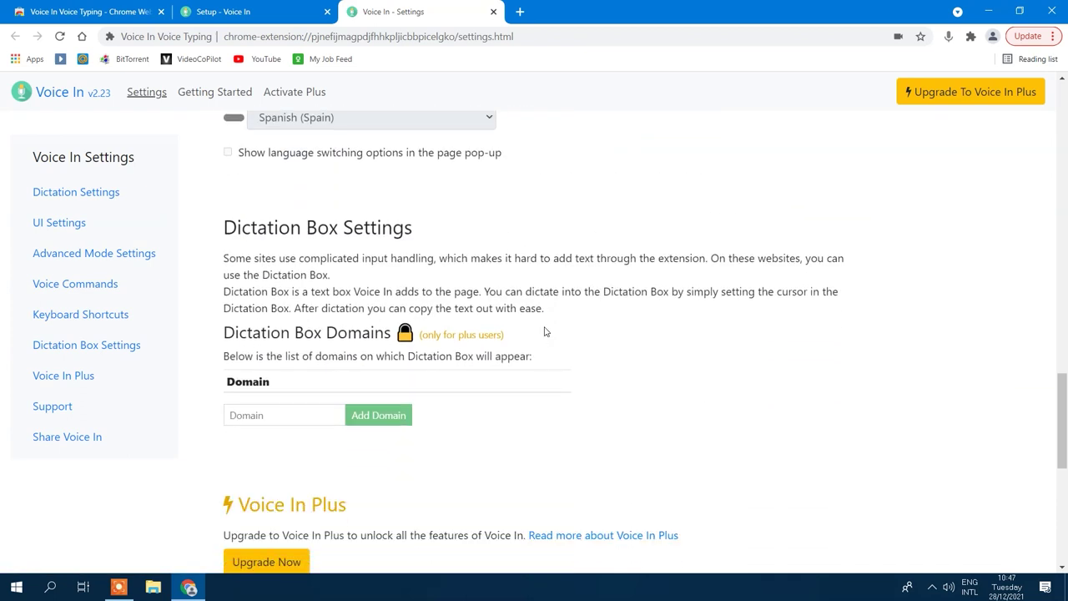
pyautogui.scroll(-3, 544, 331)
pyautogui.scroll(-1, 544, 332)
pyautogui.scroll(-3, 544, 331)
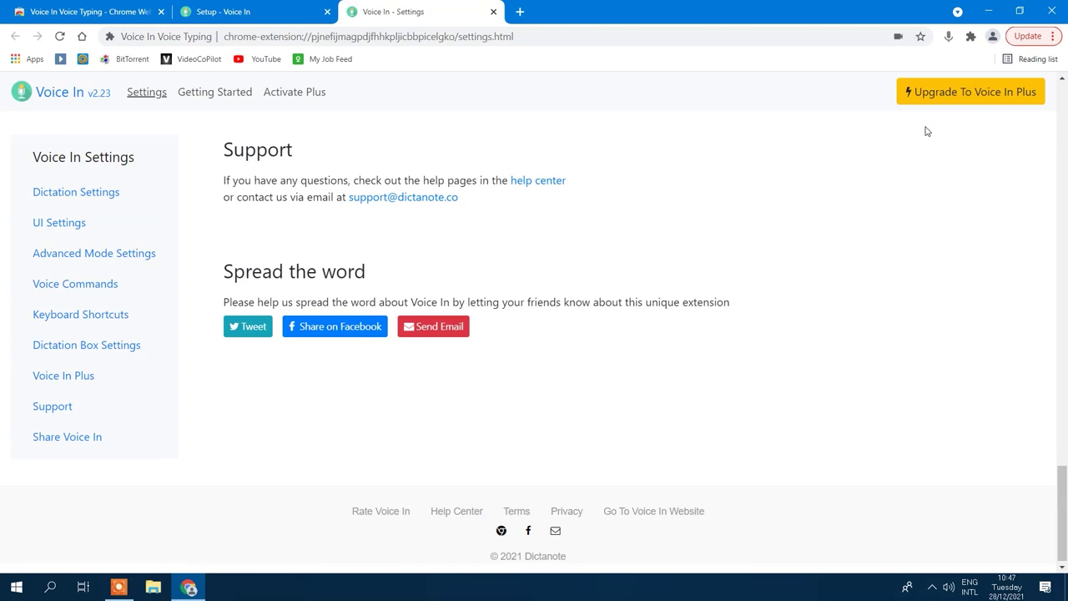
# Step: Browse the Voice In Plus features, including Advanced Mode, Language Switcher and Dictation Box
pyautogui.click(981, 94)
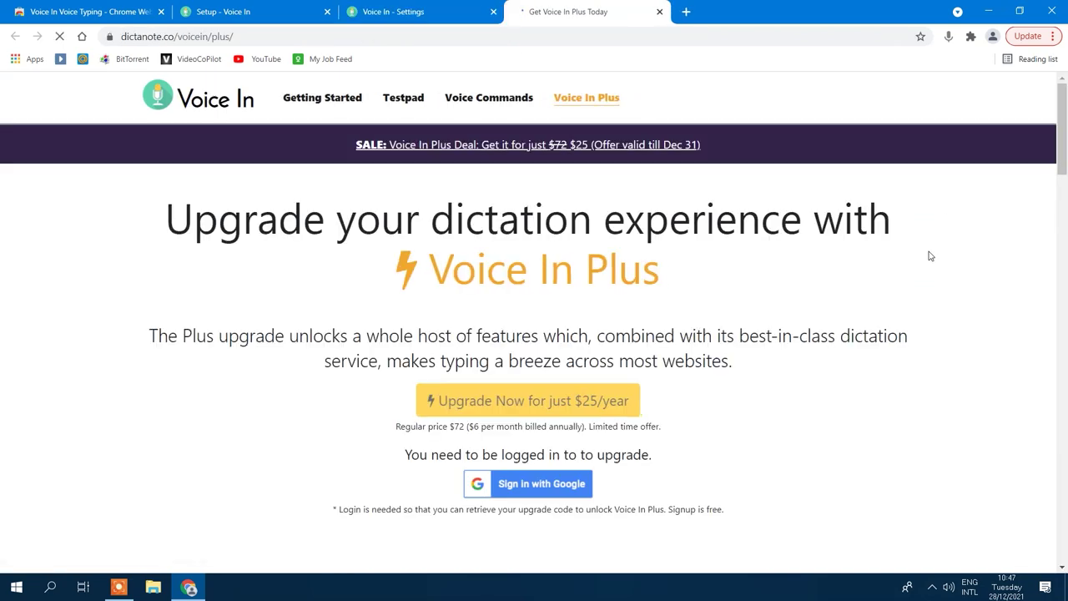
pyautogui.scroll(-1, 735, 274)
pyautogui.scroll(-4, 738, 272)
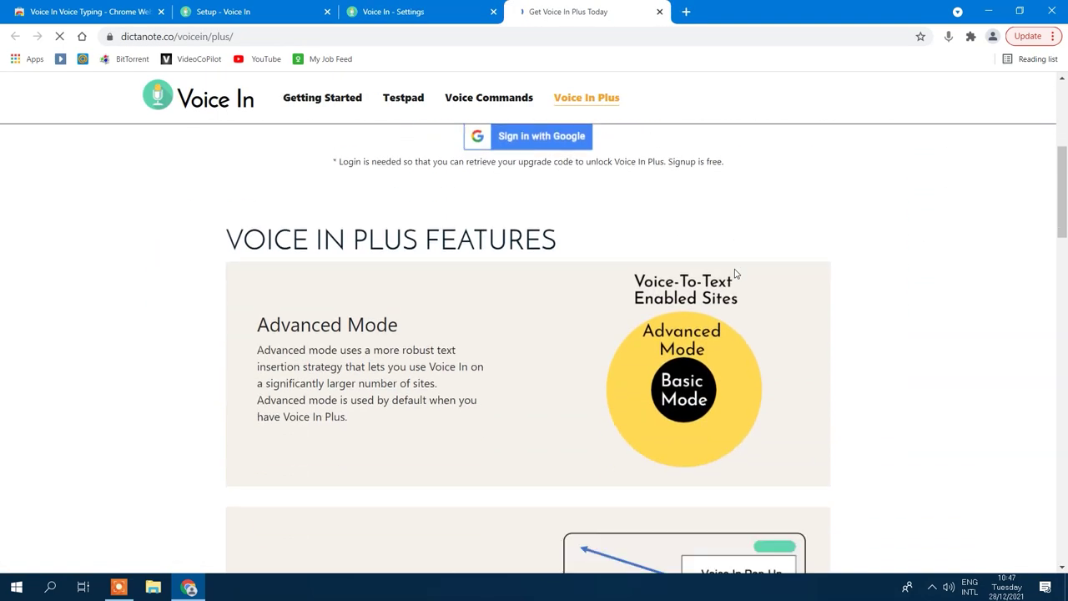
pyautogui.scroll(-5, 830, 279)
pyautogui.scroll(-4, 879, 277)
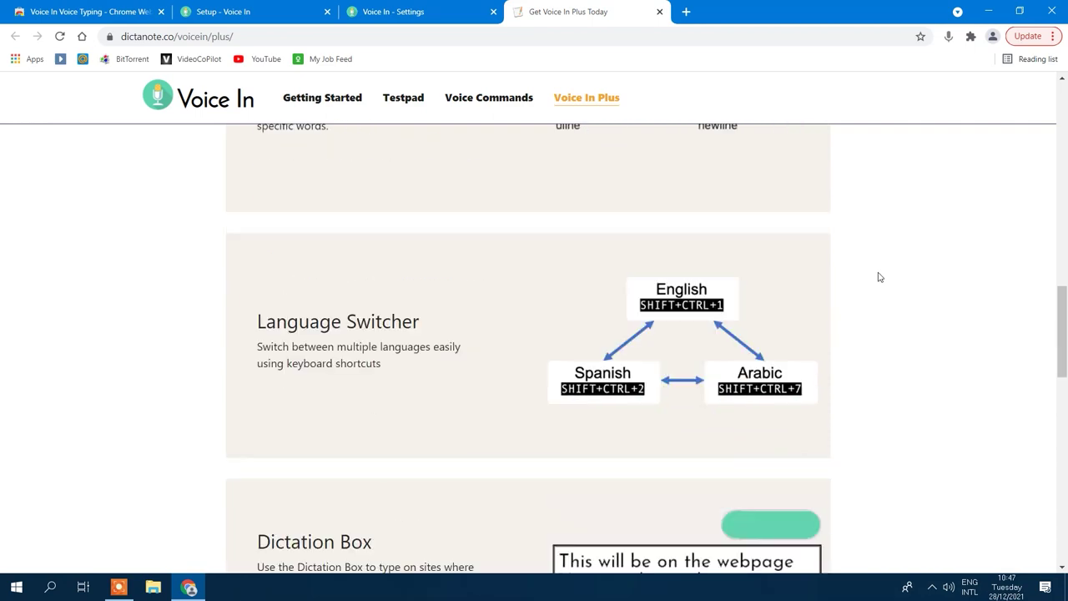
pyautogui.scroll(-4, 879, 277)
pyautogui.scroll(-3, 878, 277)
pyautogui.scroll(-3, 879, 277)
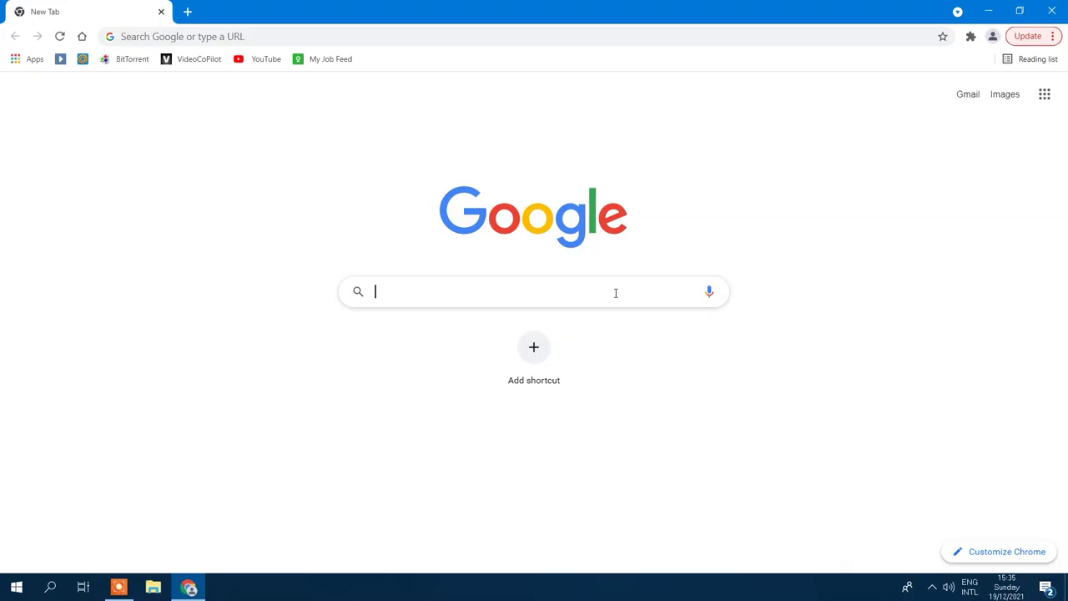
# Step: Search 'noisli ex' and add the Noisli extension from the Chrome Web Store
pyautogui.write('noisli ex')
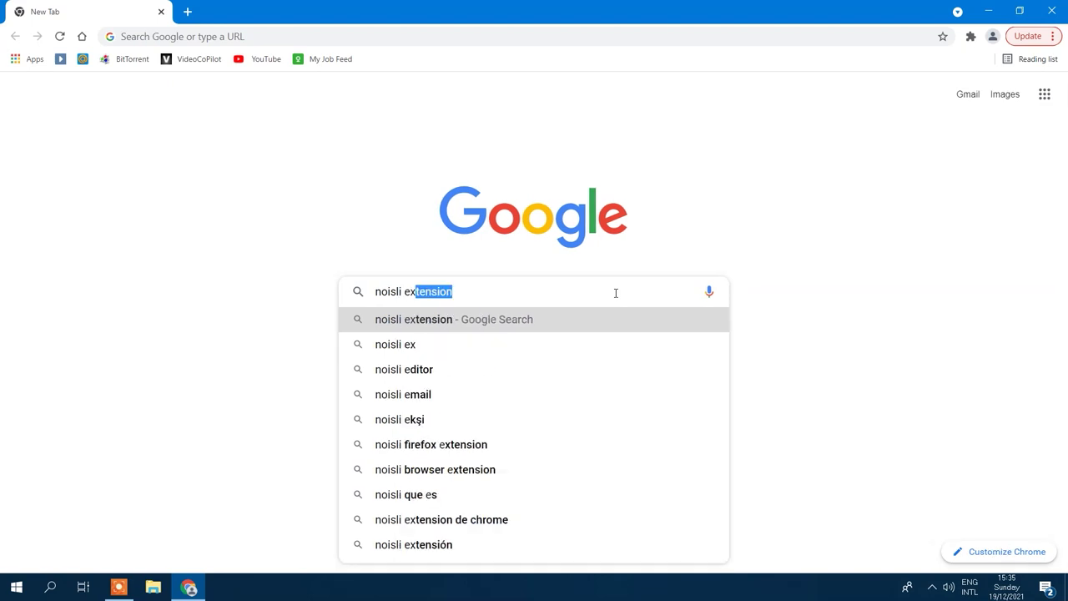
pyautogui.press('Return')
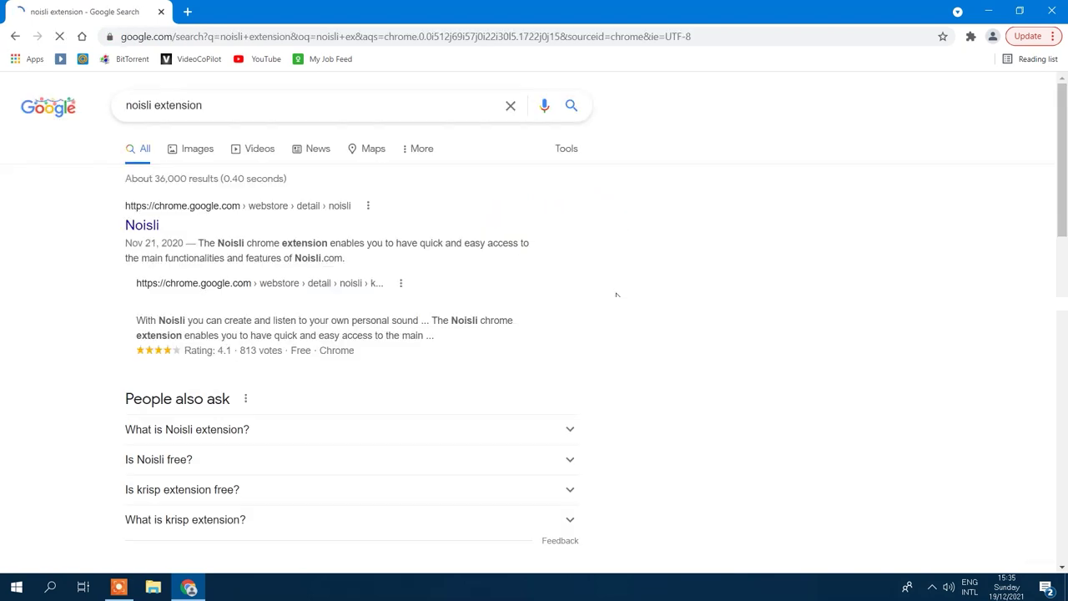
pyautogui.click(155, 224)
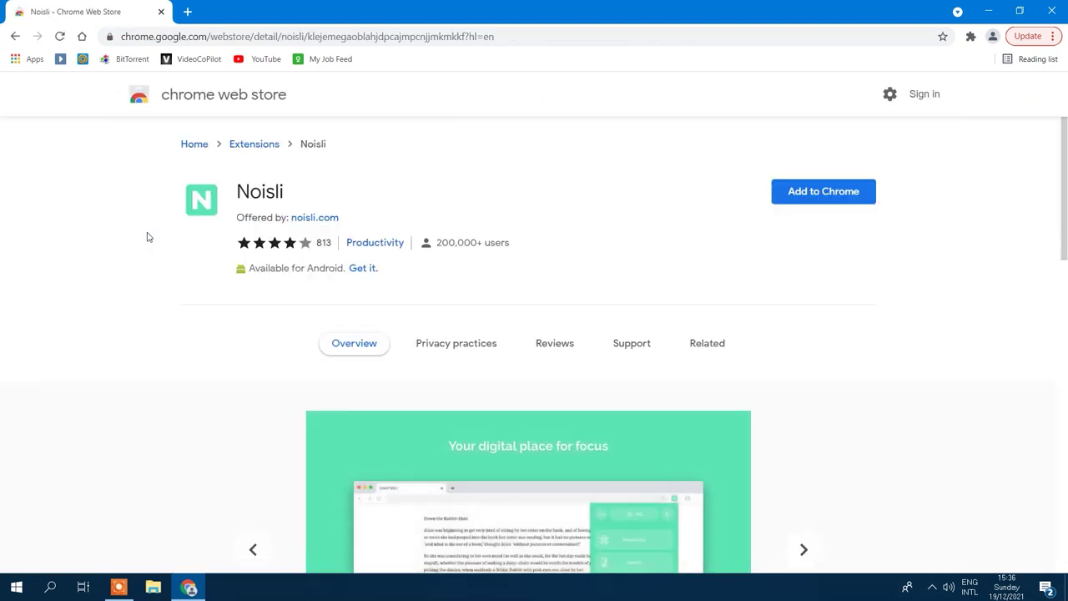
pyautogui.click(807, 201)
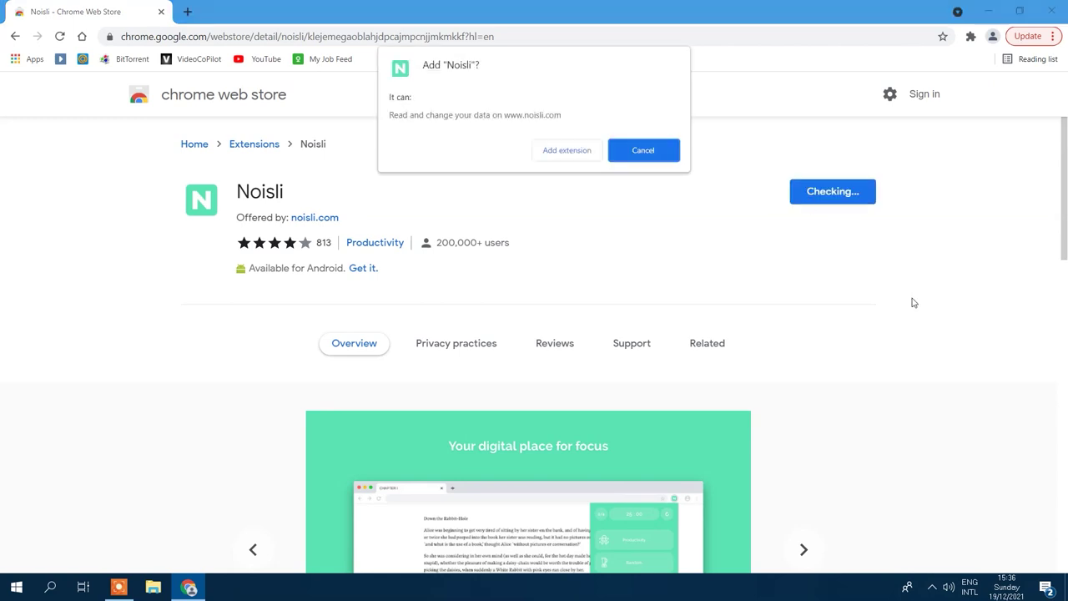
pyautogui.click(555, 154)
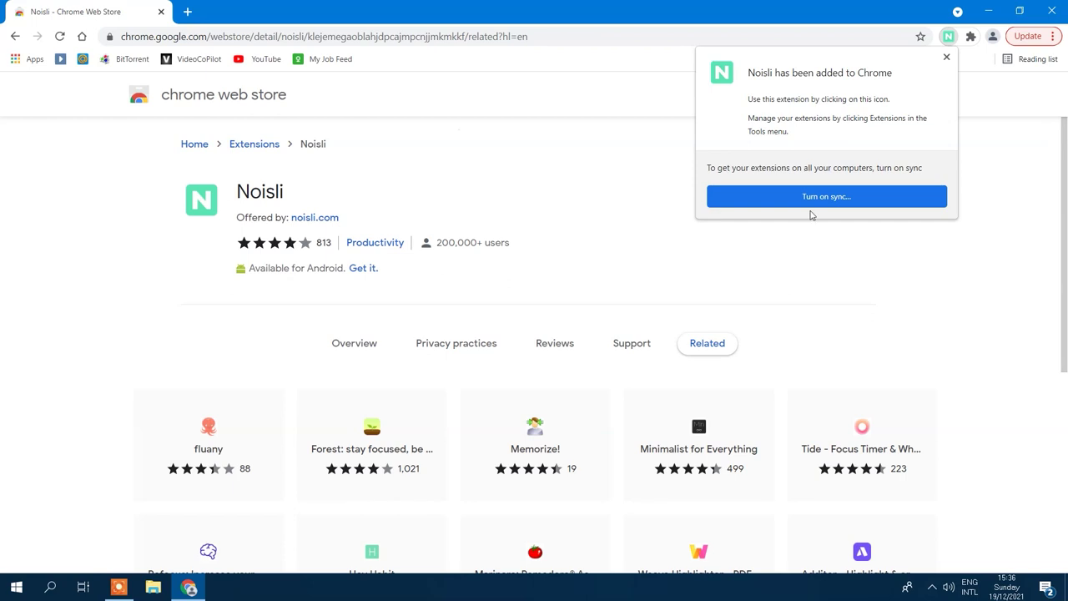
# Step: Launch Noisli from the Extensions menu
pyautogui.click(946, 57)
pyautogui.click(971, 36)
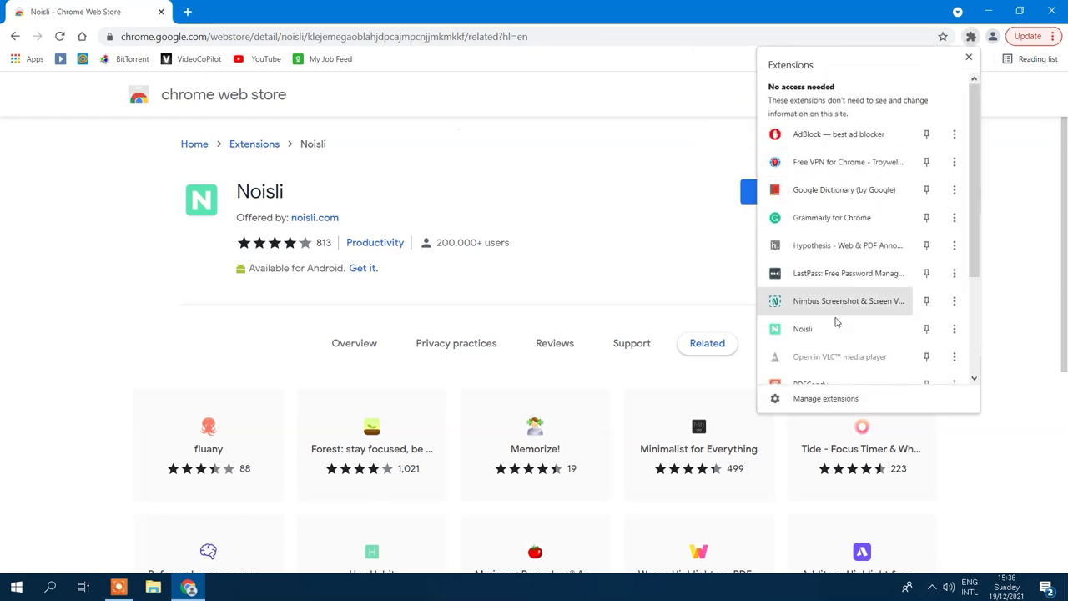
pyautogui.click(775, 331)
# Step: Dismiss the cookie notice and finish the Noisli welcome tutorial
pyautogui.click(852, 549)
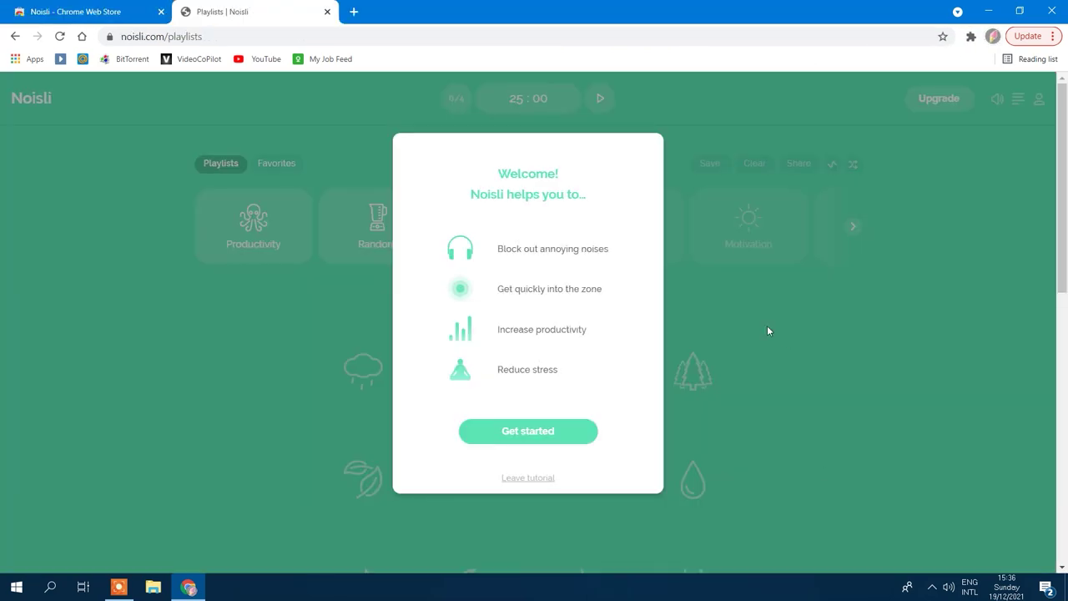
pyautogui.click(553, 429)
pyautogui.click(536, 439)
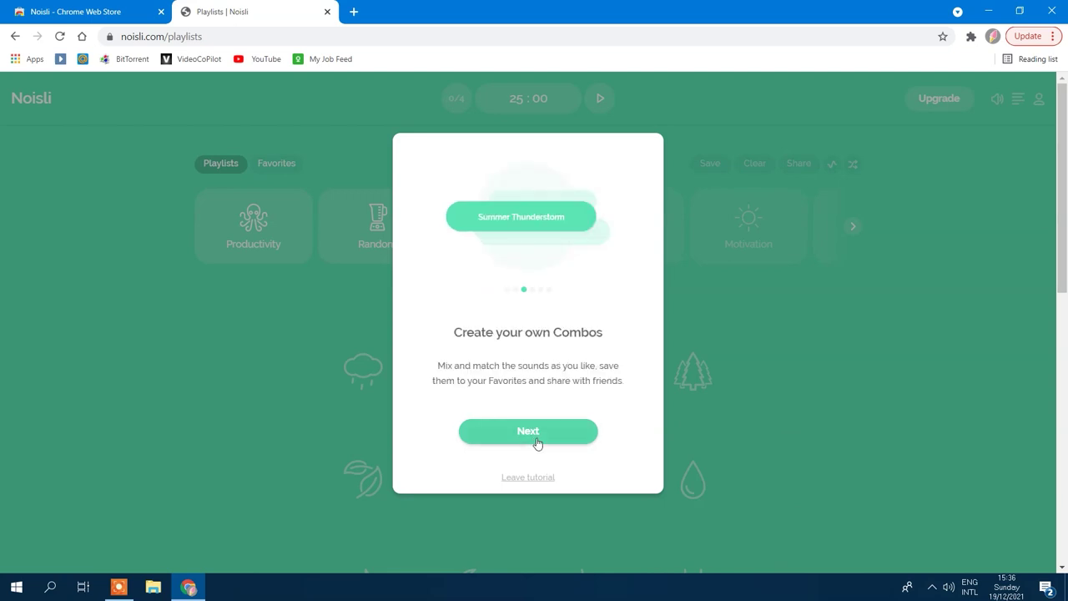
pyautogui.click(537, 439)
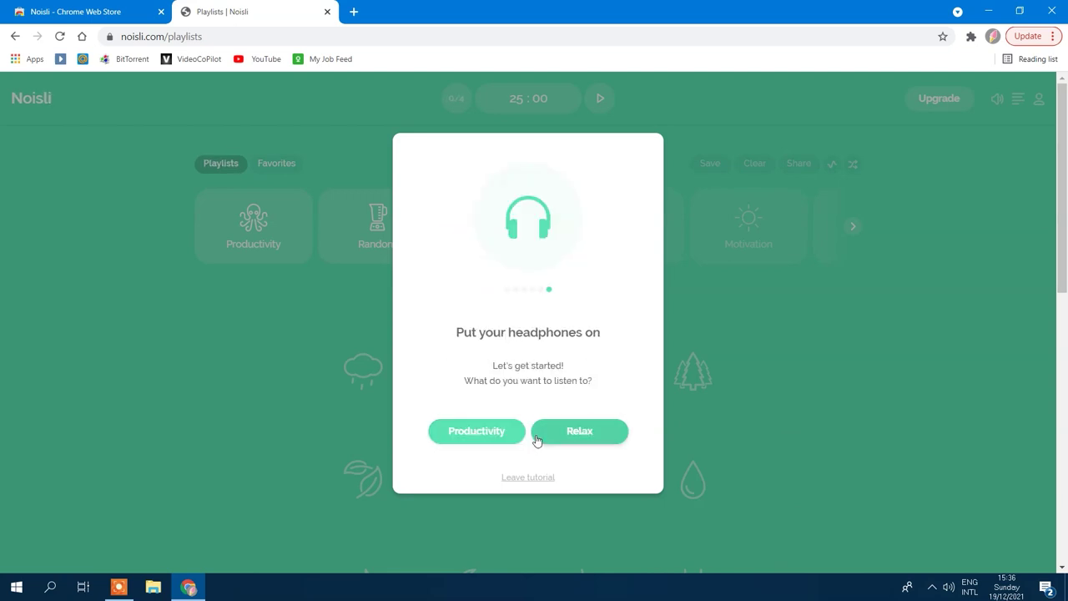
pyautogui.click(539, 478)
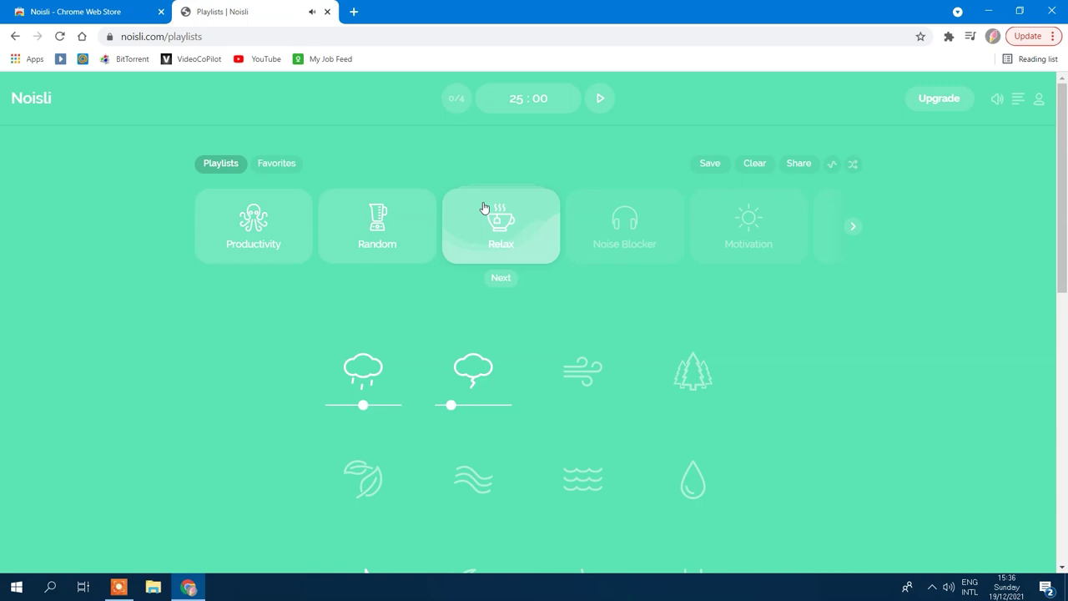
# Step: Try the Productivity, Random and Relax playlists
pyautogui.click(268, 239)
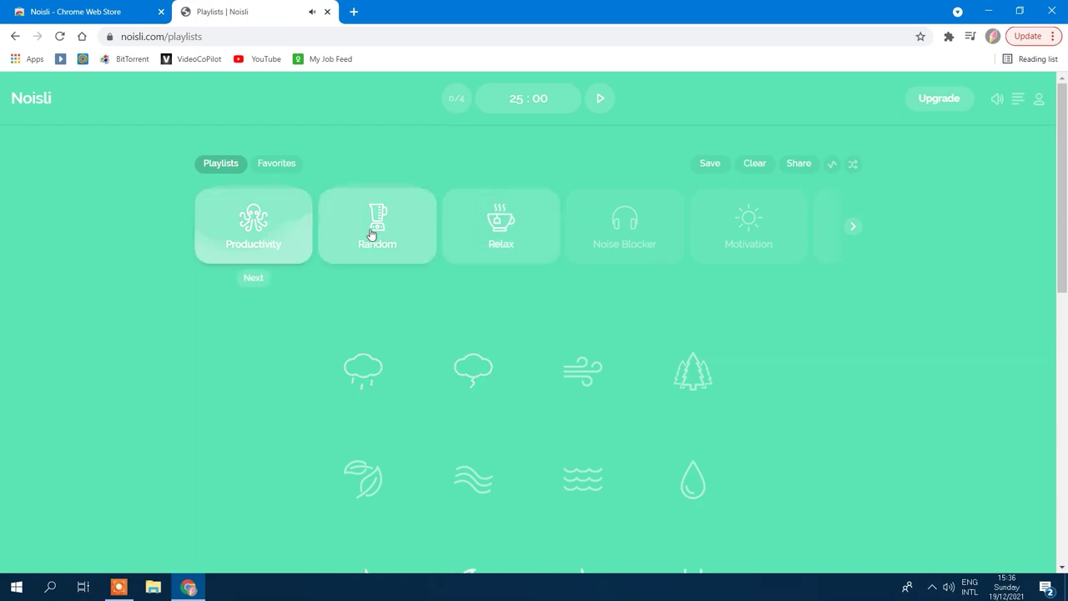
pyautogui.click(372, 235)
pyautogui.click(534, 238)
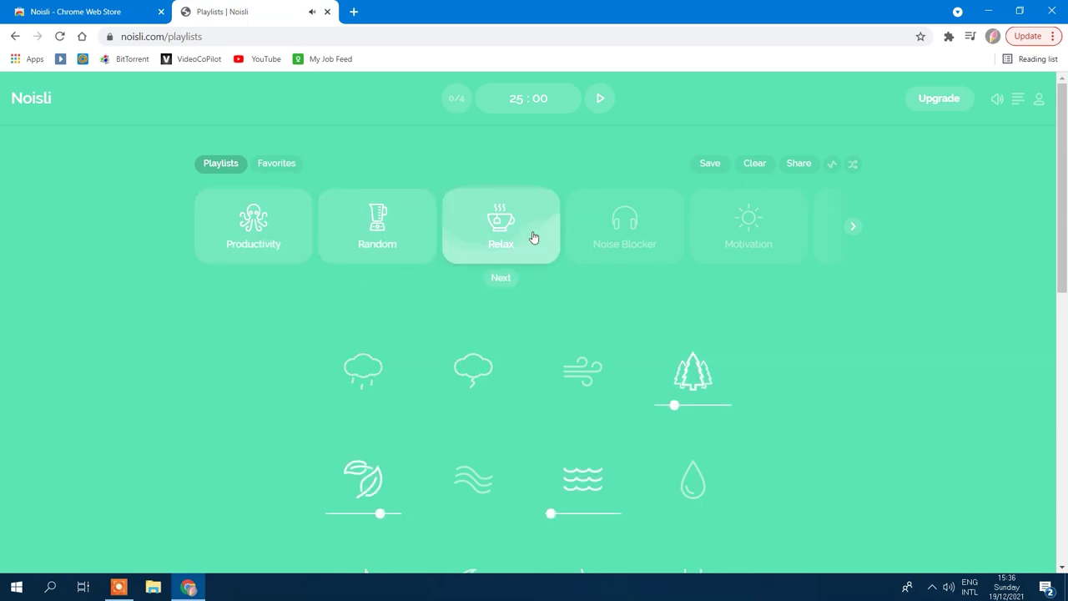
pyautogui.scroll(-1, 397, 388)
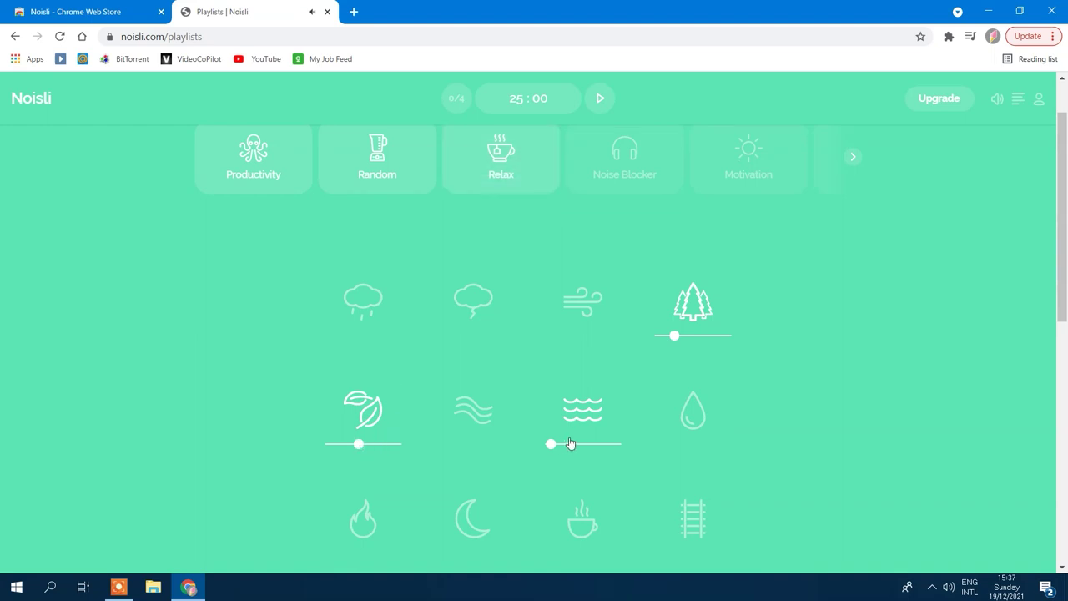
# Step: Mix in louder waves plus pink noise and fan sounds
pyautogui.moveTo(573, 443); pyautogui.dragTo(595, 443)
pyautogui.scroll(-4, 693, 350)
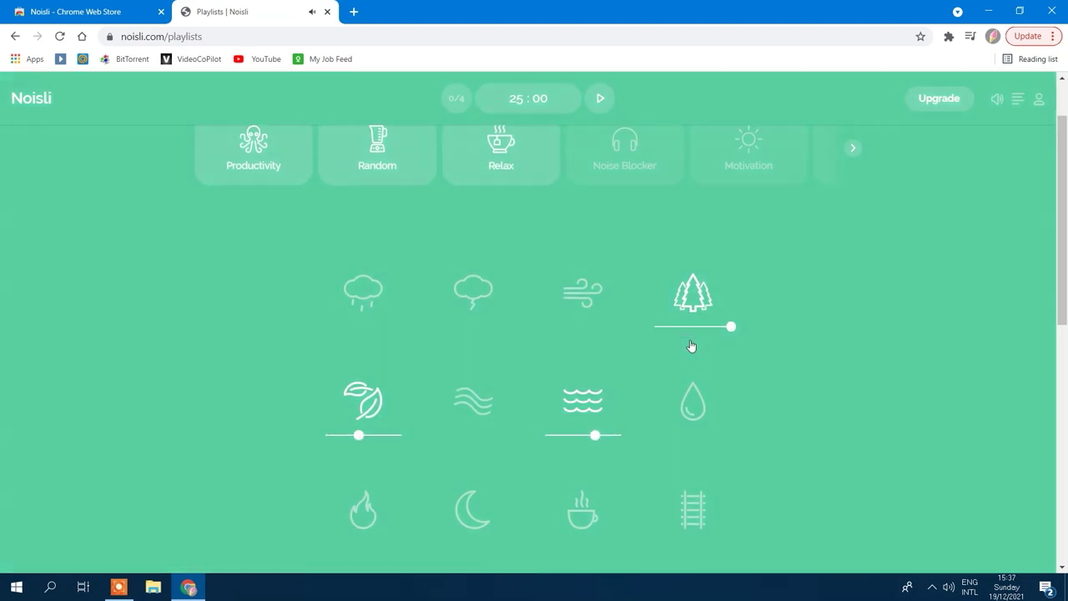
pyautogui.click(594, 357)
pyautogui.moveTo(580, 391); pyautogui.dragTo(593, 386)
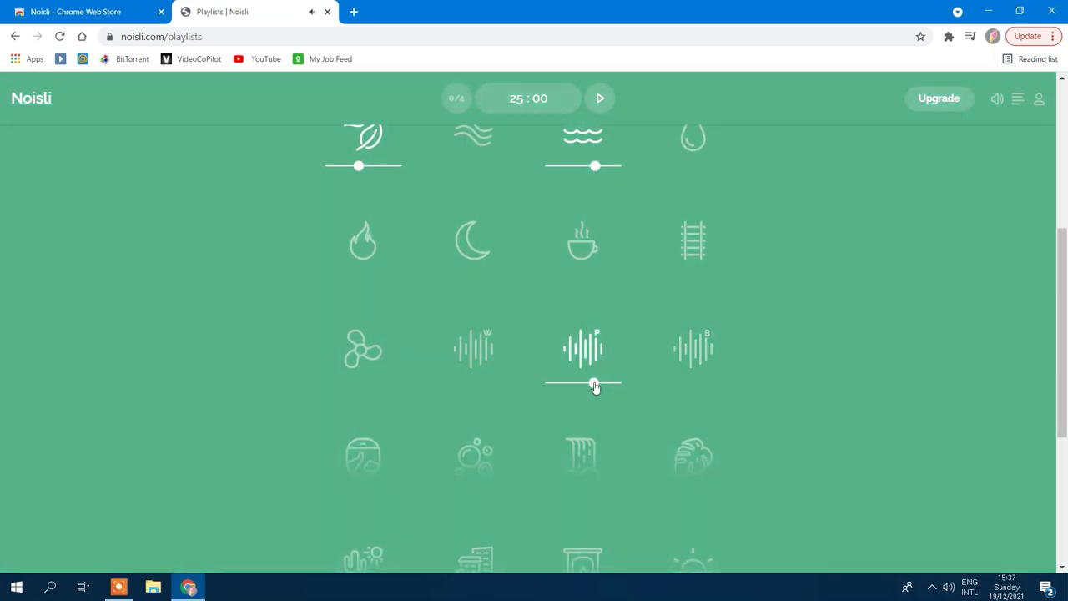
pyautogui.scroll(-2, 749, 367)
pyautogui.scroll(4, 453, 404)
pyautogui.click(363, 468)
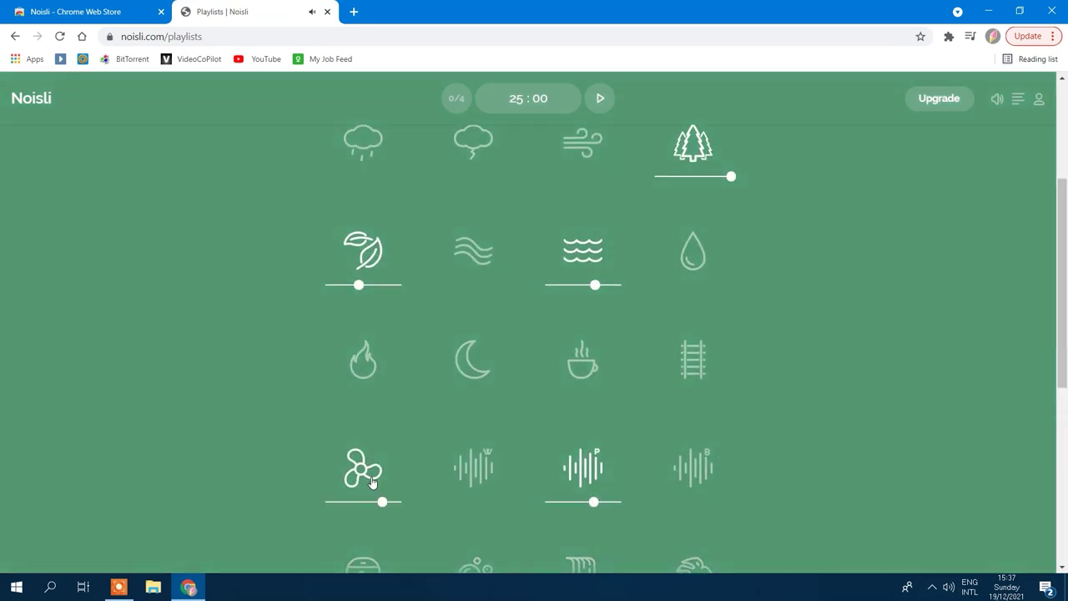
pyautogui.moveTo(359, 502); pyautogui.dragTo(388, 501)
# Step: Reselect the Relax playlist, skip to its next mix, and start the 25:00 timer
pyautogui.scroll(2, 379, 311)
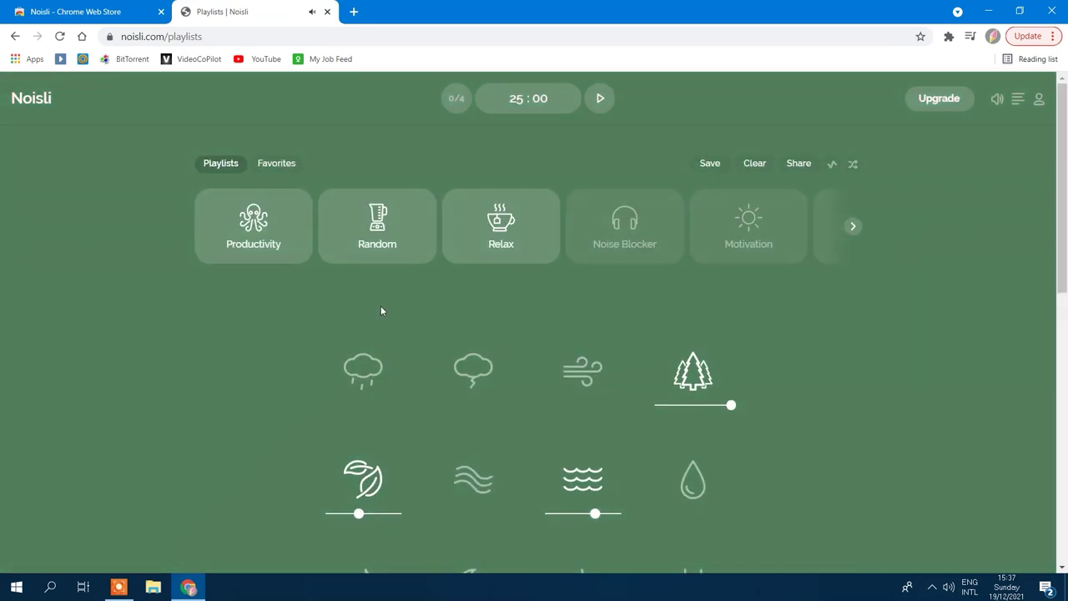
pyautogui.click(380, 227)
pyautogui.click(515, 234)
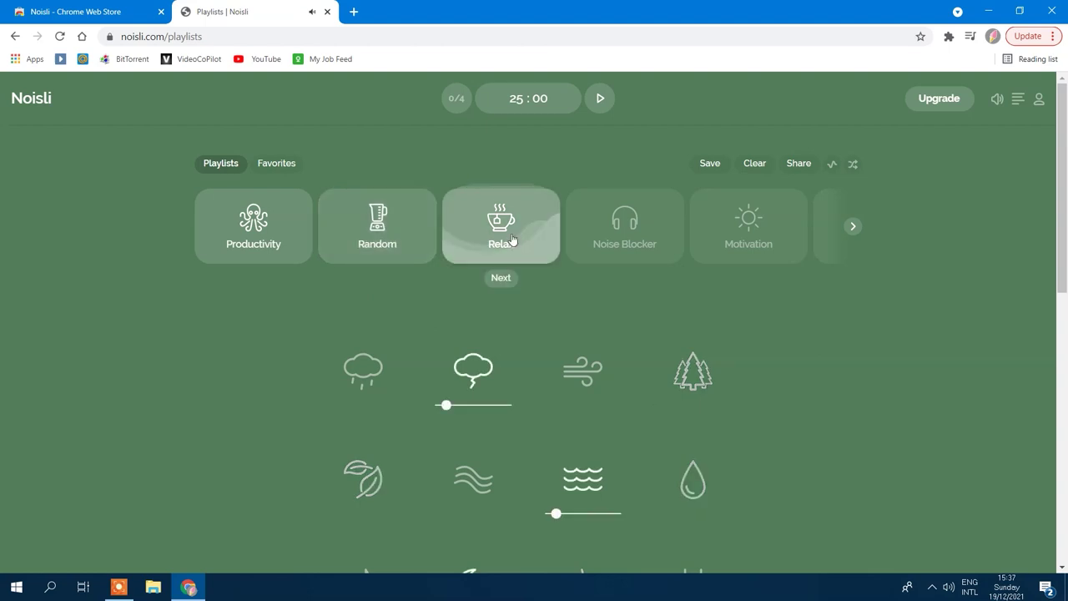
pyautogui.click(501, 279)
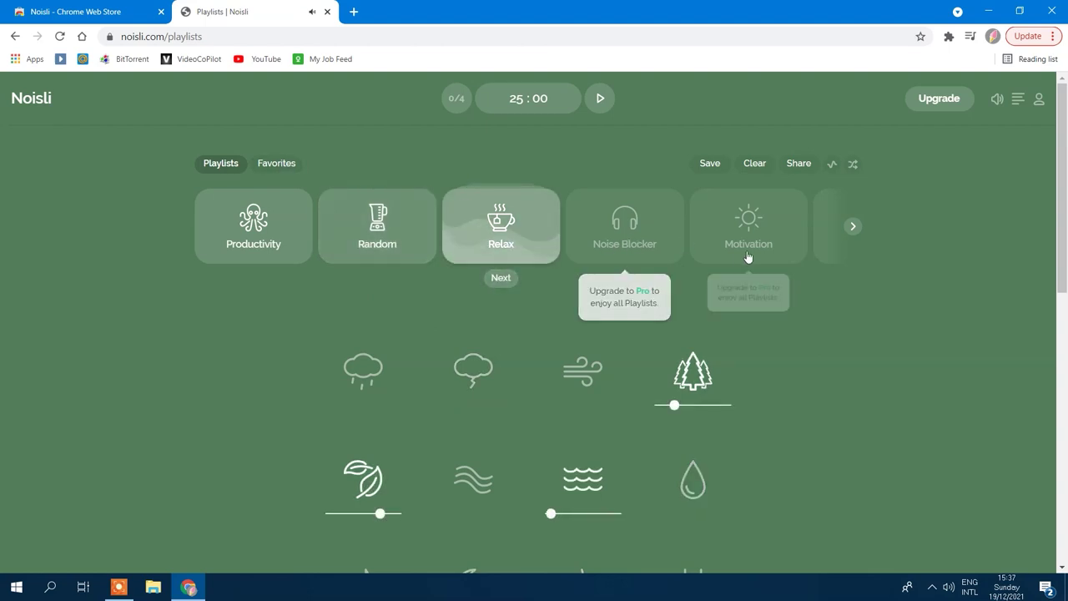
pyautogui.click(600, 100)
pyautogui.moveTo(528, 98)
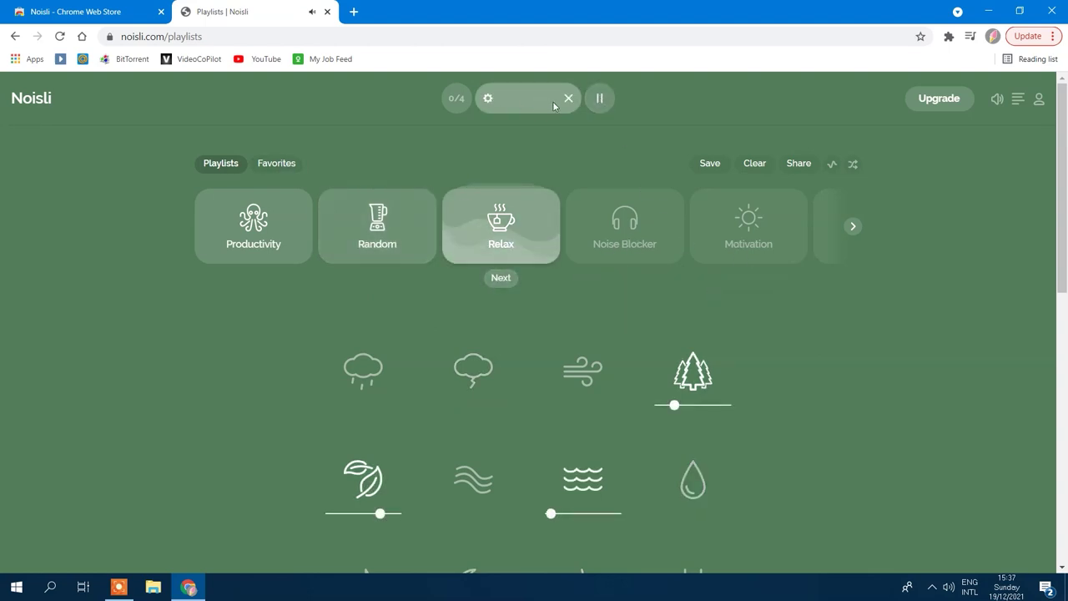
pyautogui.click(525, 104)
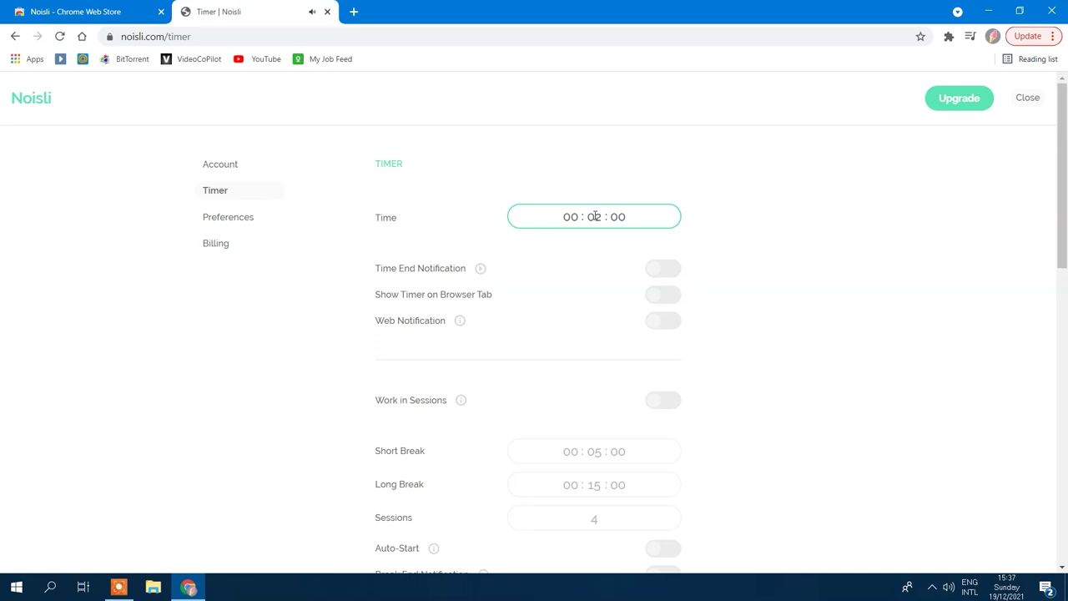
# Step: Set the Noisli timer length to 2 minutes
pyautogui.click(654, 185)
pyautogui.scroll(-3, 673, 228)
pyautogui.scroll(3, 672, 229)
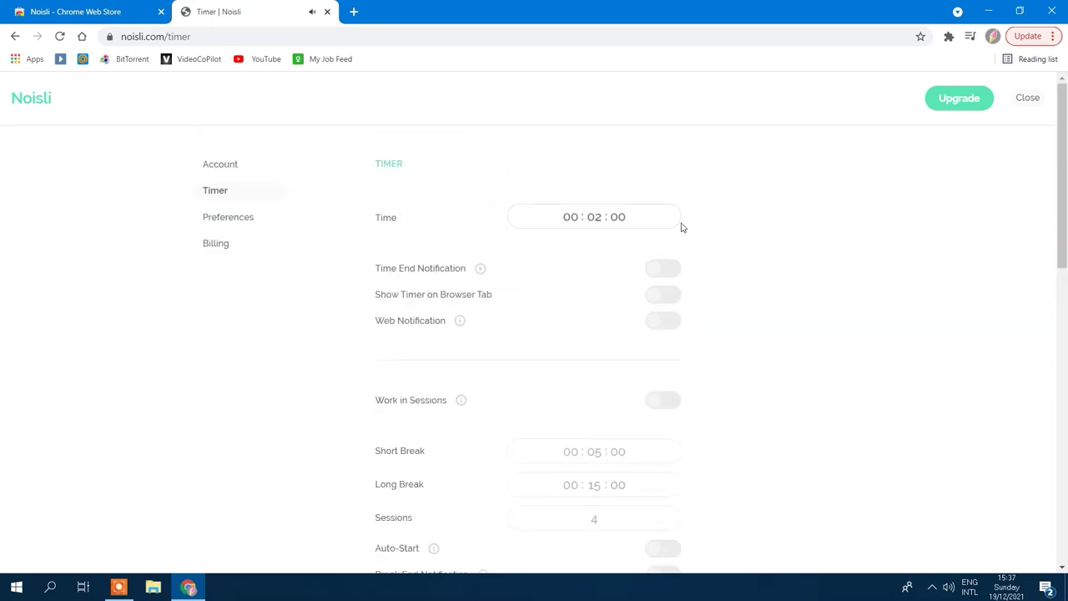
# Step: Compare Business and Pro billing plans, ending on Pro at $120 per year
pyautogui.click(960, 100)
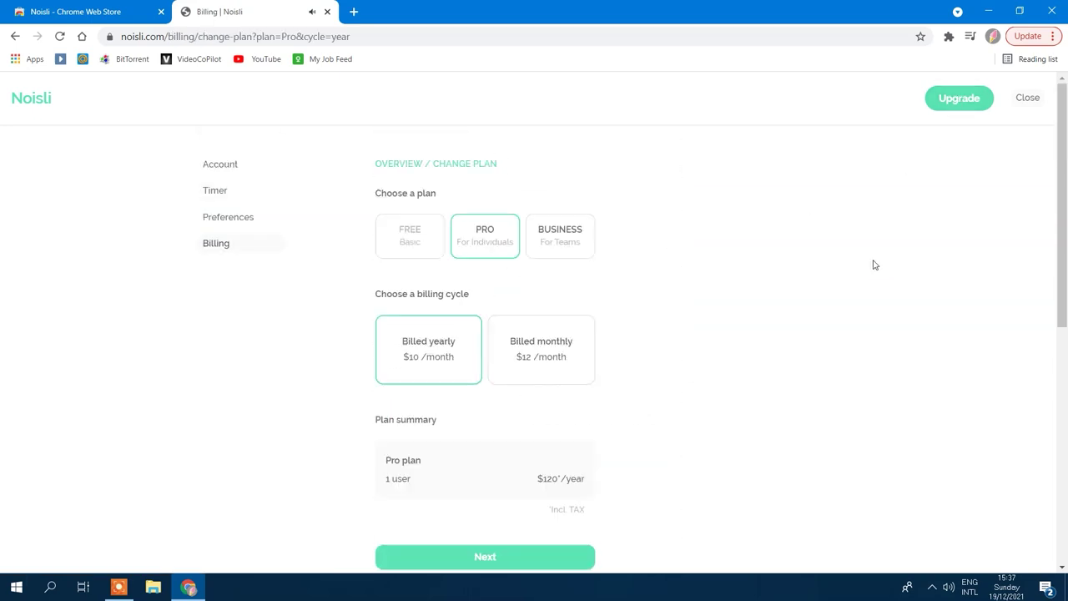
pyautogui.scroll(-2, 680, 260)
pyautogui.scroll(2, 680, 259)
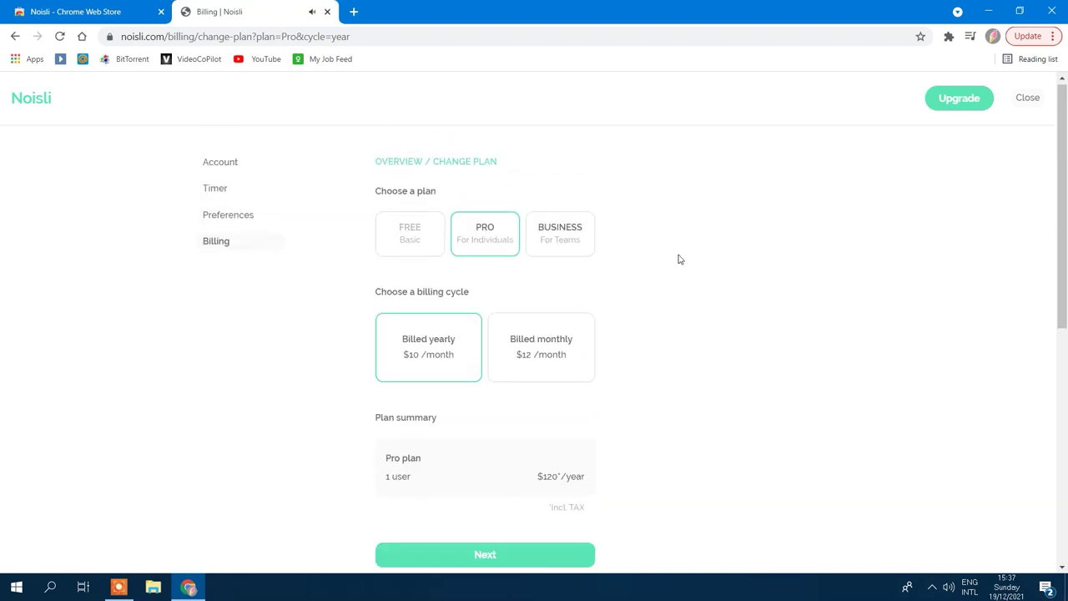
pyautogui.click(559, 236)
pyautogui.click(485, 241)
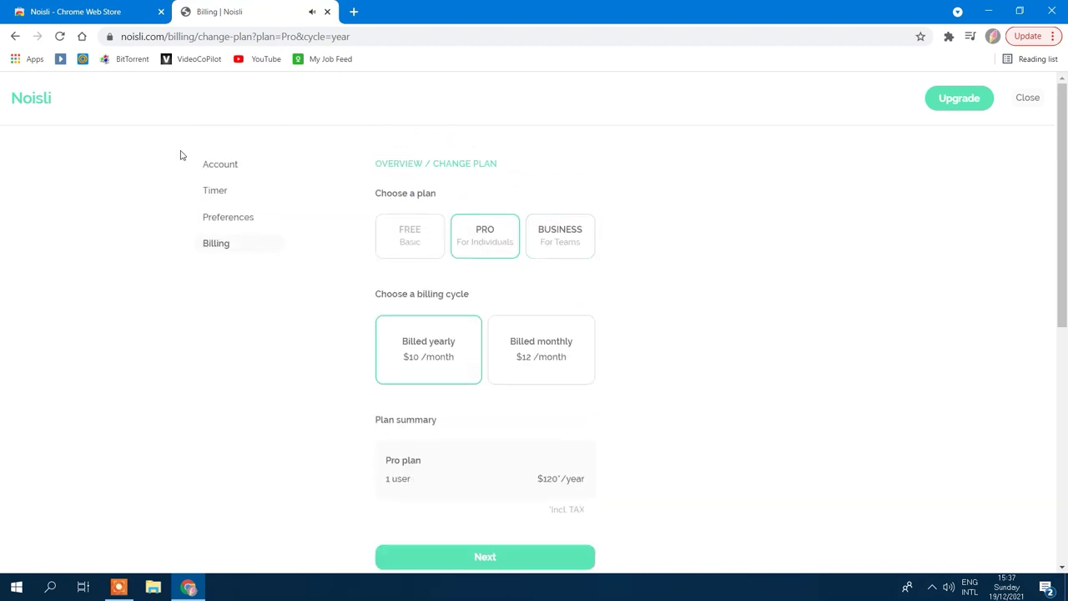
pyautogui.click(970, 36)
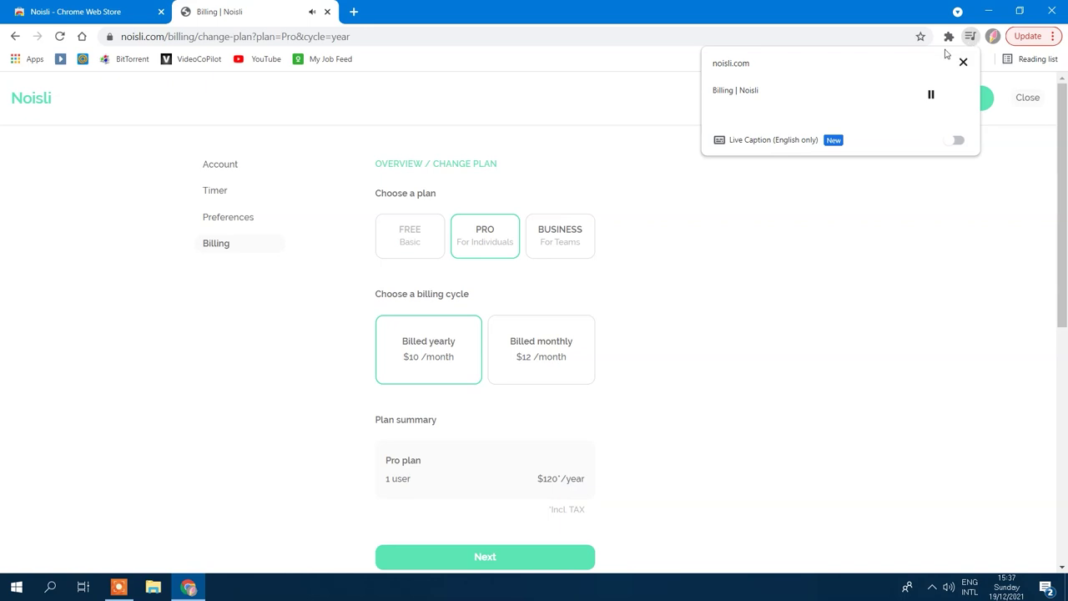